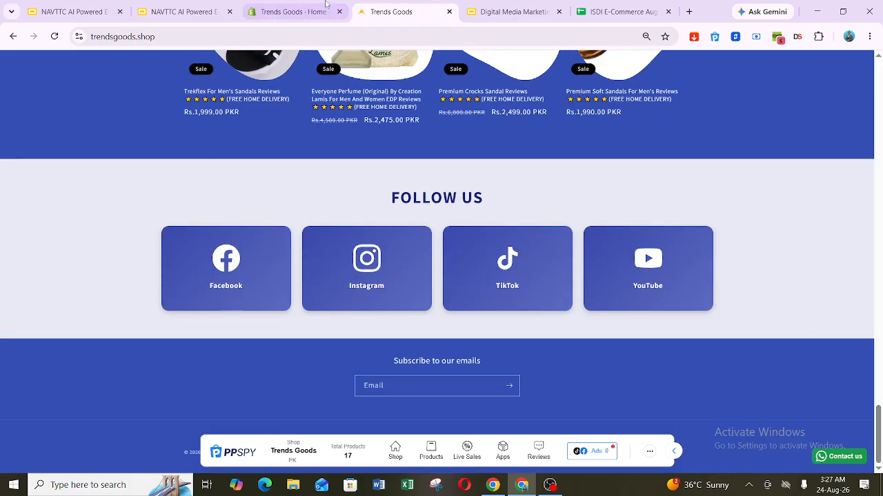
# Switch to the Shopify admin of Trends Goods and open its Products page in a separate browser tab.
pyautogui.click(290, 12)
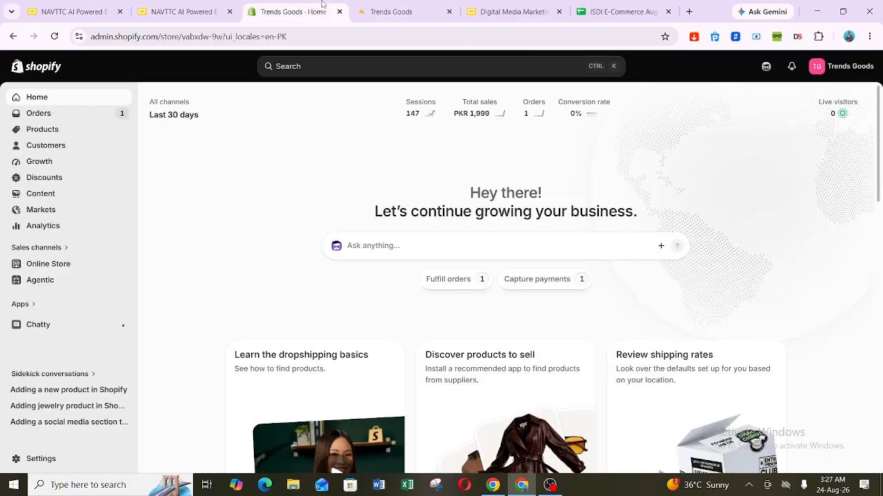
pyautogui.click(59, 266)
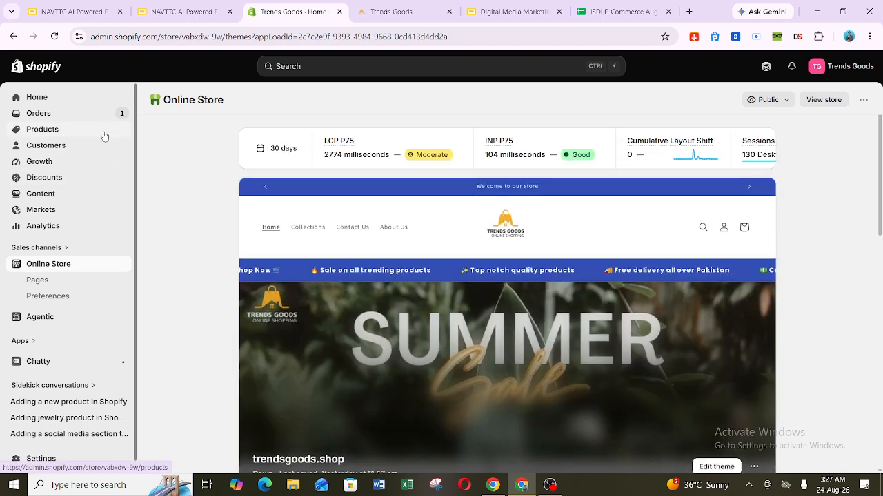
pyautogui.rightClick(103, 135)
pyautogui.click(126, 145)
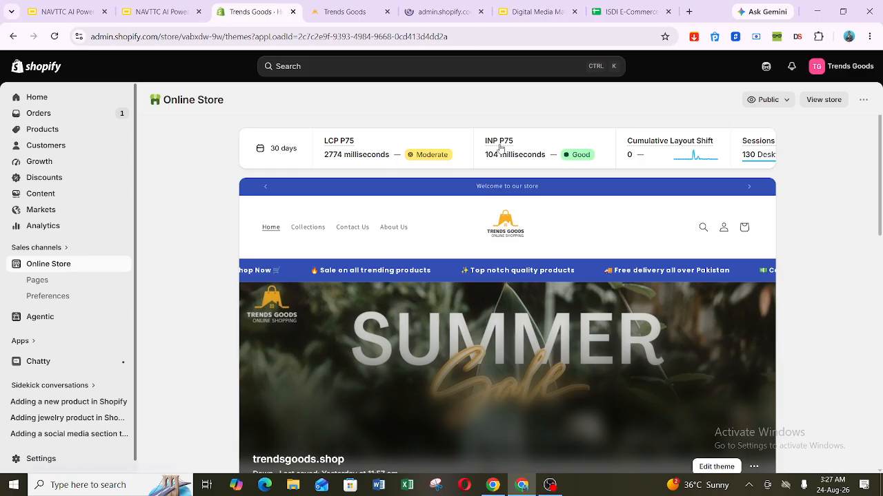
pyautogui.moveTo(881, 179); pyautogui.dragTo(881, 275)
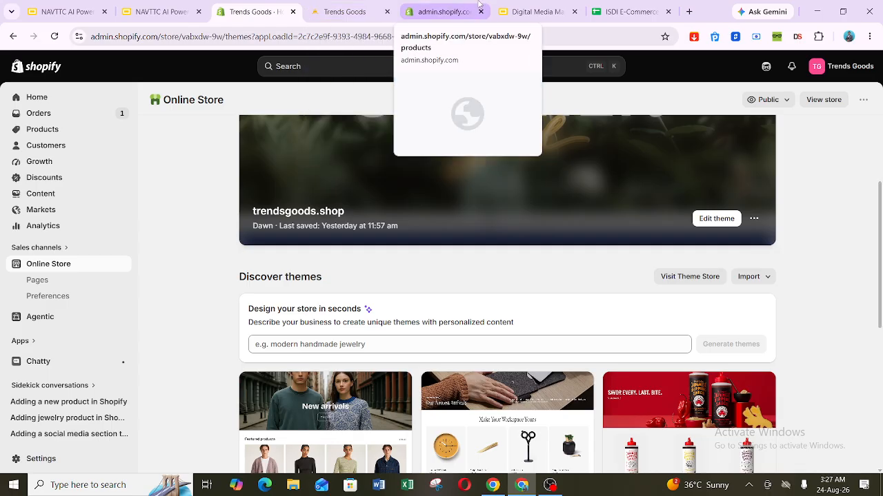
pyautogui.click(477, 6)
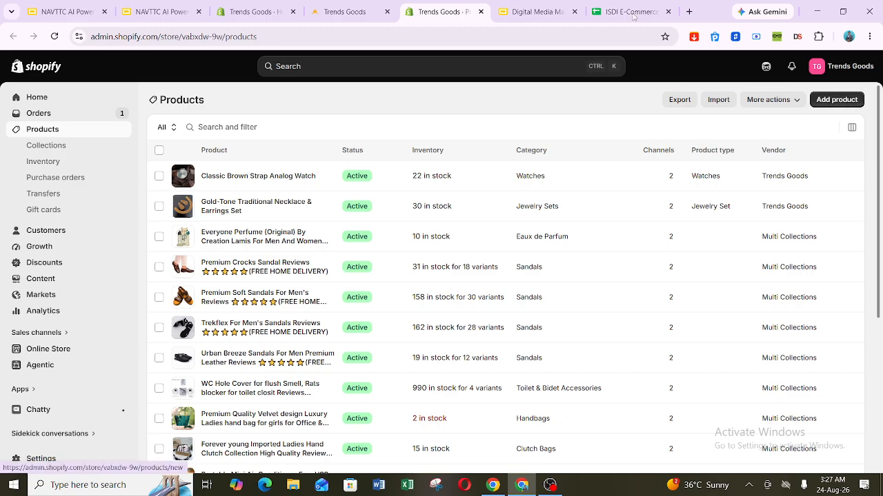
# Search Google Images for "watches for men" in a new browser tab and preview the Poedagar luxury business quartz watch picture.
pyautogui.click(689, 11)
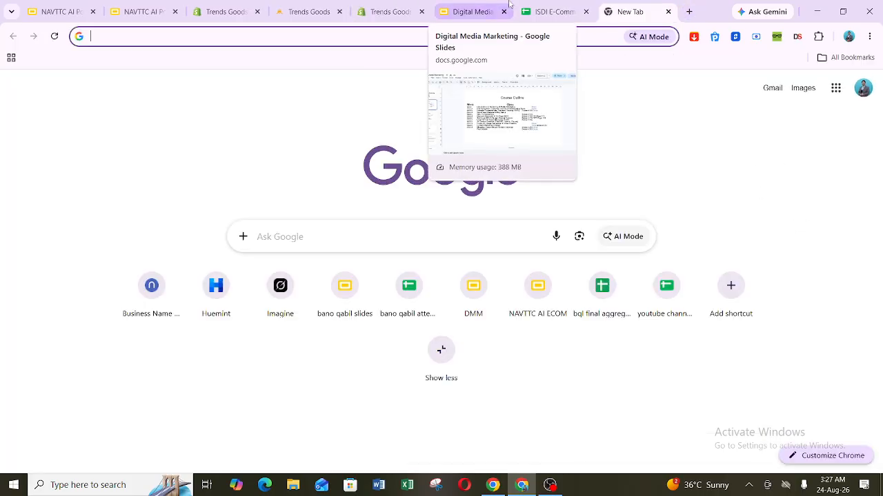
pyautogui.write('watch')
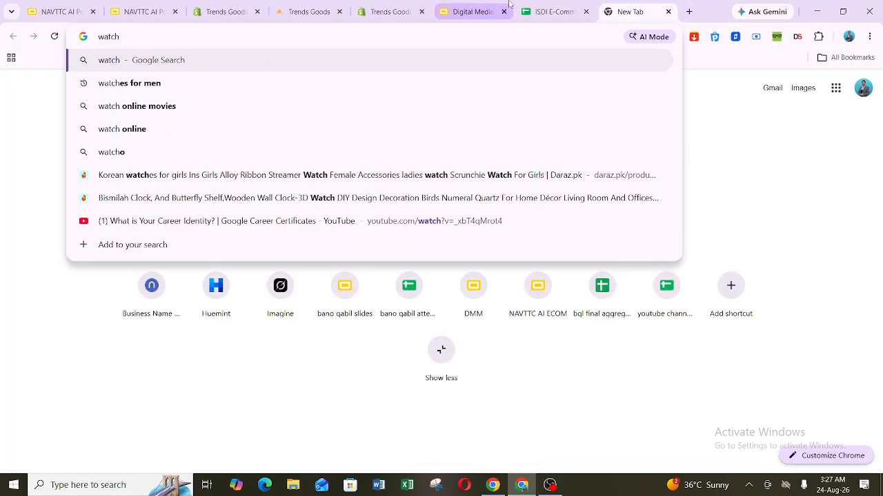
pyautogui.press('Down')
pyautogui.press('Return')
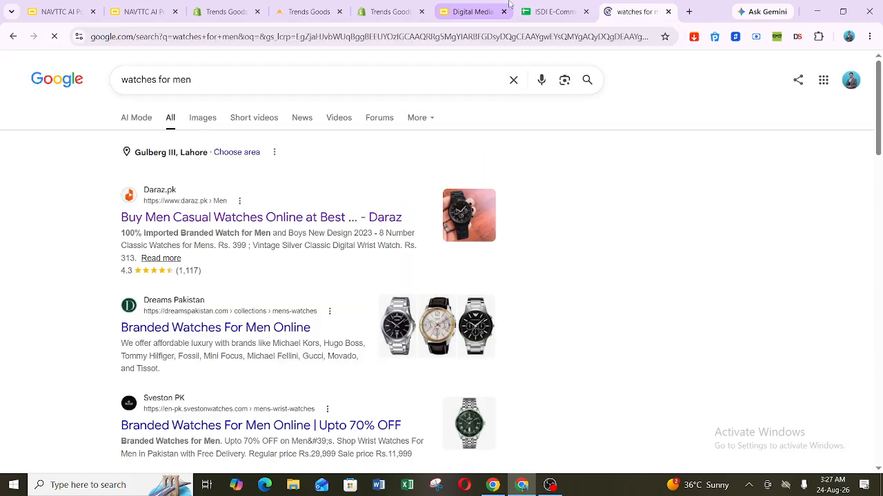
pyautogui.click(204, 118)
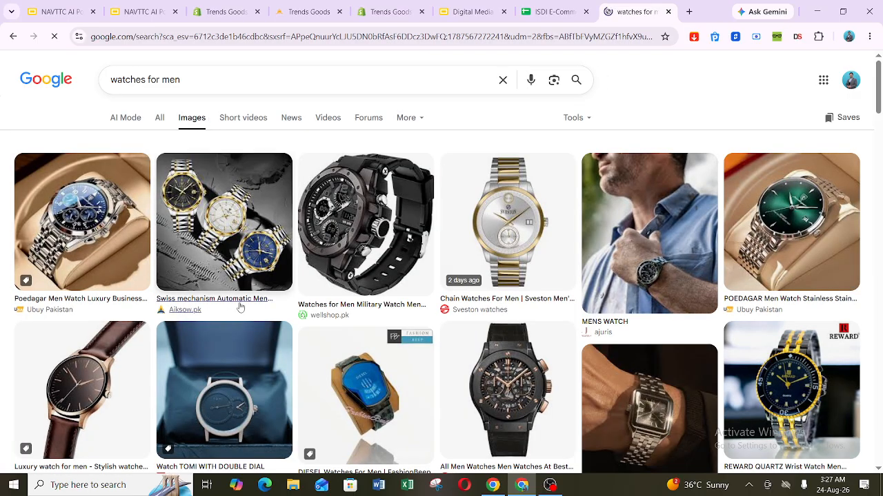
pyautogui.click(147, 237)
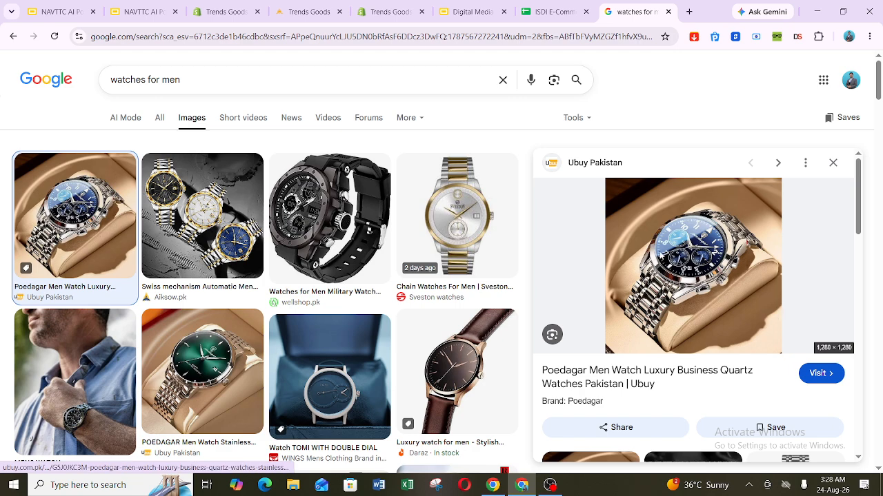
pyautogui.rightClick(662, 256)
pyautogui.click(712, 379)
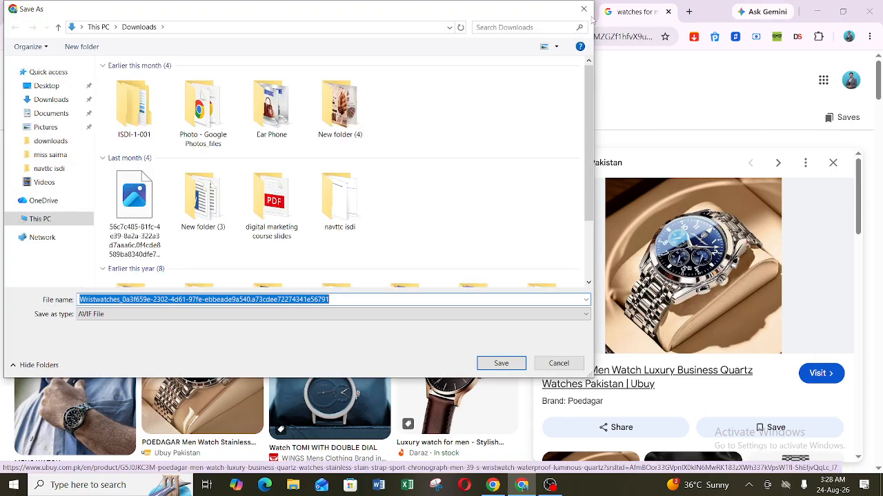
pyautogui.click(583, 10)
# Save the previewed Poedagar watch image to the Downloads folder under its suggested name.
pyautogui.rightClick(669, 181)
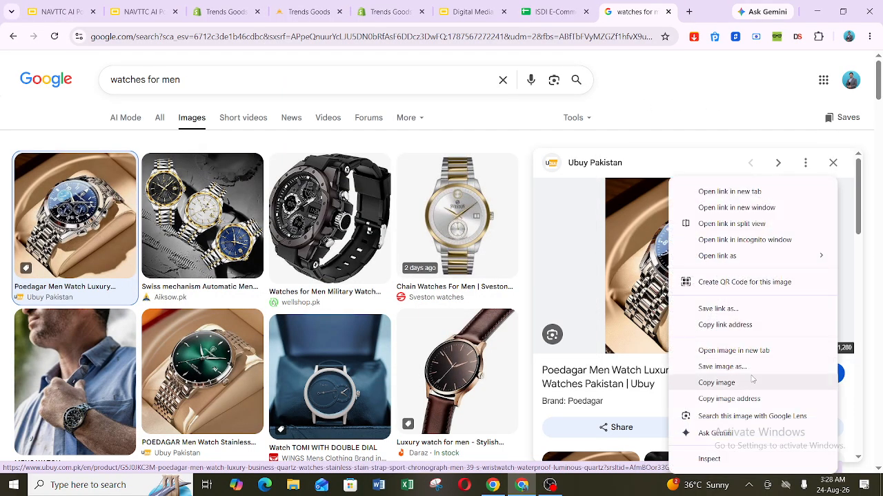
pyautogui.click(731, 367)
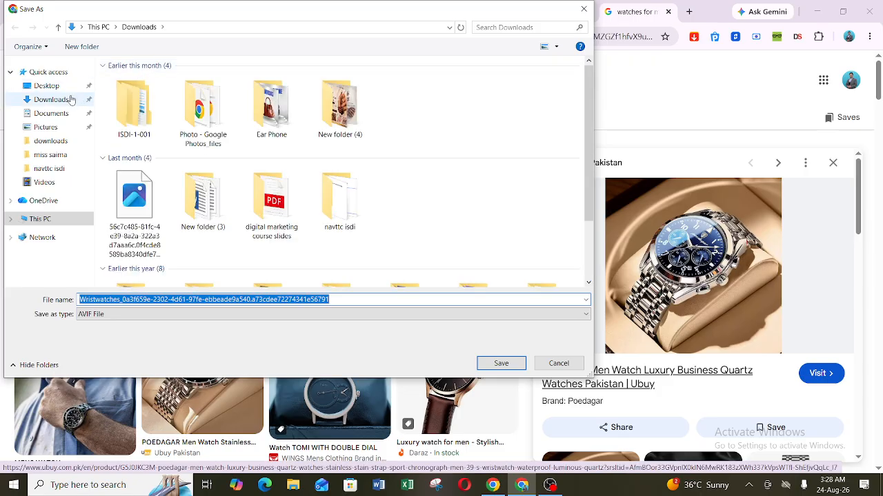
pyautogui.click(71, 100)
pyautogui.click(500, 363)
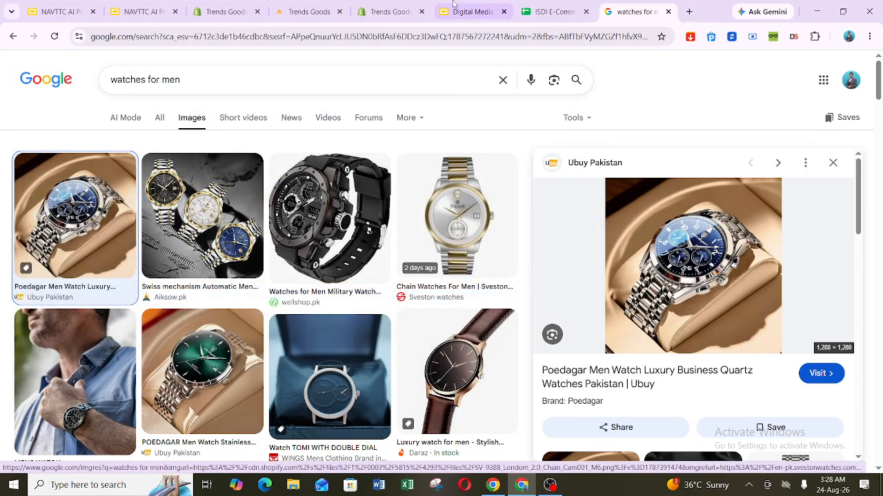
# Switch to the Shopify admin, start a new product, and open a Sidekick assistant conversation beside the form.
pyautogui.click(370, 11)
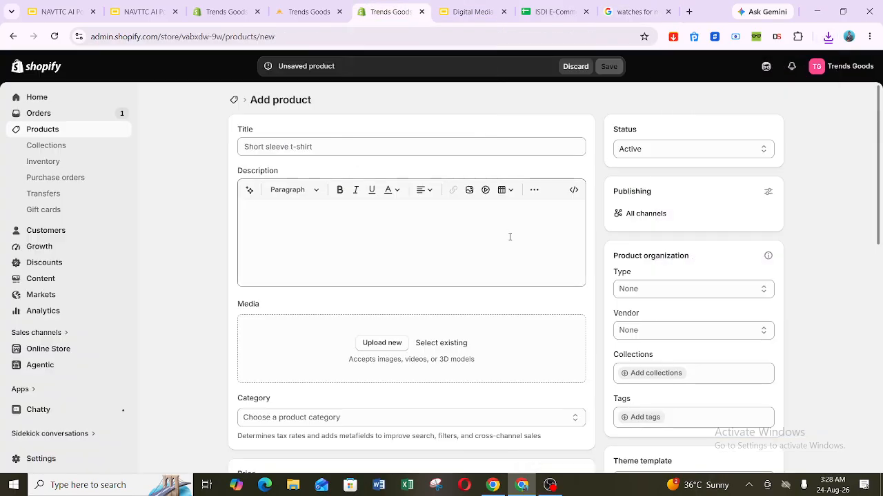
pyautogui.click(765, 68)
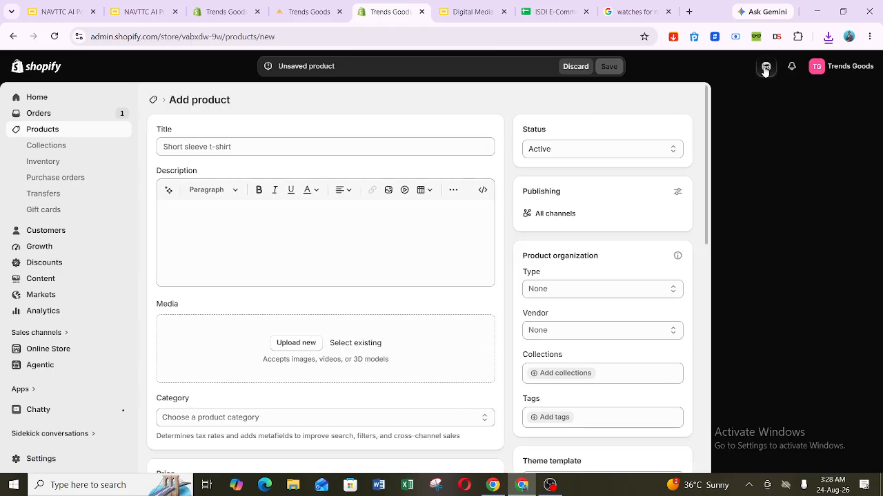
pyautogui.moveTo(705, 485)
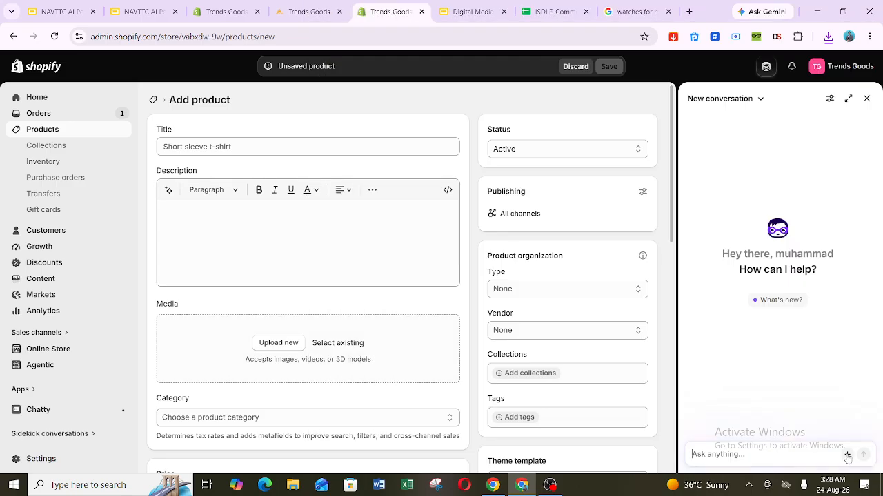
# Attach the pink headphones picture "images (2)" from the Downloads folder to the assistant message.
pyautogui.click(847, 456)
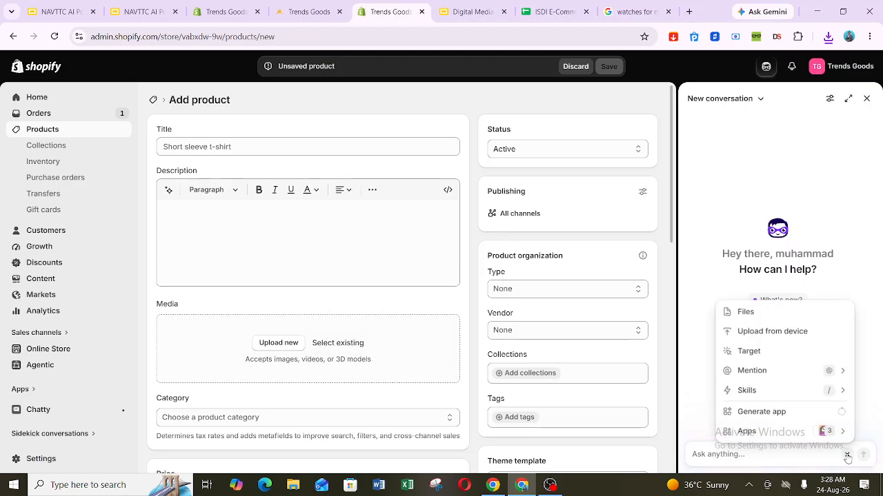
pyautogui.click(803, 340)
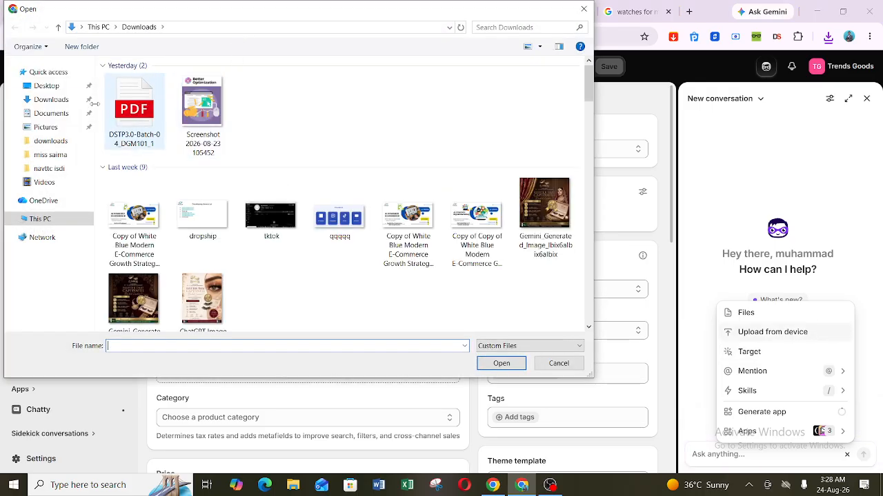
pyautogui.click(57, 103)
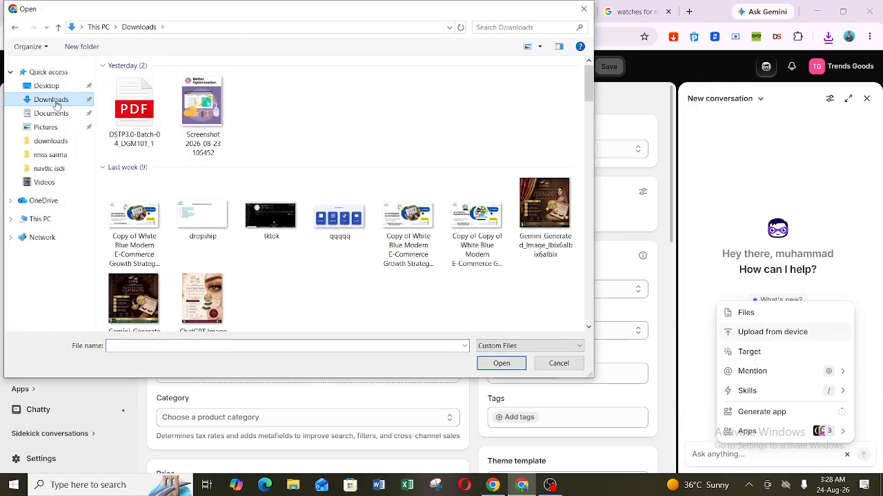
pyautogui.moveTo(588, 86); pyautogui.dragTo(599, 192)
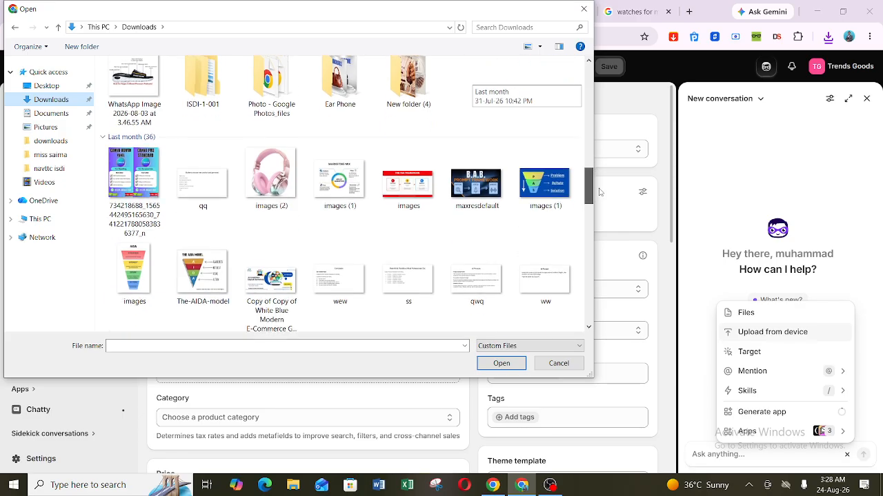
pyautogui.doubleClick(271, 174)
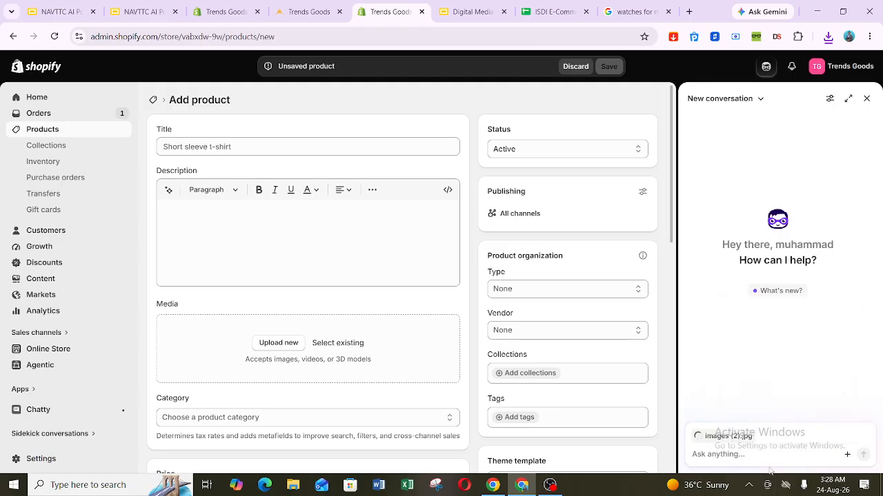
# Send the assistant the request "i want add this product" and choose PKR 3,499 as the listing price.
pyautogui.write('i want add this product')
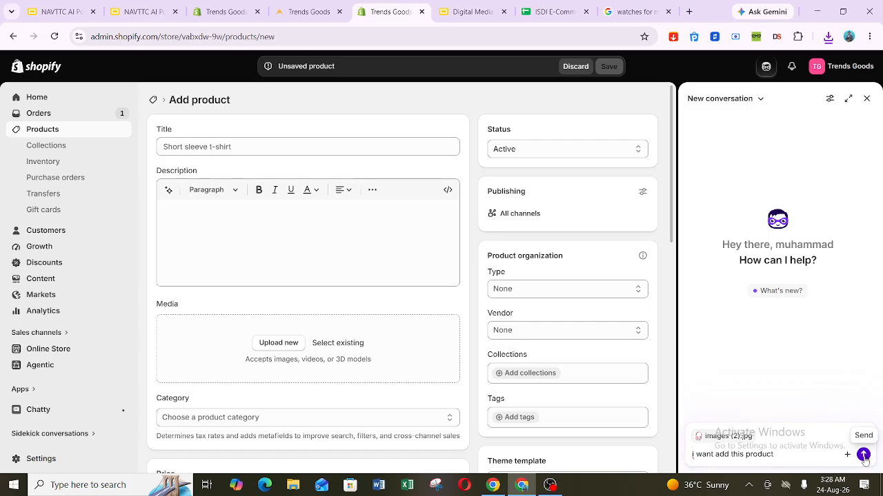
pyautogui.click(863, 456)
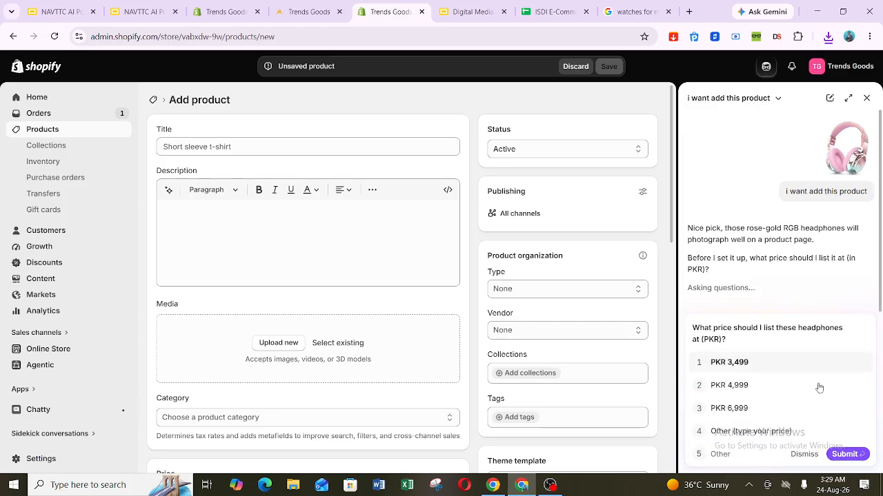
pyautogui.click(747, 364)
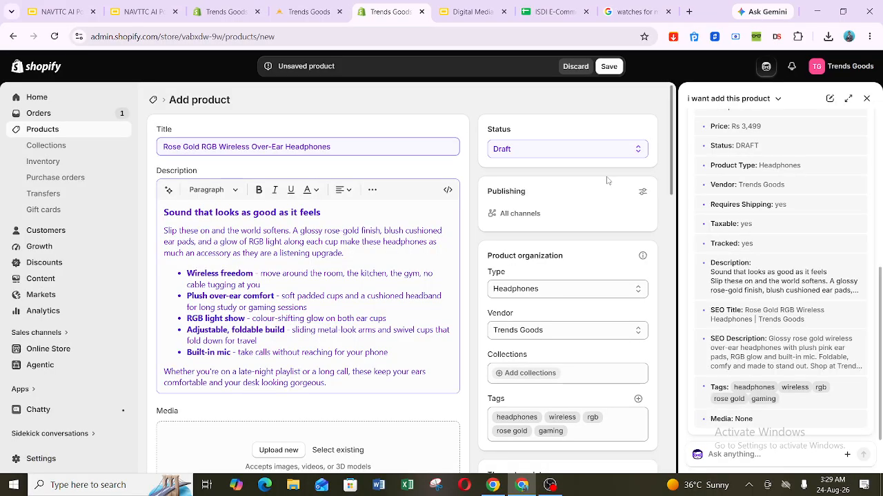
# Review the generated headphones listing, and set its shop location quantity to 20 and product weight to 100 g.
pyautogui.scroll(-1, 672, 155)
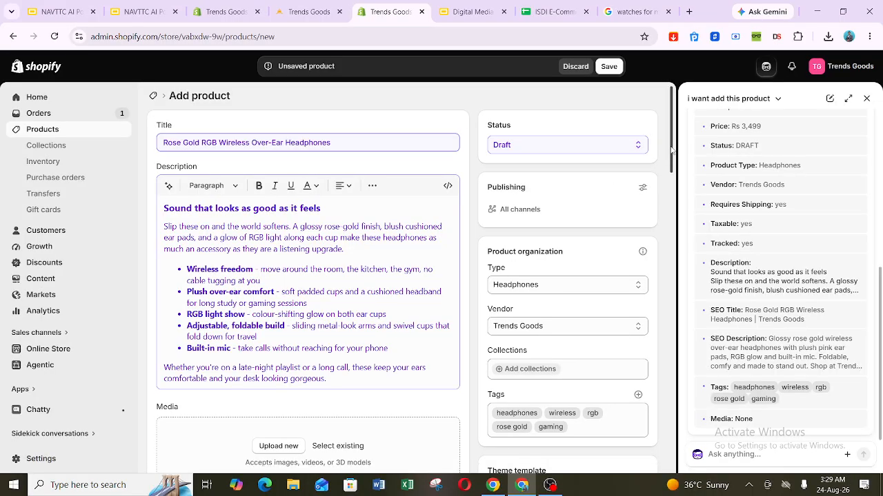
pyautogui.moveTo(672, 156); pyautogui.dragTo(682, 178)
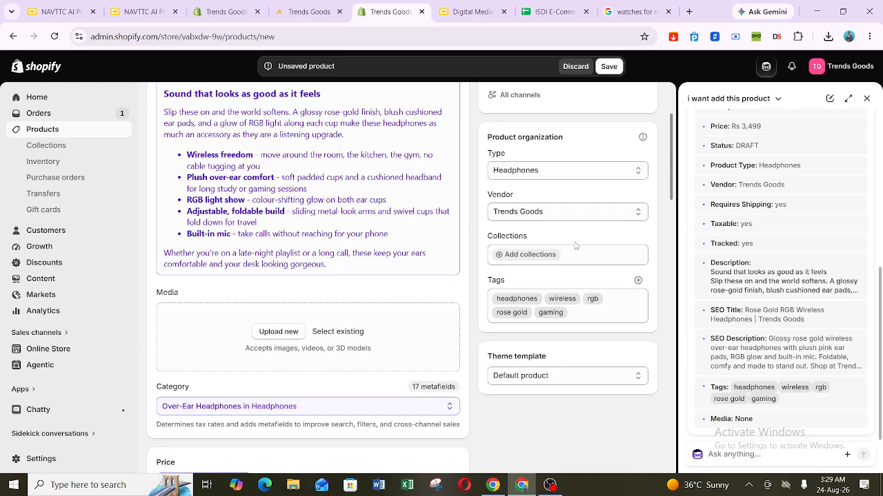
pyautogui.scroll(-4, 667, 222)
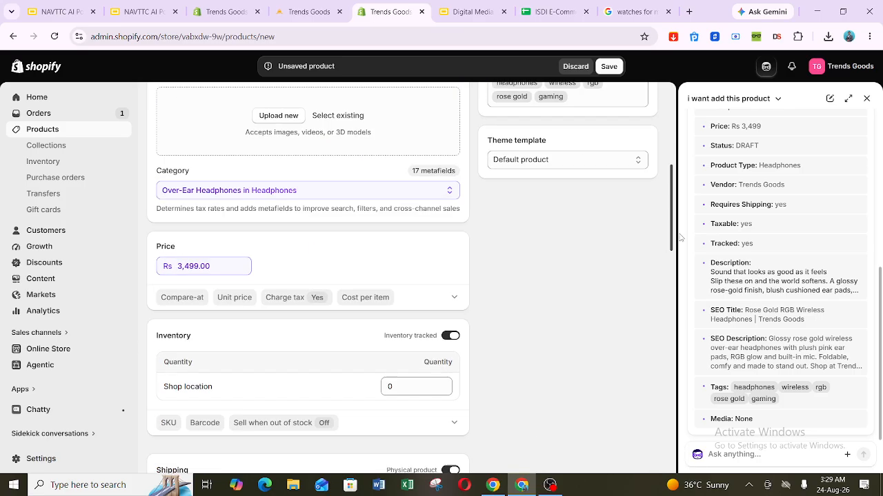
pyautogui.moveTo(681, 241); pyautogui.dragTo(679, 355)
pyautogui.scroll(-5, 278, 267)
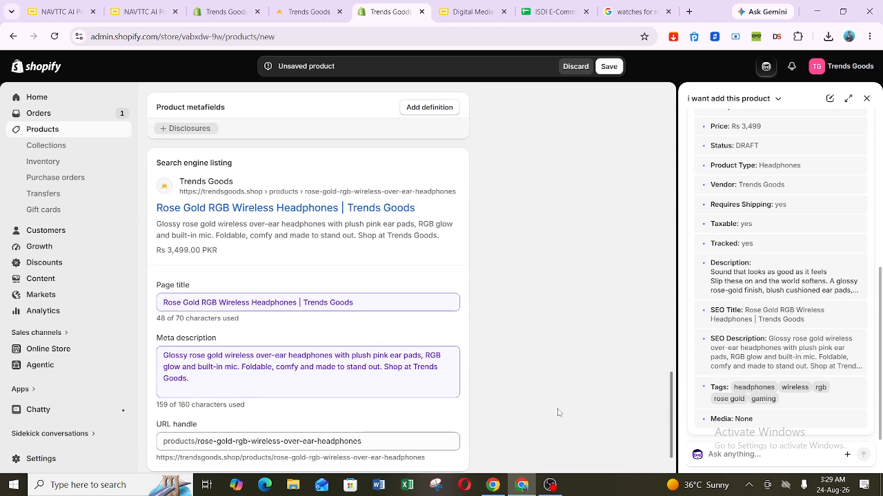
pyautogui.moveTo(673, 451); pyautogui.dragTo(697, 302)
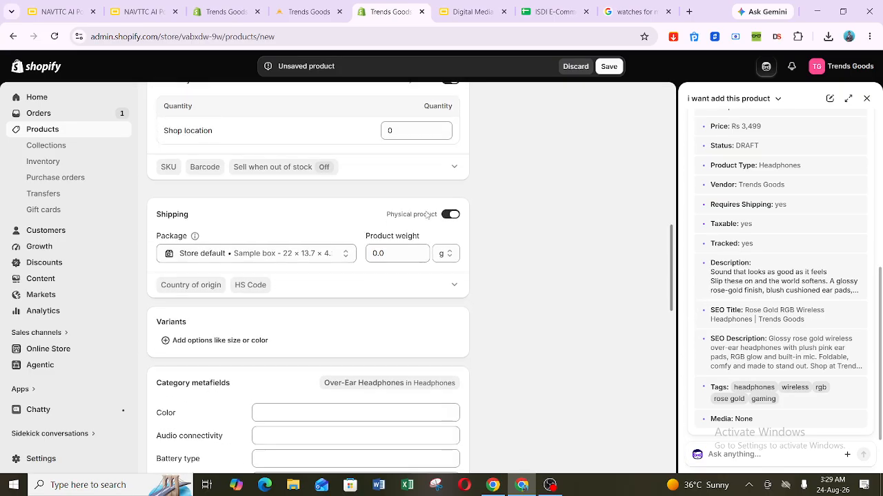
pyautogui.click(390, 131)
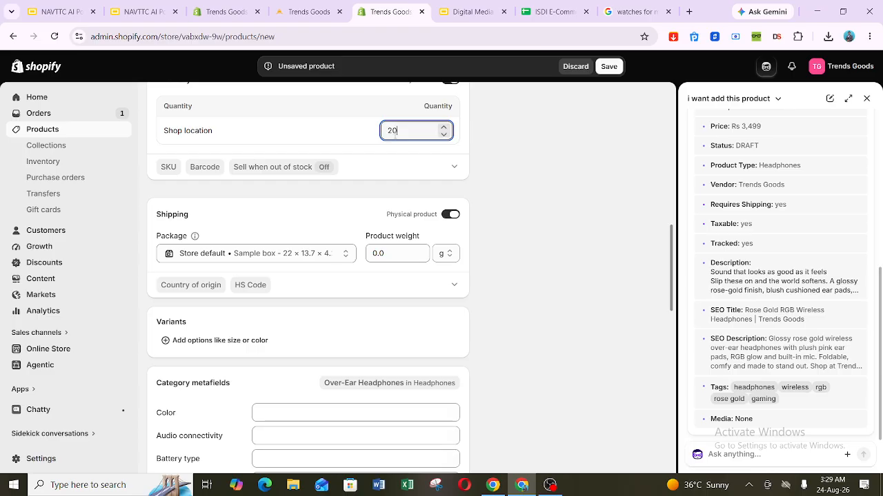
pyautogui.click(384, 254)
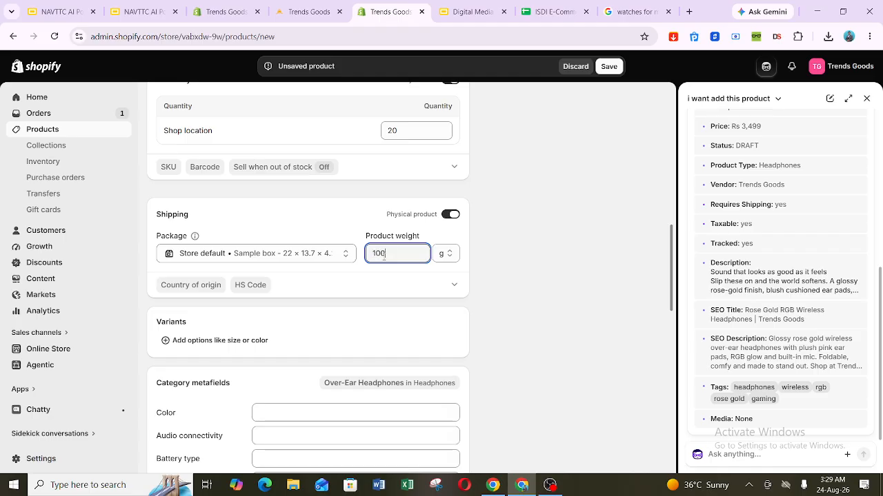
# Save the new Rose Gold RGB Wireless Over-Ear Headphones product.
pyautogui.moveTo(671, 247); pyautogui.dragTo(671, 182)
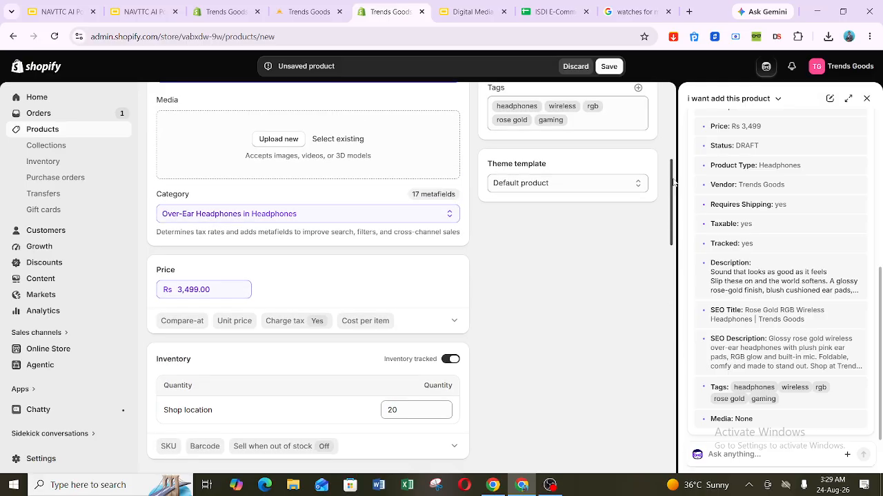
pyautogui.click(611, 68)
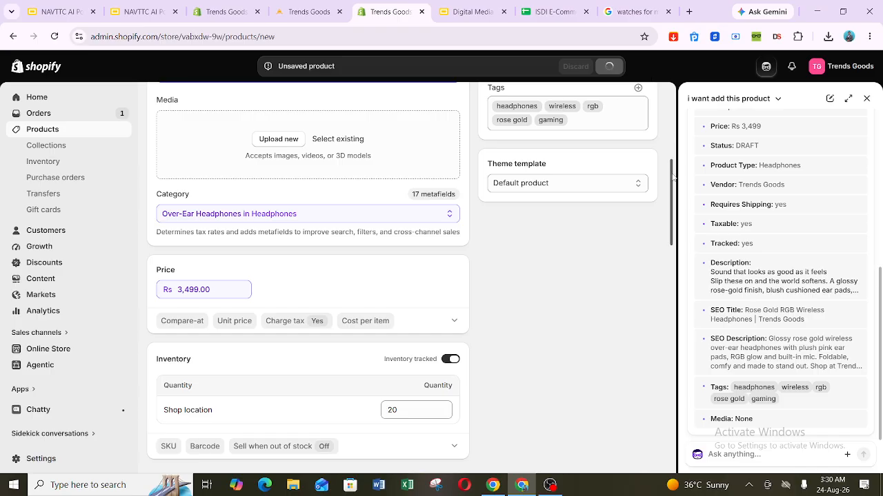
pyautogui.moveTo(672, 177); pyautogui.dragTo(678, 82)
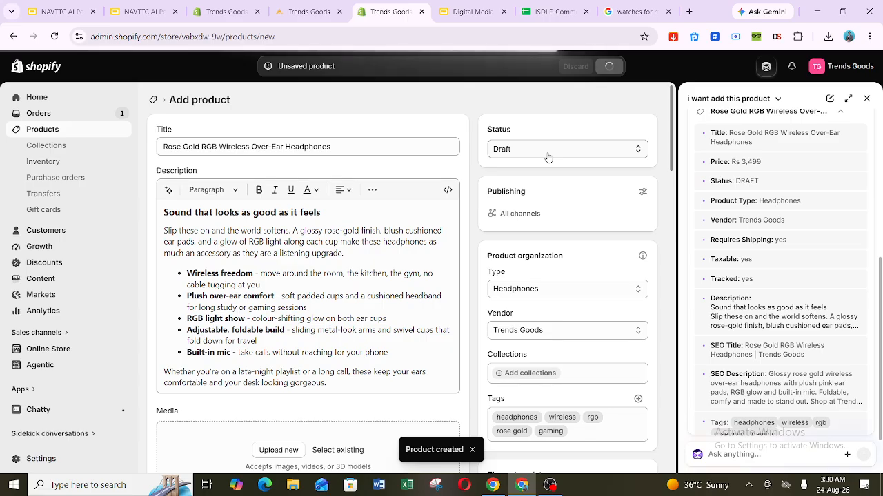
# Change the headphones product's status from draft to Active and save the product.
pyautogui.click(544, 153)
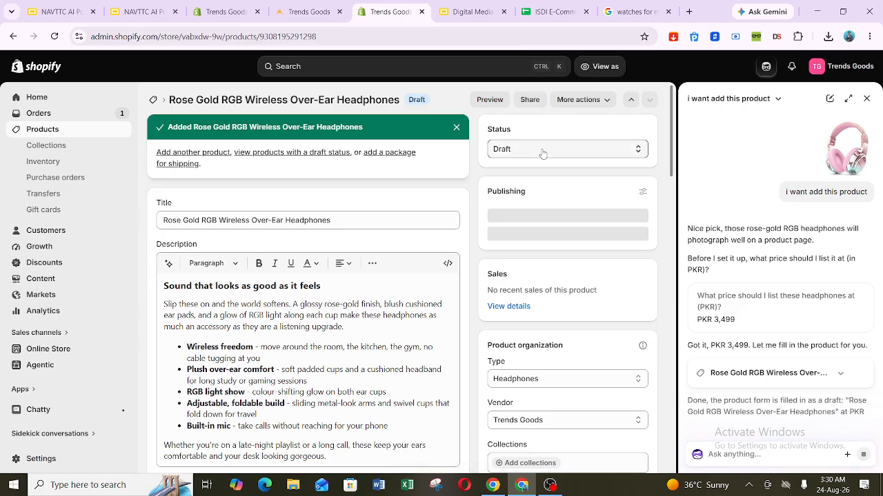
pyautogui.click(543, 154)
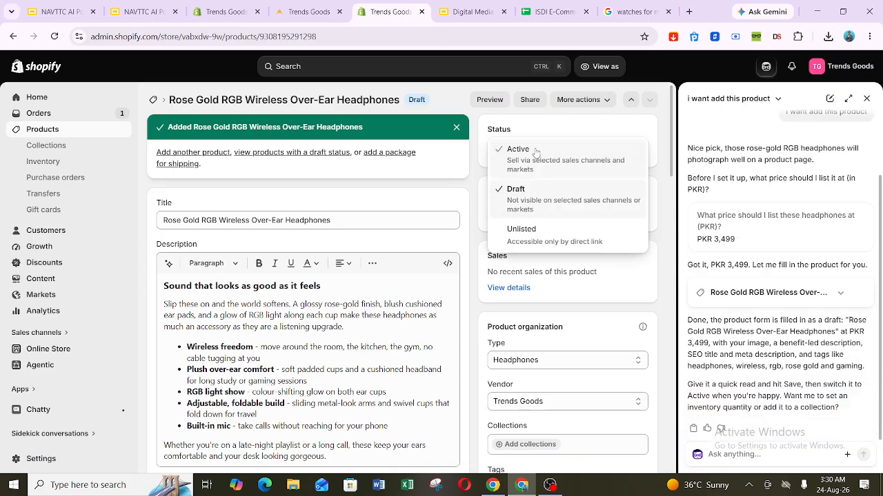
pyautogui.click(514, 152)
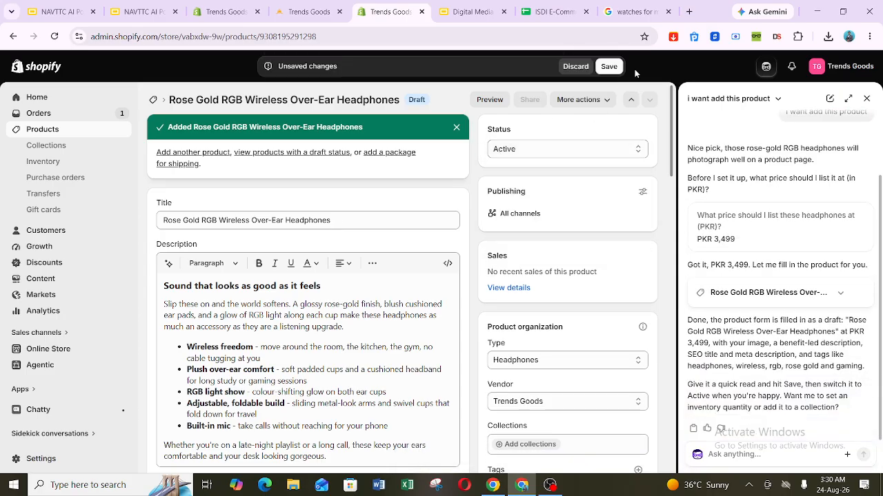
pyautogui.click(608, 67)
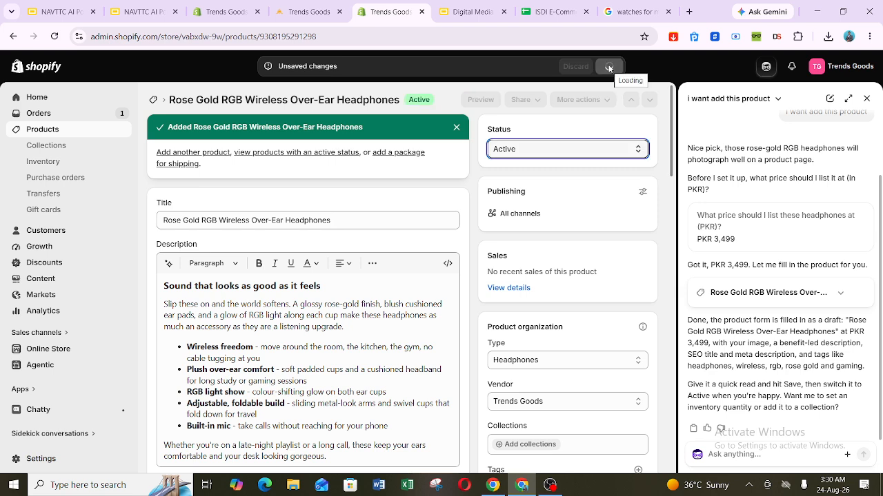
pyautogui.click(465, 12)
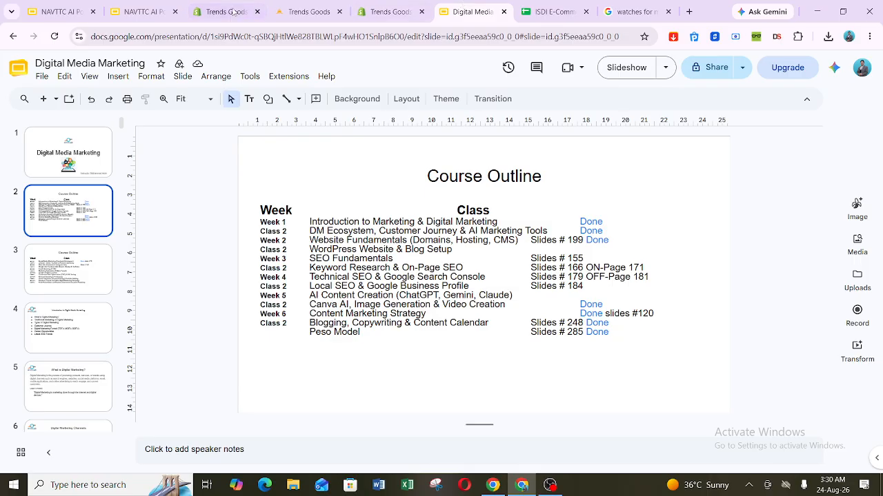
pyautogui.click(388, 11)
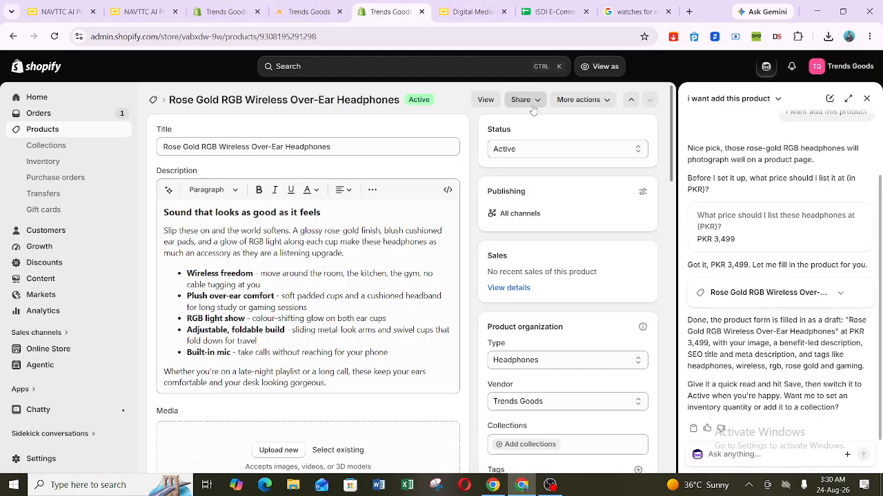
# Upload the pink headphones picture "images (2)" from Downloads to the product's media and save the product.
pyautogui.moveTo(672, 135); pyautogui.dragTo(669, 184)
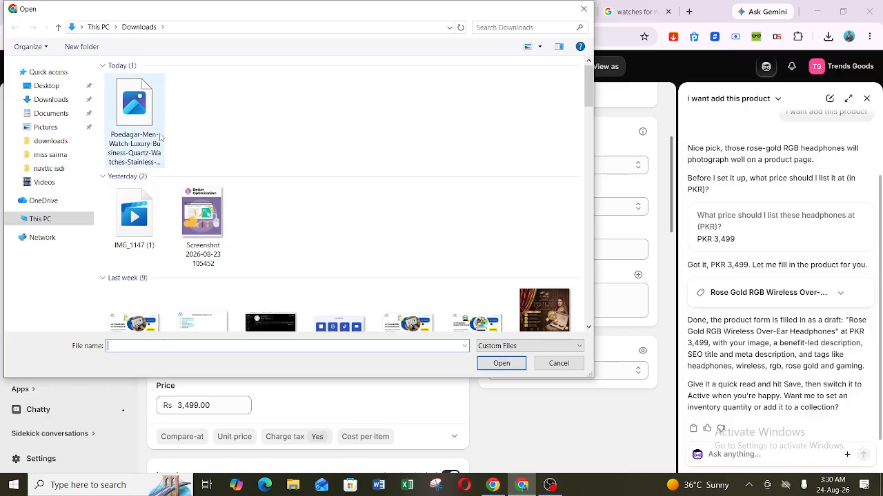
pyautogui.moveTo(588, 86); pyautogui.dragTo(588, 200)
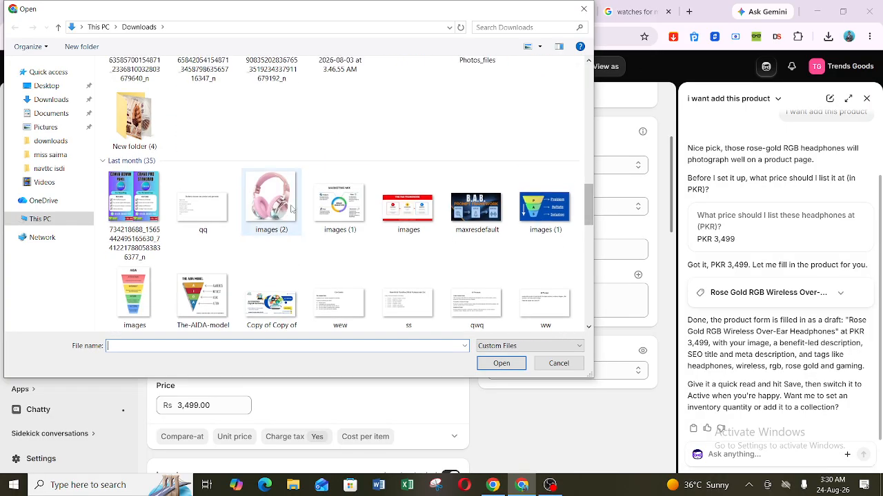
pyautogui.doubleClick(293, 206)
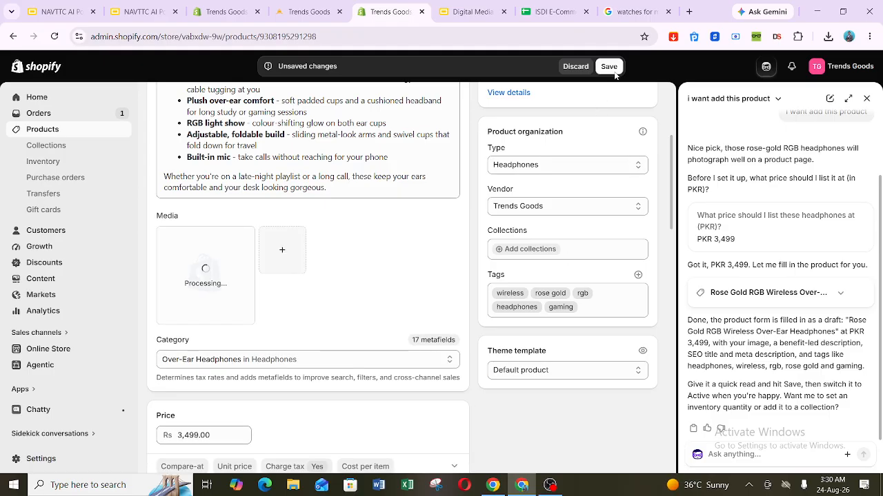
pyautogui.click(613, 69)
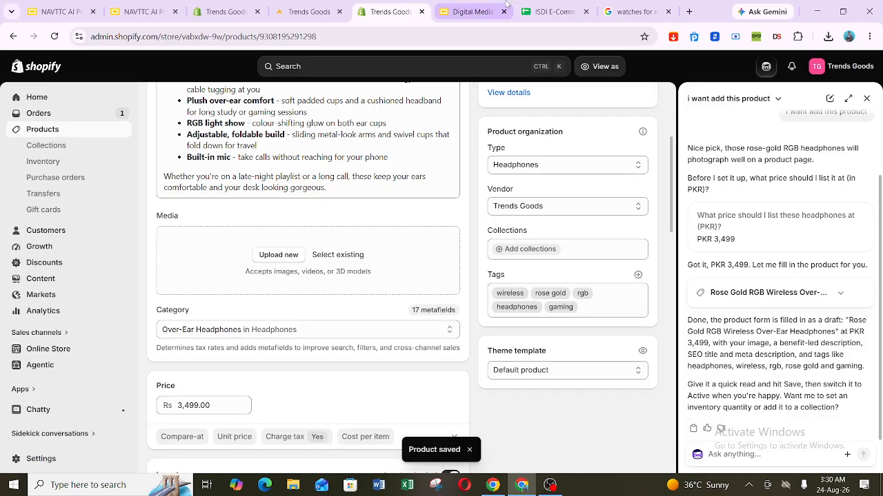
# Look for the new headphones on the live storefront home page, including its featured products section.
pyautogui.click(303, 12)
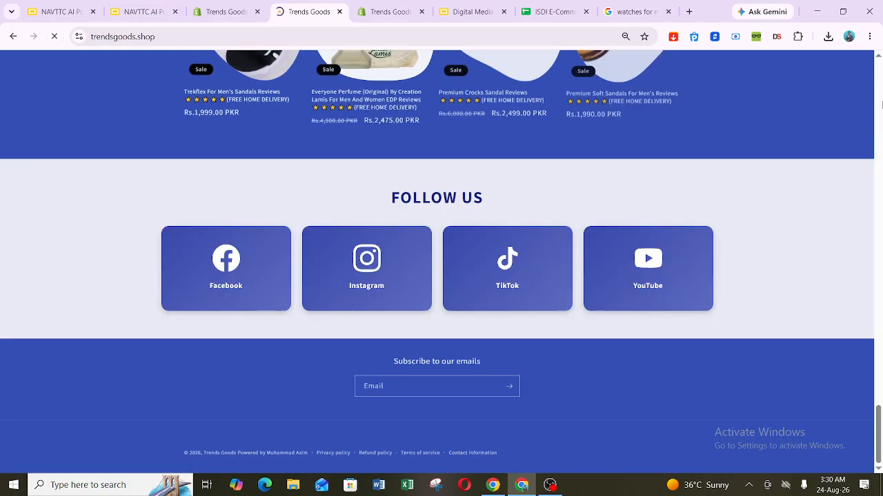
pyautogui.moveTo(878, 439); pyautogui.dragTo(882, 103)
pyautogui.click(882, 104)
pyautogui.click(882, 103)
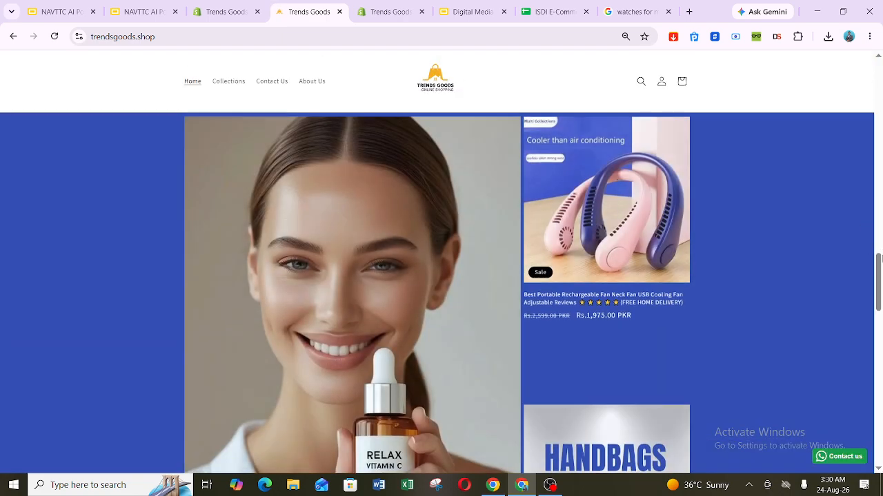
pyautogui.moveTo(879, 258); pyautogui.dragTo(879, 162)
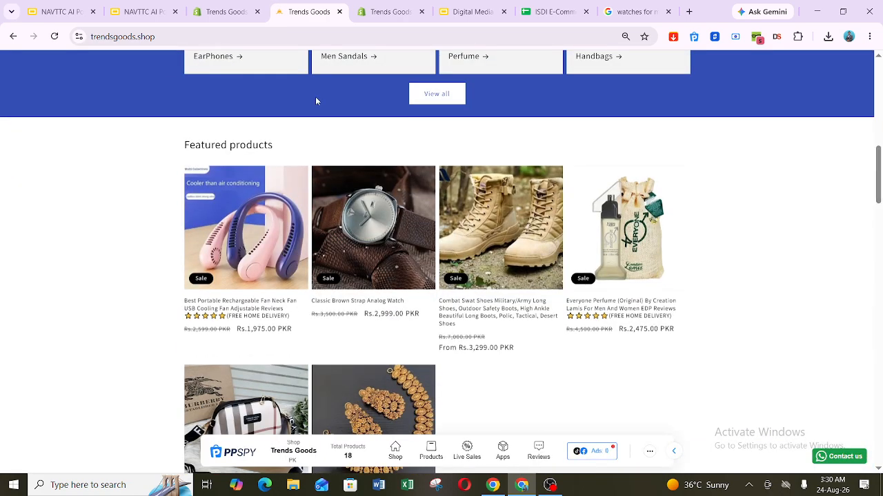
# Add the headphones product to the Home page and EarPhones collections and save the product.
pyautogui.click(390, 11)
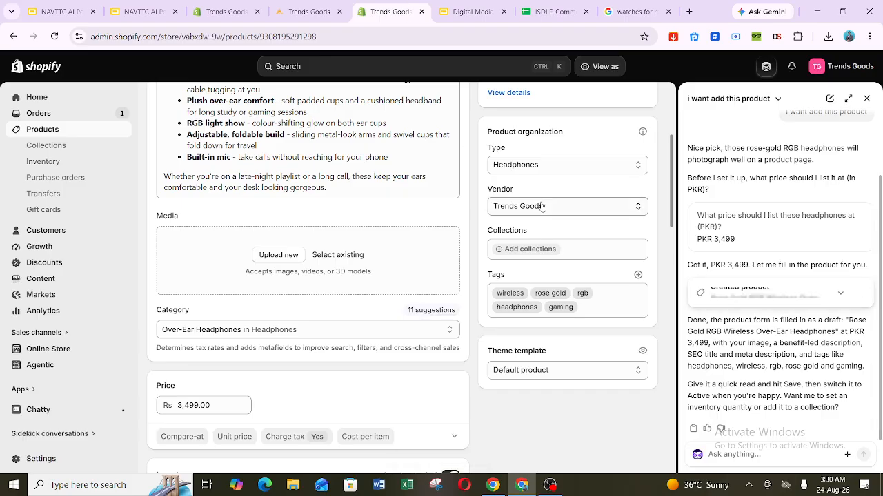
pyautogui.click(547, 251)
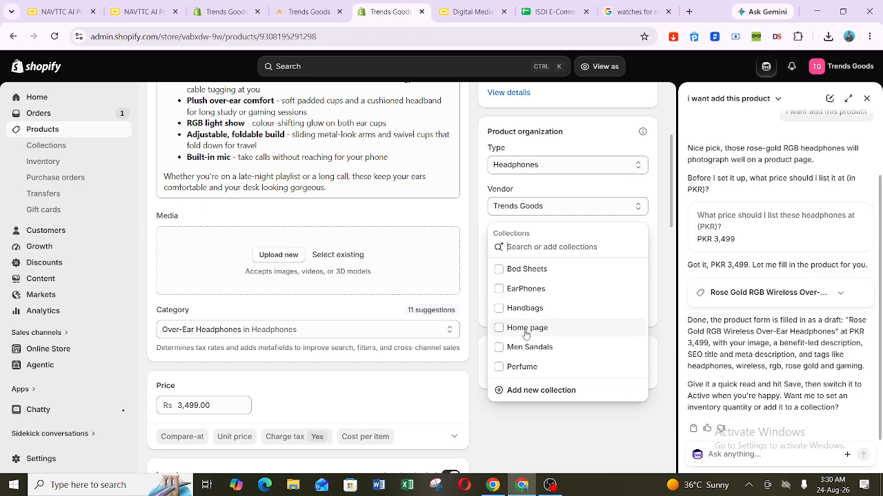
pyautogui.click(522, 290)
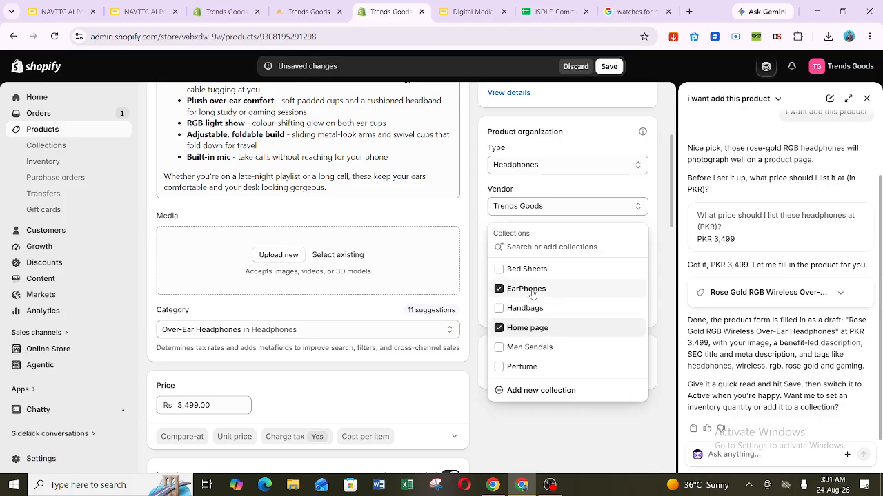
pyautogui.click(608, 67)
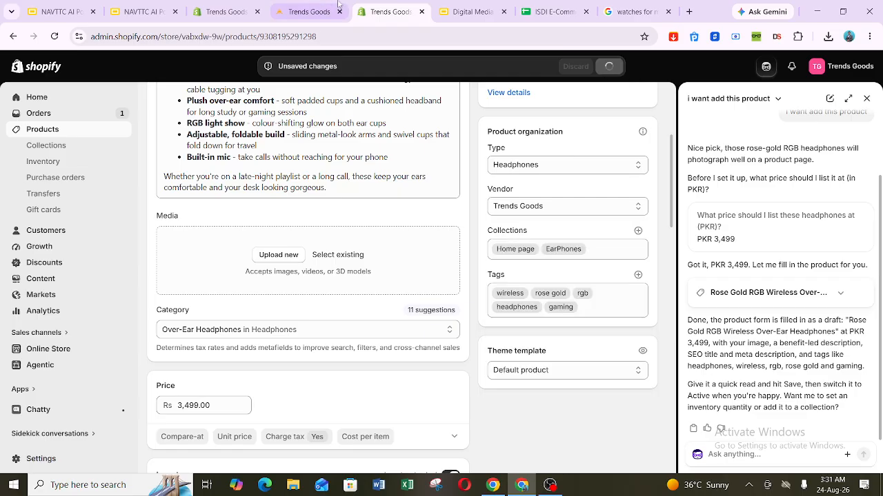
# Check the storefront's featured products for the headphones again and return to the product's admin page.
pyautogui.click(309, 12)
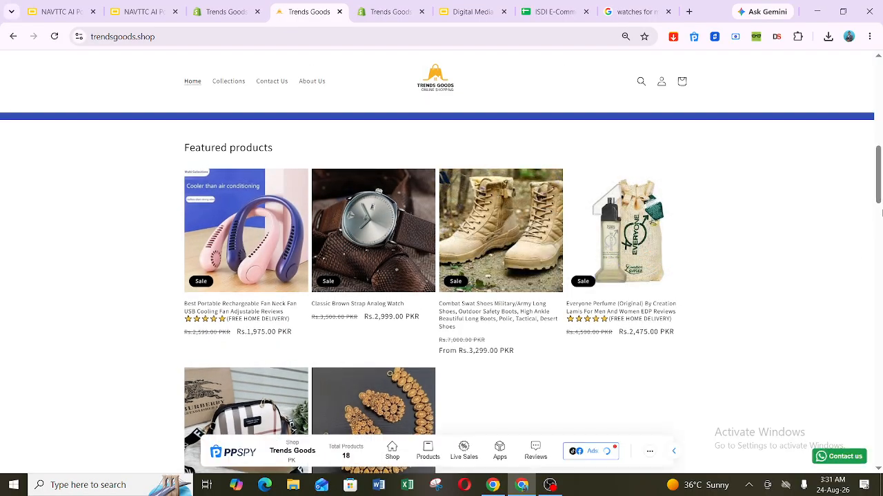
pyautogui.scroll(-5, 880, 205)
pyautogui.scroll(2, 880, 206)
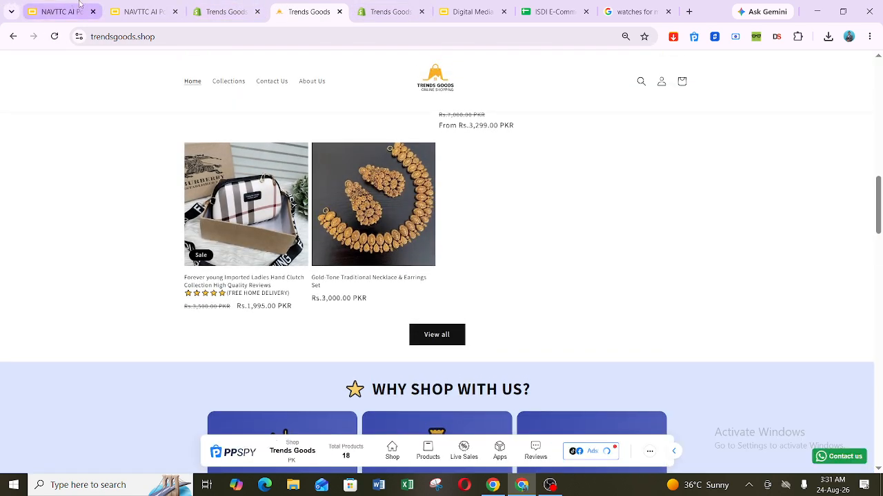
pyautogui.click(225, 12)
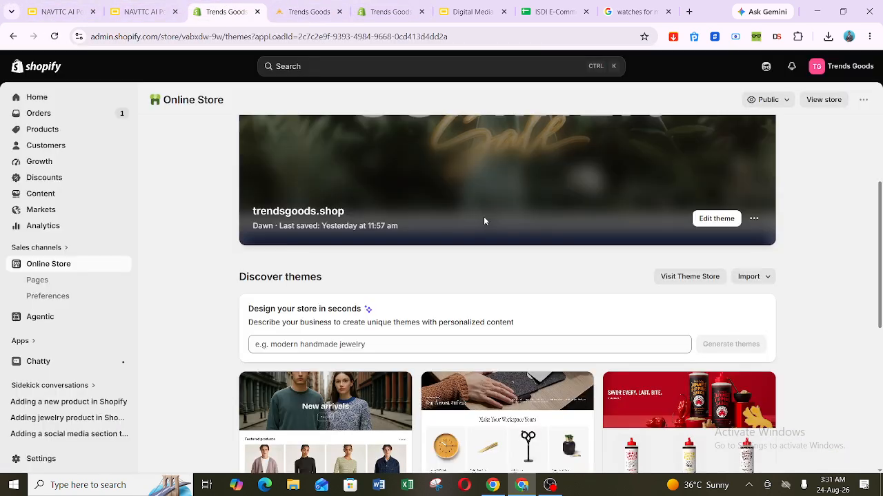
pyautogui.click(389, 12)
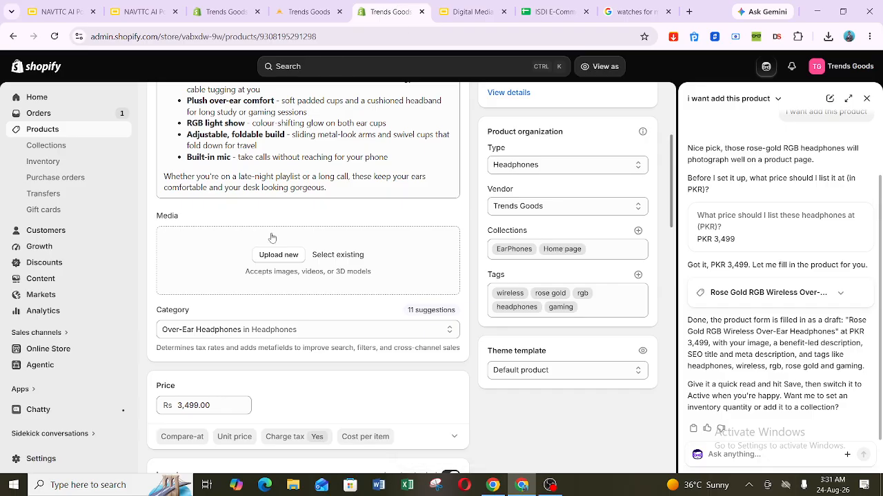
pyautogui.click(279, 256)
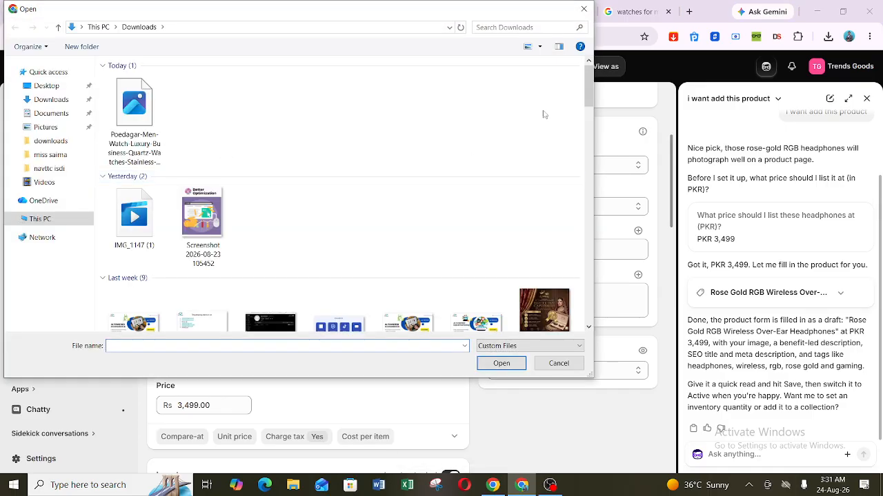
pyautogui.moveTo(592, 87); pyautogui.dragTo(595, 189)
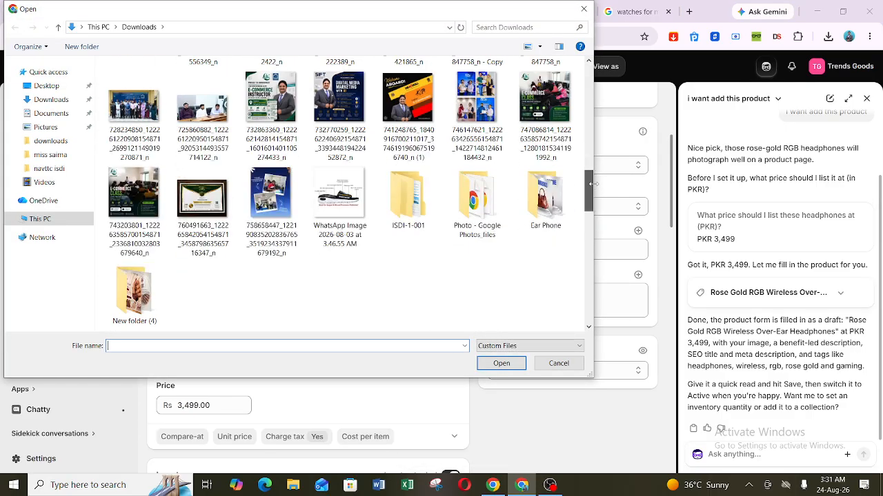
pyautogui.click(558, 364)
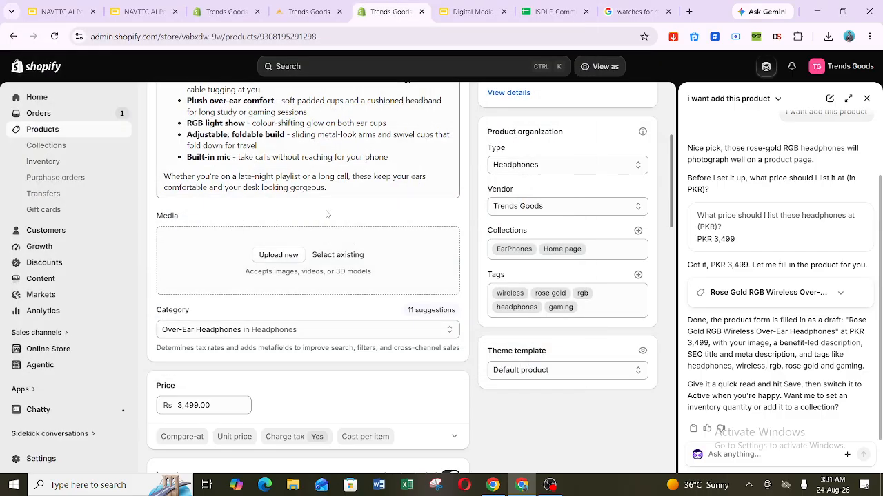
# Add the existing store file images_2 to the headphones product's media and save the product.
pyautogui.click(338, 255)
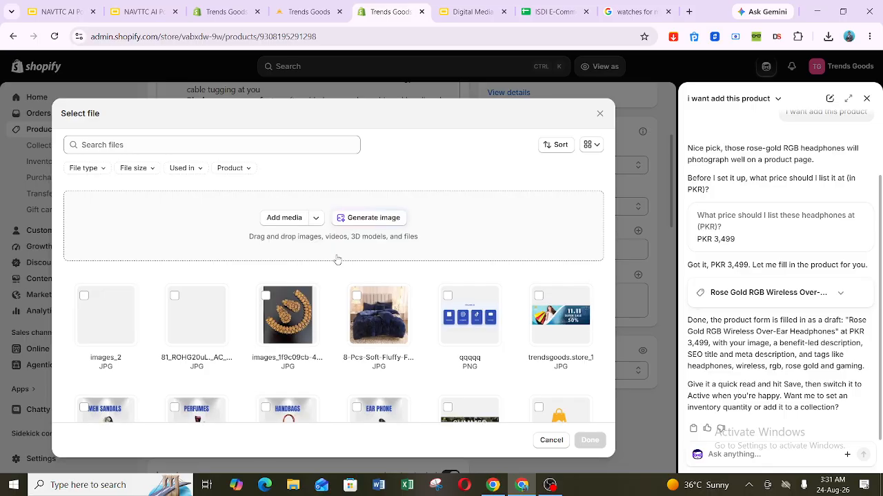
pyautogui.click(91, 319)
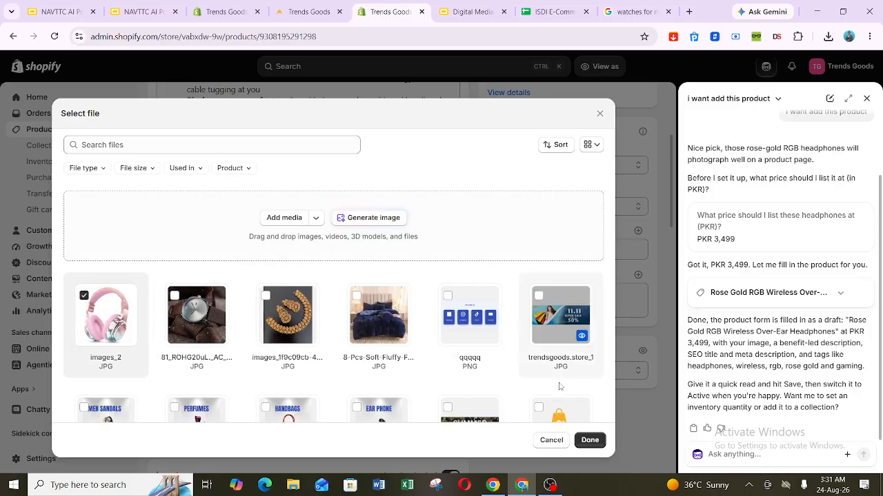
pyautogui.click(590, 441)
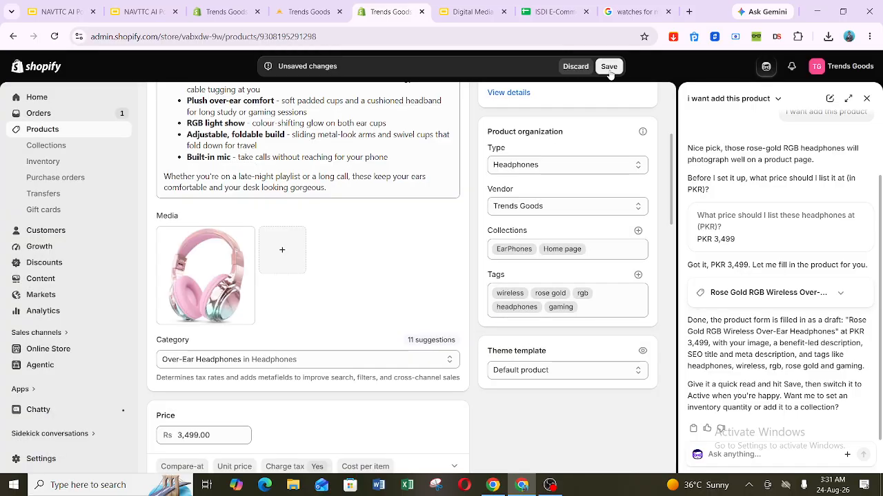
pyautogui.click(609, 69)
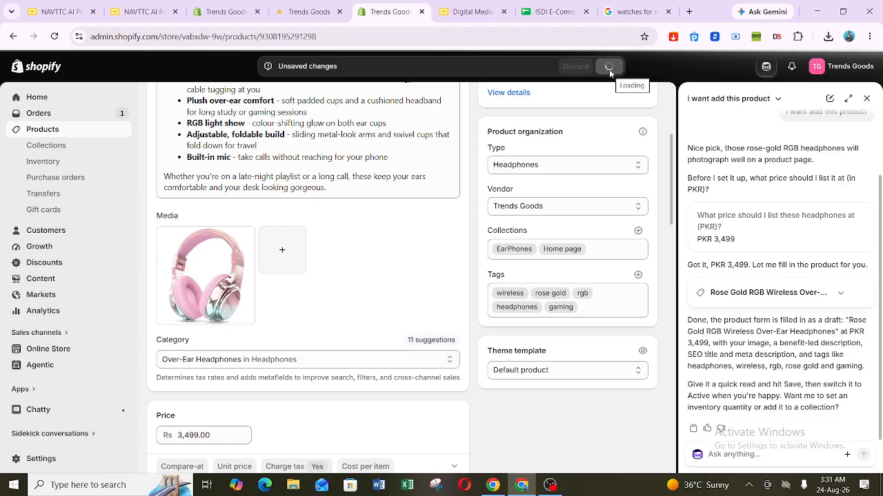
# Check the storefront home page and the Collections product list for the headphones listing.
pyautogui.click(309, 12)
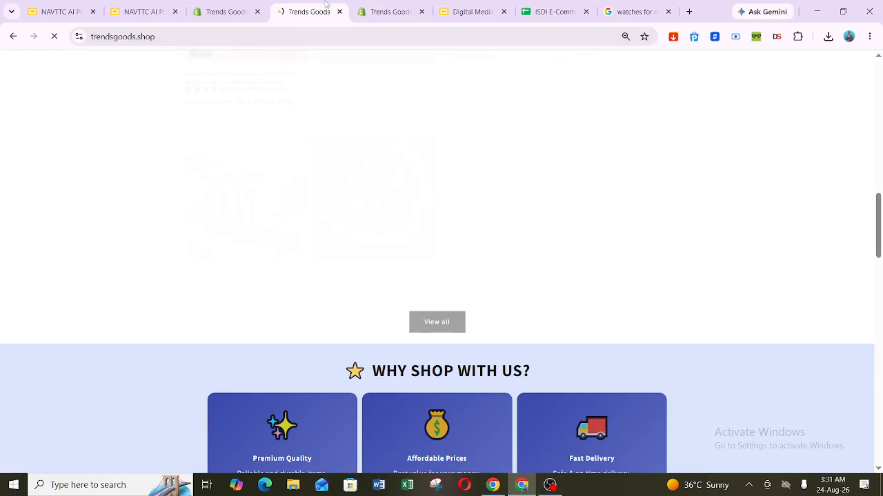
pyautogui.moveTo(879, 226); pyautogui.dragTo(880, 88)
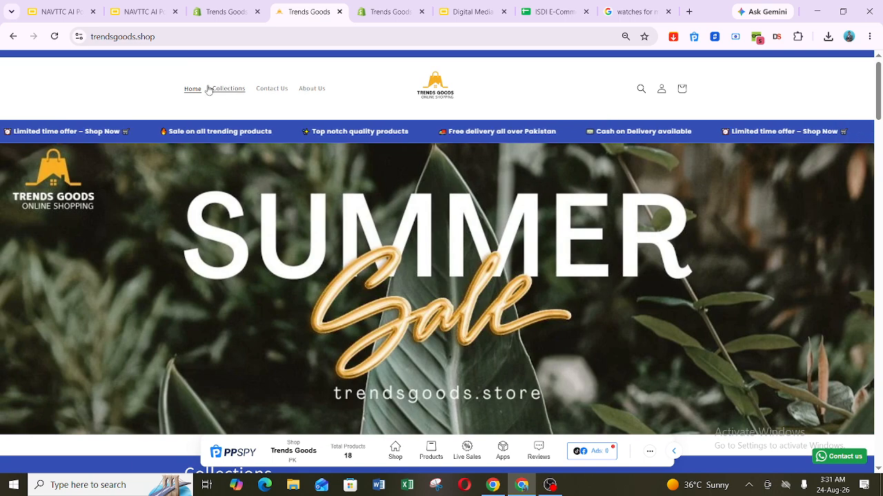
pyautogui.click(209, 89)
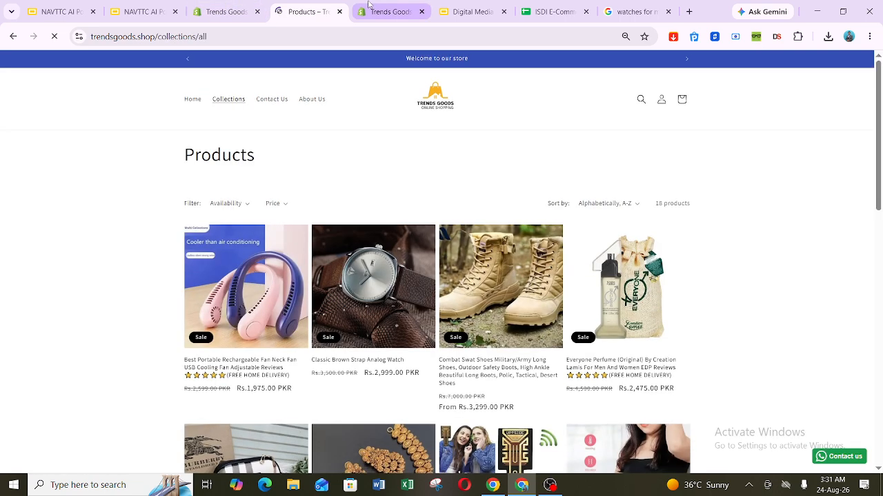
pyautogui.moveTo(880, 174); pyautogui.dragTo(881, 145)
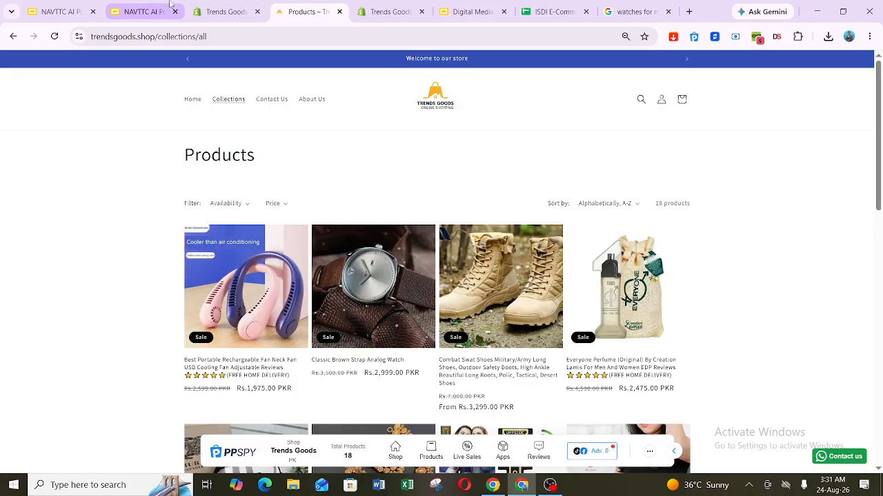
# Return to the storefront home page, review its featured products and open the complete product list from there.
pyautogui.click(193, 100)
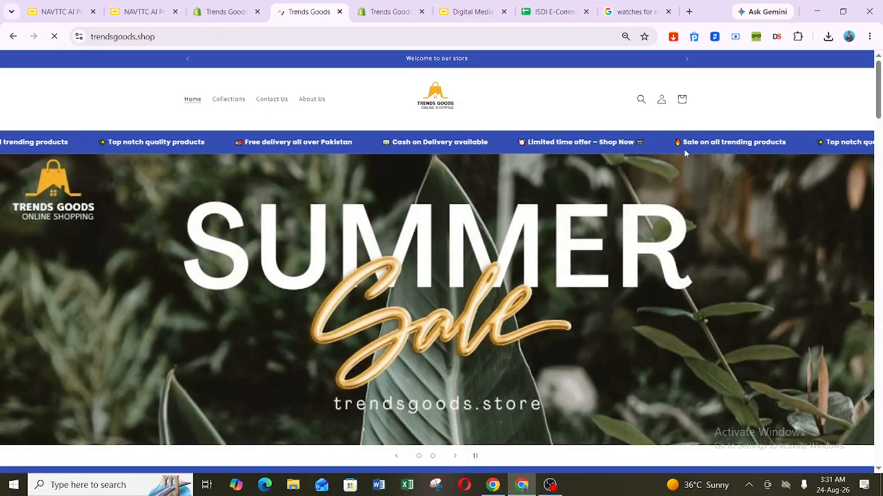
pyautogui.moveTo(879, 97); pyautogui.dragTo(880, 214)
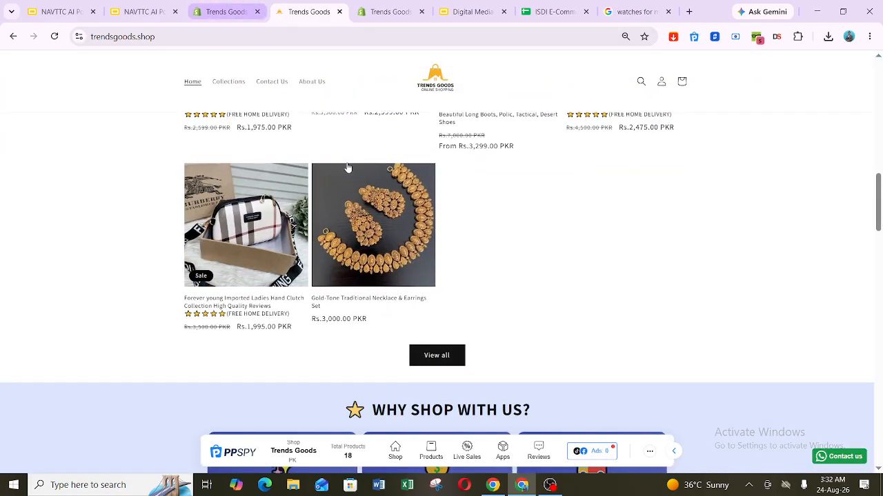
pyautogui.click(446, 356)
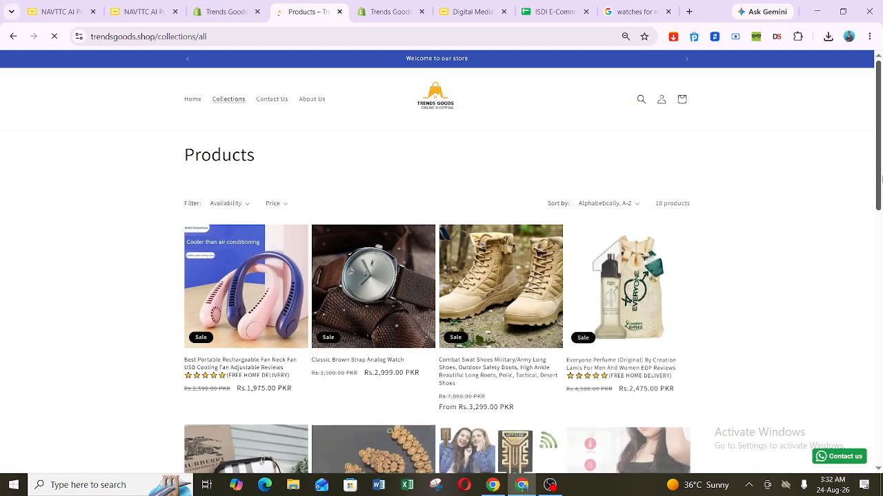
# Browse the product rows in the storefront's complete product list.
pyautogui.scroll(-3, 880, 303)
pyautogui.scroll(-6, 881, 303)
pyautogui.scroll(9, 880, 303)
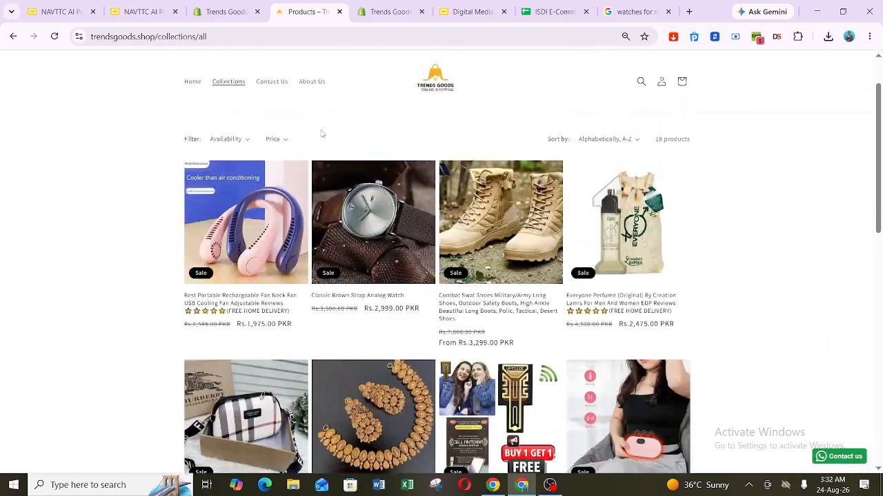
# Check the Shopify Store Creation slide on removing the Shopify credit, and view the footer of the storefront's product list.
pyautogui.click(227, 12)
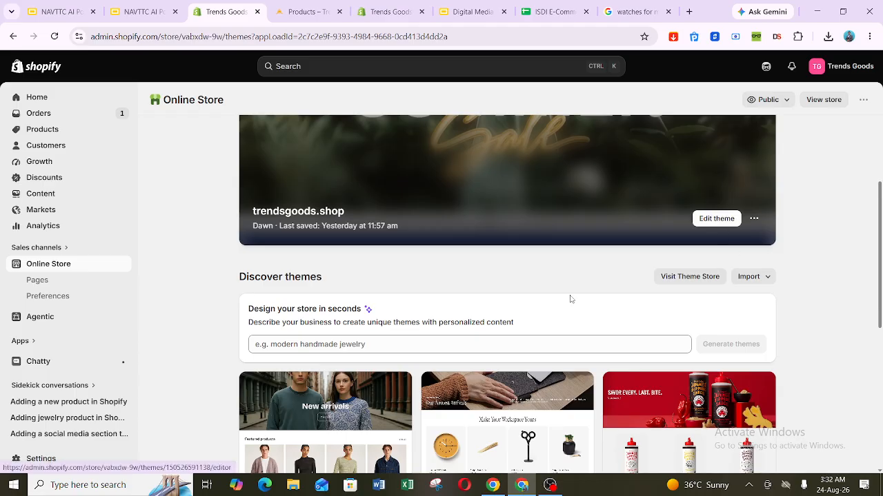
pyautogui.click(150, 9)
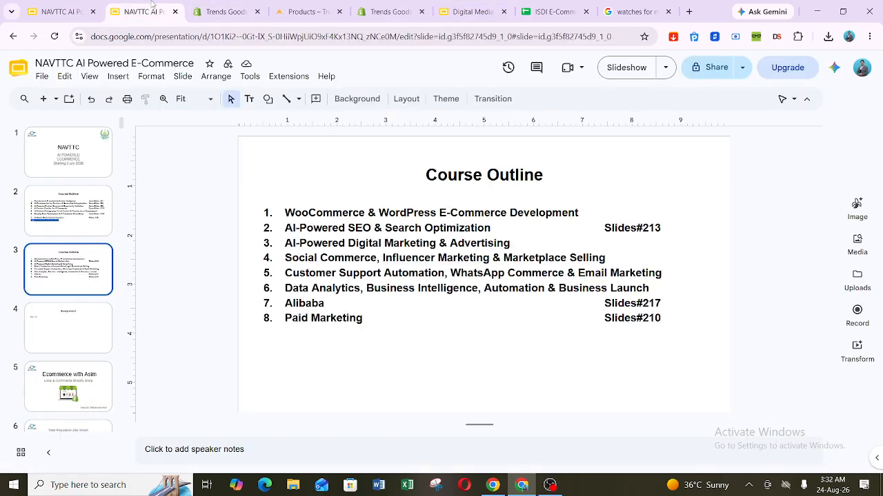
pyautogui.click(60, 8)
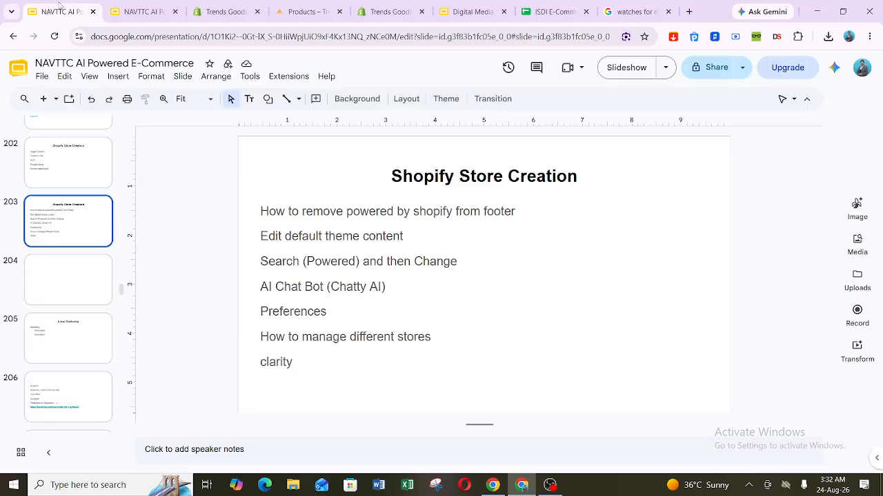
pyautogui.click(304, 11)
pyautogui.scroll(-15, 880, 170)
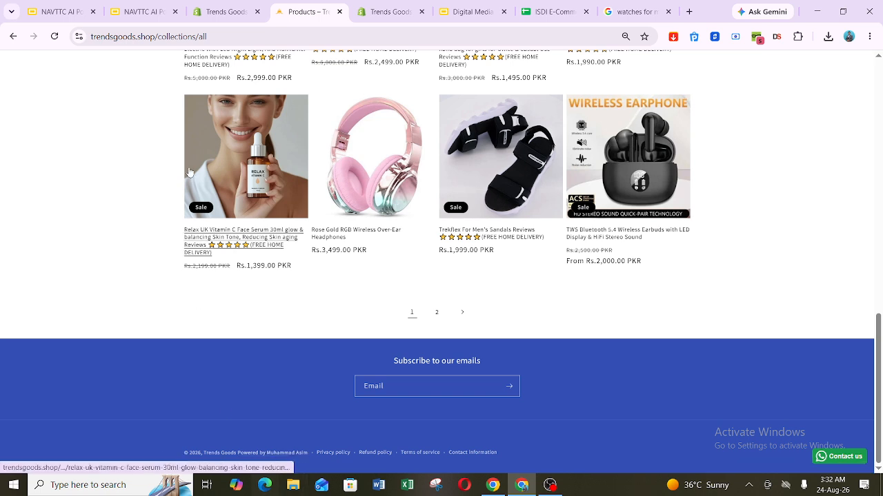
# Open the default theme content of the store's Dawn theme for editing.
pyautogui.click(216, 3)
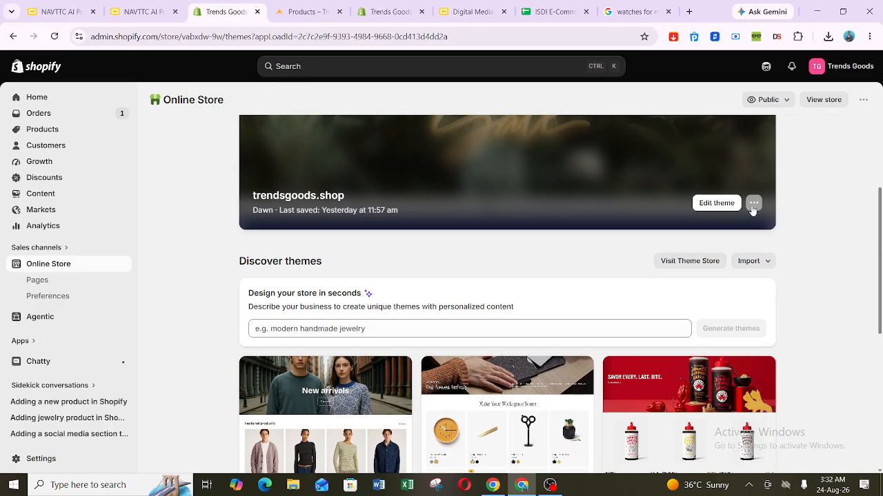
pyautogui.scroll(3, 882, 252)
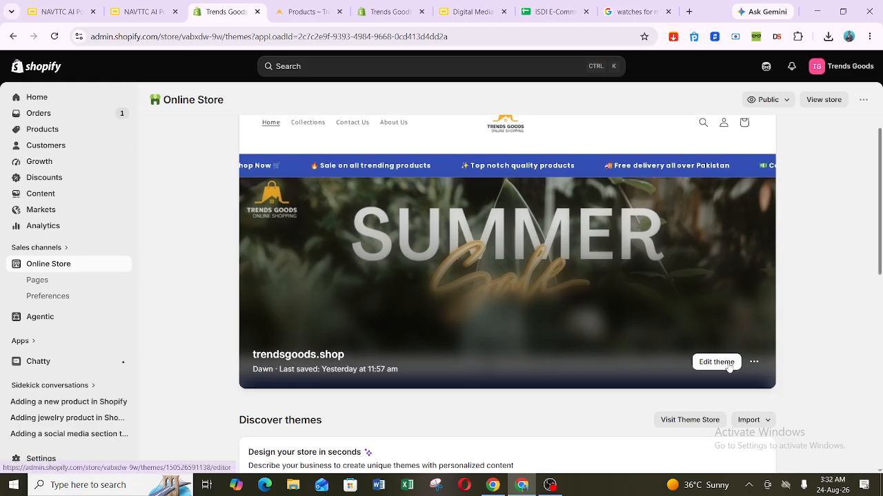
pyautogui.click(753, 364)
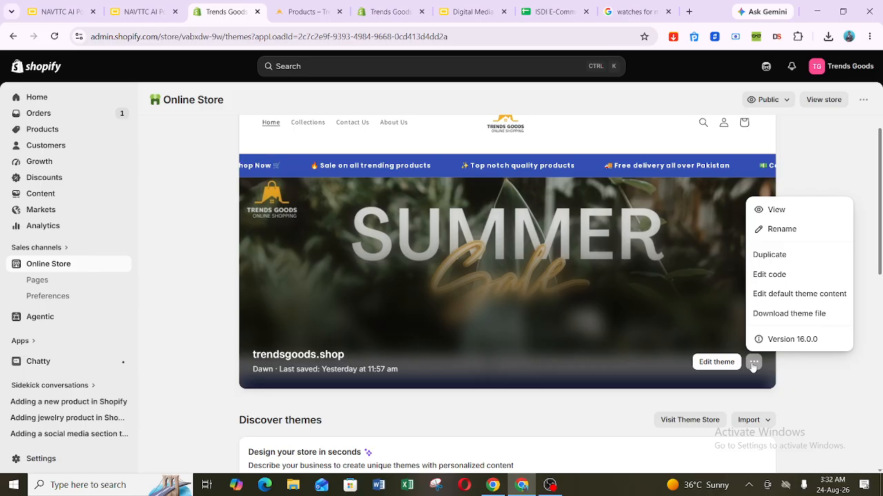
pyautogui.click(831, 297)
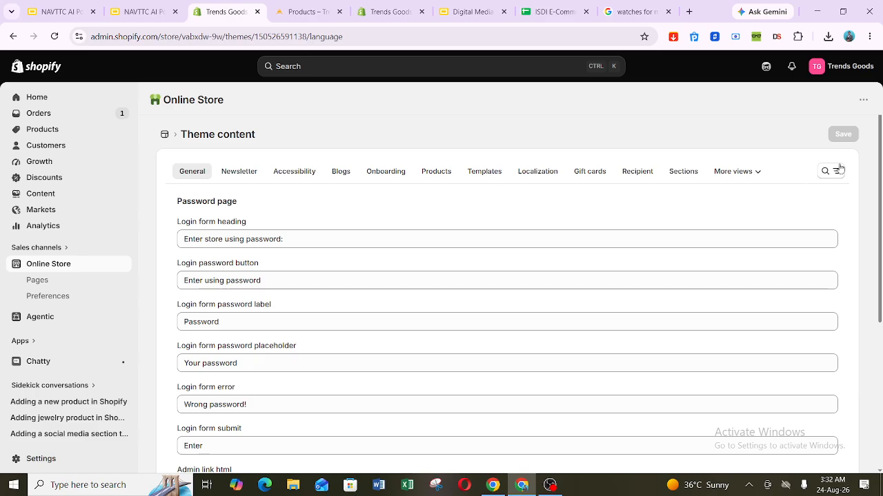
# Check the slide's instructions for the footer credit and search the theme content for "powered".
pyautogui.moveTo(881, 178); pyautogui.dragTo(880, 227)
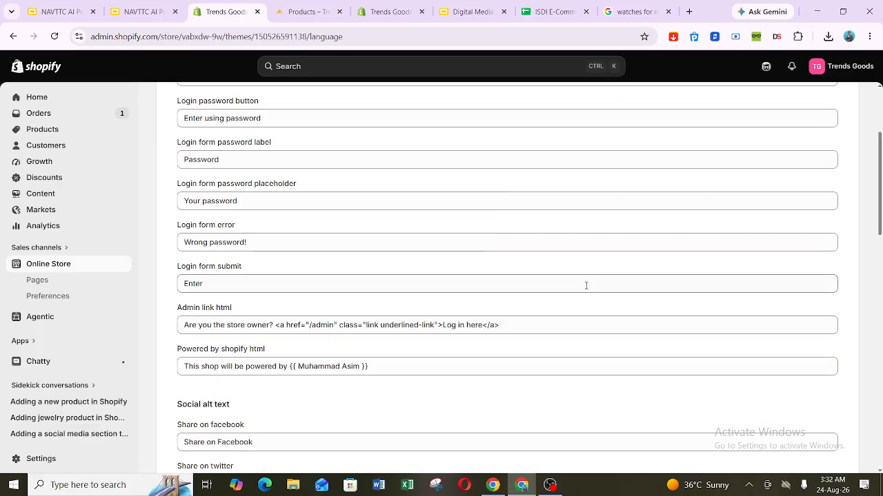
pyautogui.click(62, 11)
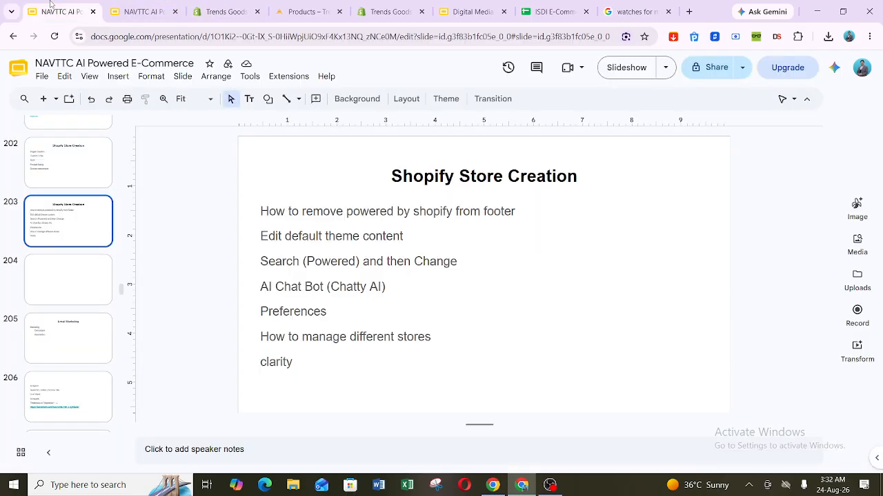
pyautogui.click(201, 7)
pyautogui.moveTo(881, 181); pyautogui.dragTo(881, 150)
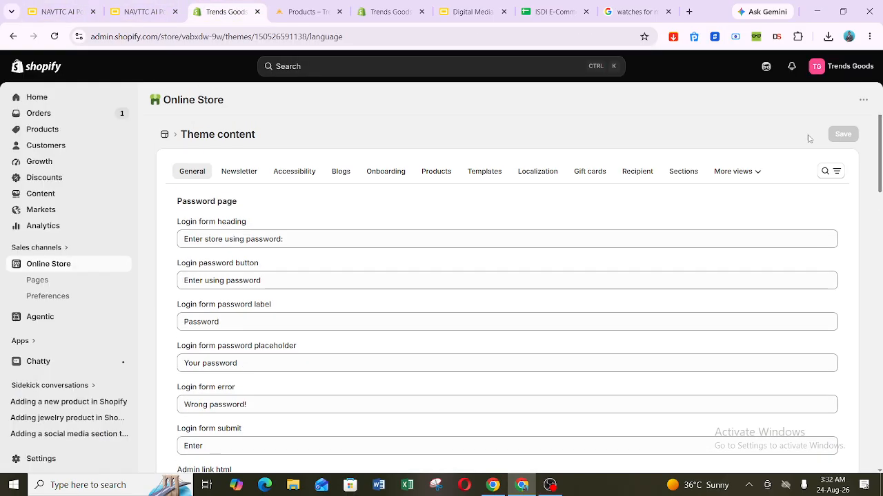
pyautogui.click(828, 171)
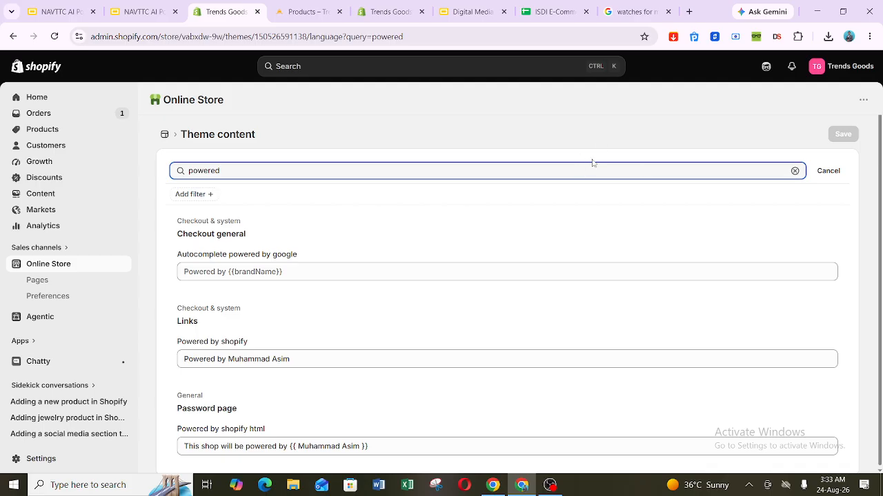
pyautogui.moveTo(881, 169); pyautogui.dragTo(881, 190)
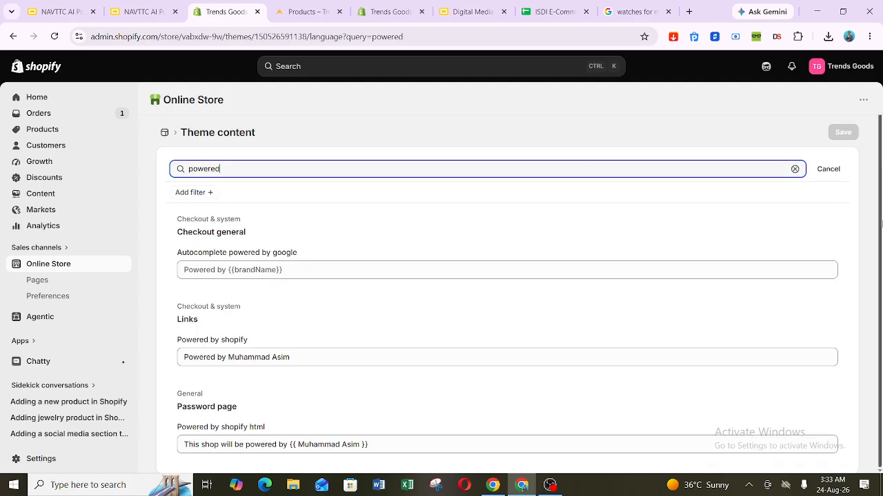
# Compare the storefront's footer credit and set the Links section's Powered by shopify text to "Powered by Trends Goods".
pyautogui.click(228, 358)
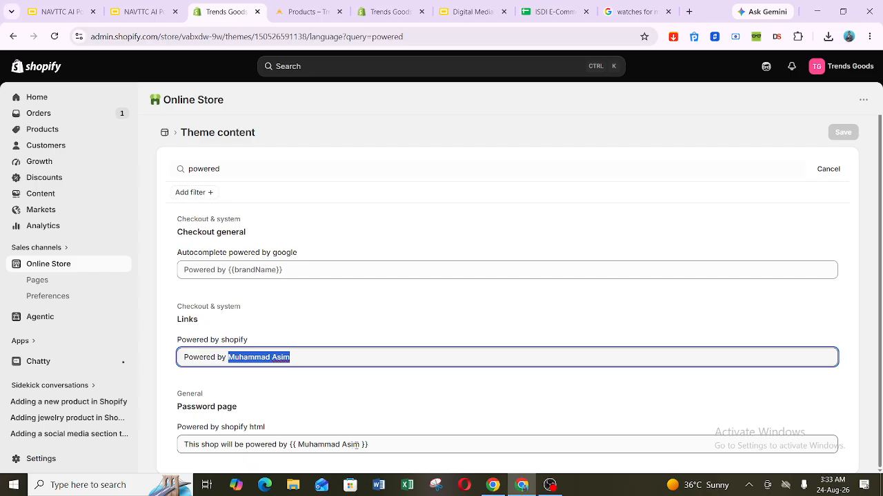
pyautogui.click(304, 12)
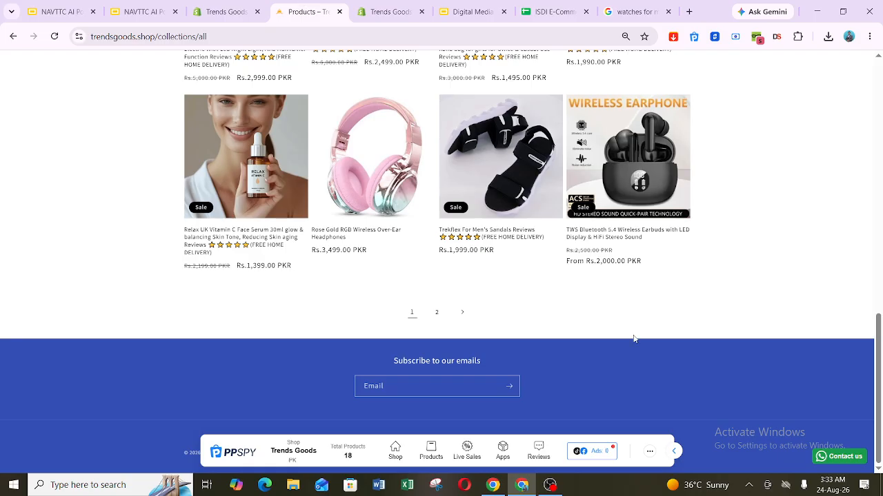
pyautogui.click(675, 452)
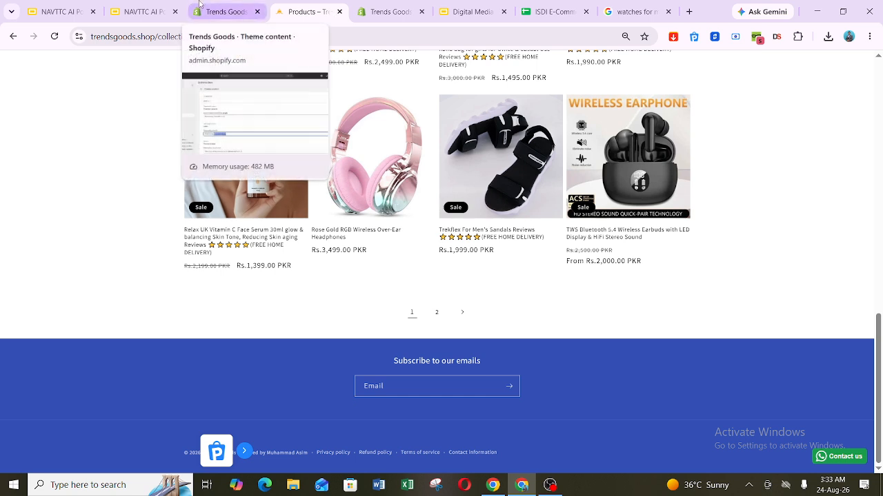
pyautogui.click(227, 12)
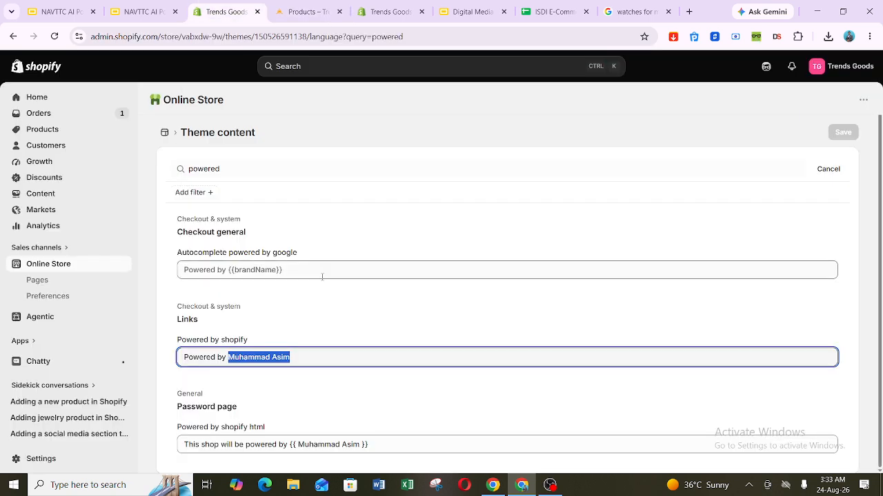
pyautogui.write('Trends')
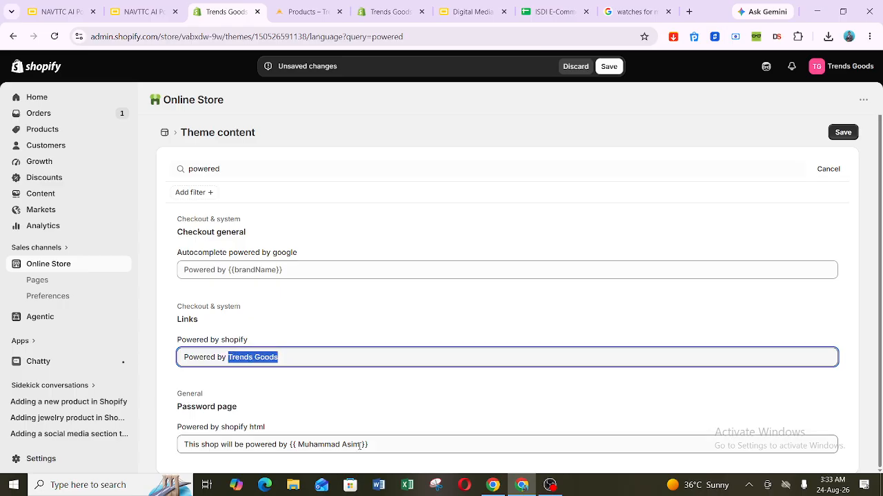
# Replace the name in the password page's Powered by shopify html text with "Trends Goods" and save the theme content.
pyautogui.moveTo(359, 445); pyautogui.dragTo(319, 444)
pyautogui.hotkey('ctrl', 'v')
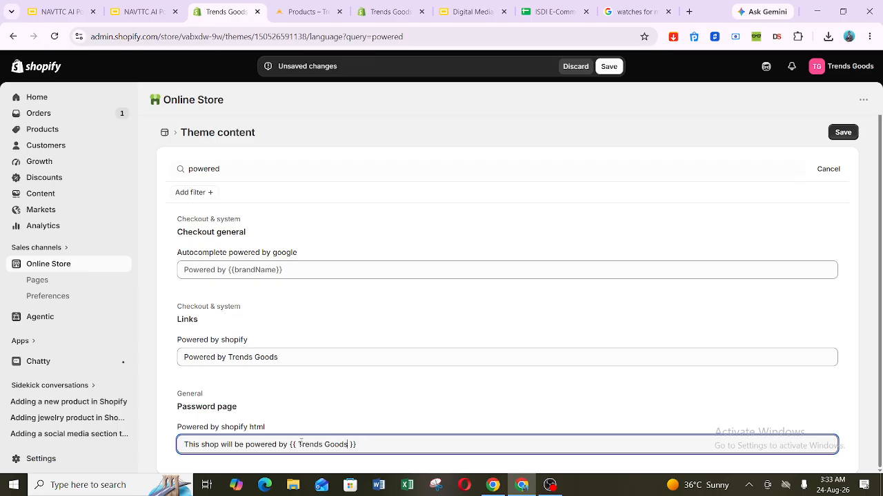
pyautogui.click(608, 66)
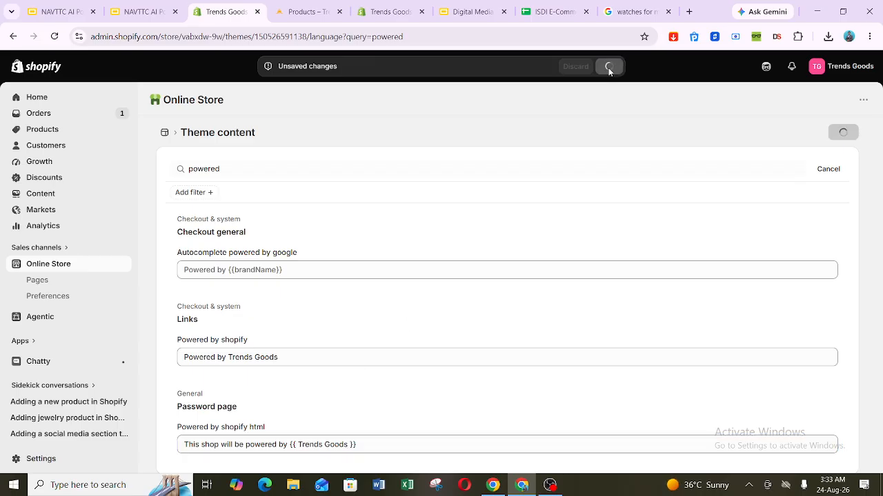
# Reload the storefront's product list and check the powered-by credit in its footer.
pyautogui.moveTo(327, 5)
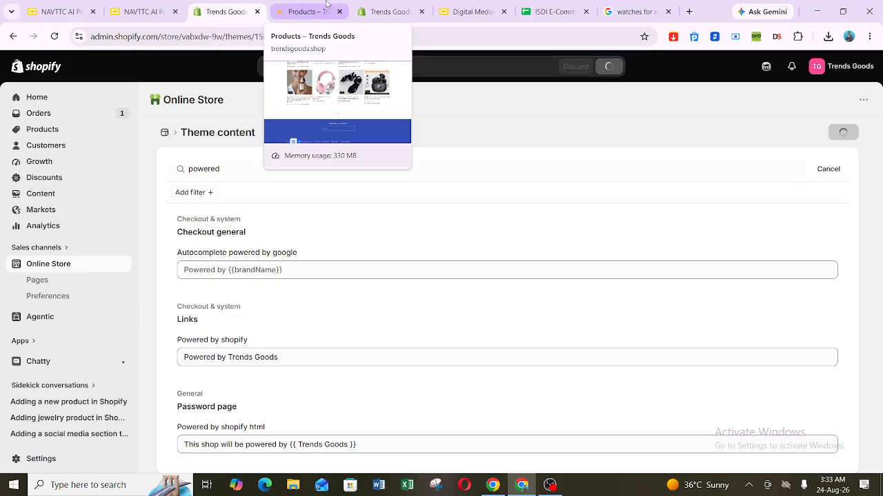
pyautogui.click(327, 5)
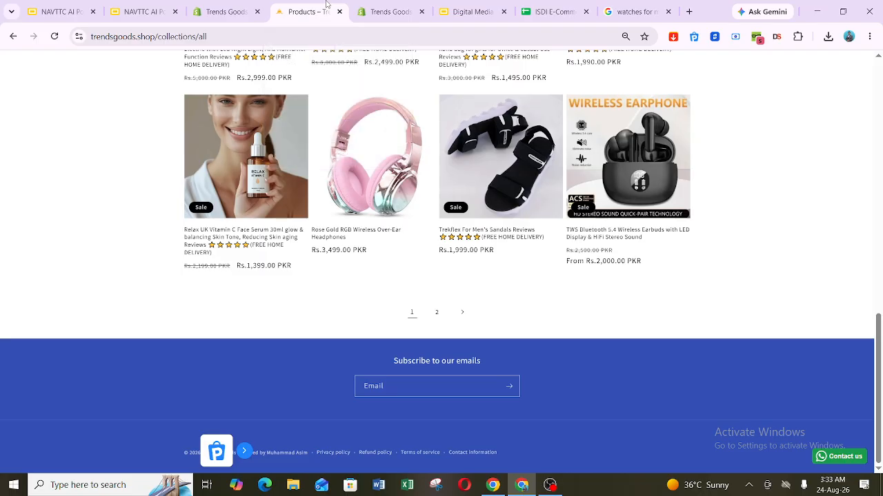
pyautogui.press('F5')
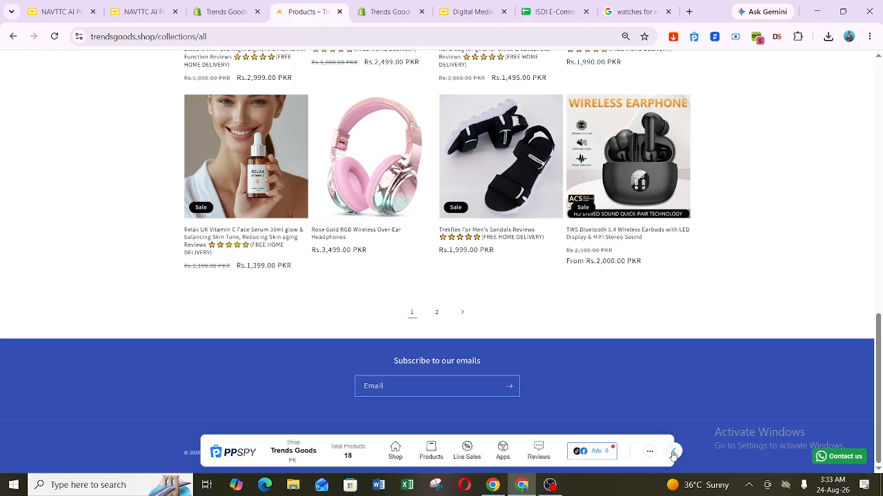
pyautogui.click(673, 452)
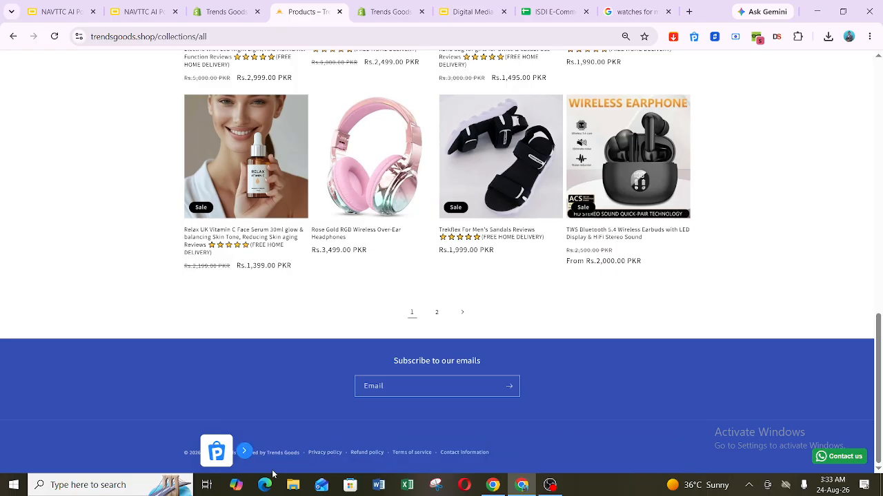
# Check the slide's topic list, open the online store's preferences and review the store access and social sharing and SEO settings.
pyautogui.click(65, 6)
pyautogui.moveTo(65, 5); pyautogui.dragTo(145, 4)
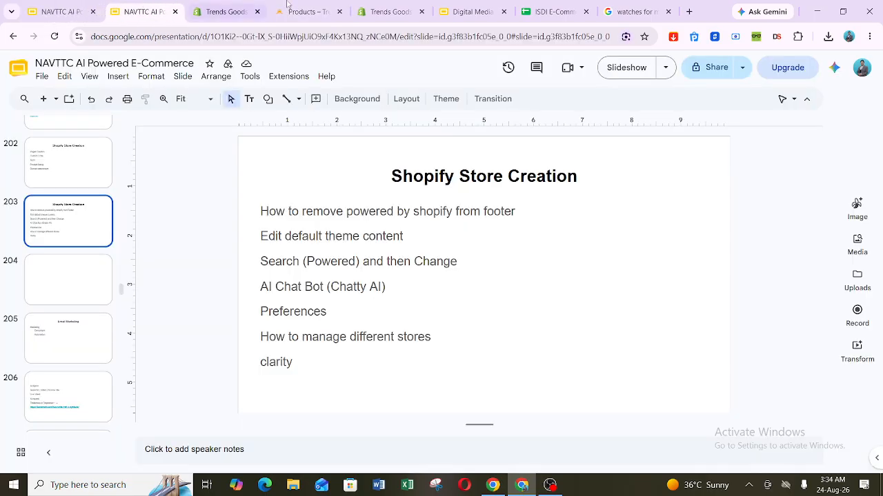
pyautogui.click(250, 6)
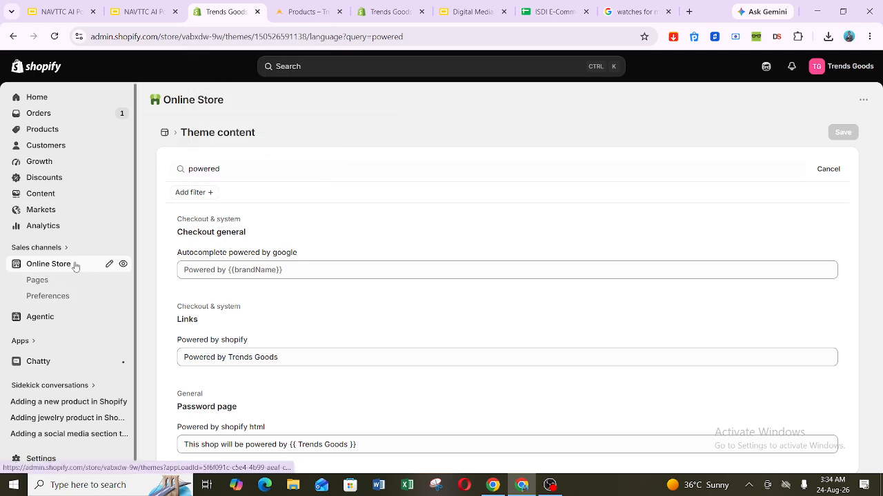
pyautogui.click(67, 297)
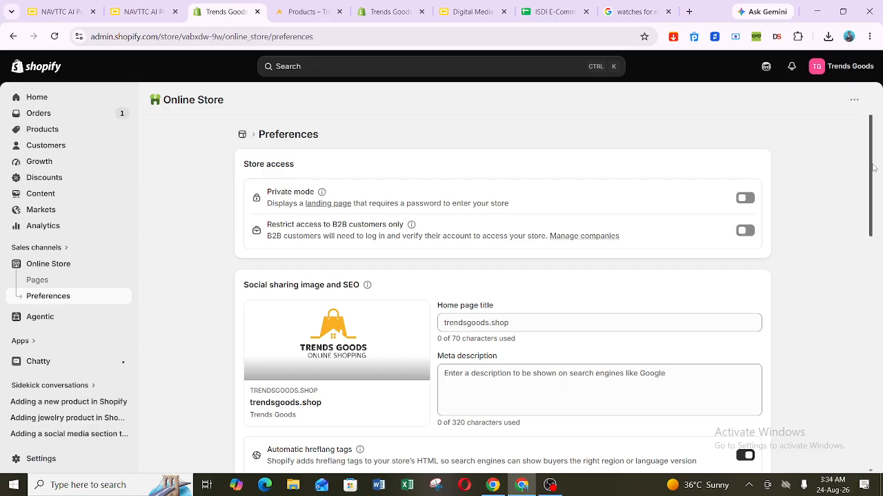
pyautogui.scroll(-1, 871, 174)
pyautogui.scroll(-1, 871, 173)
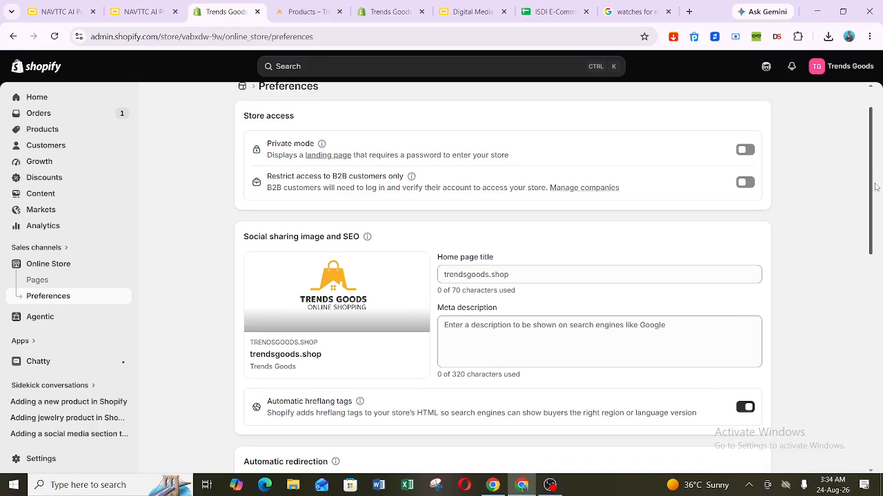
pyautogui.scroll(-1, 876, 187)
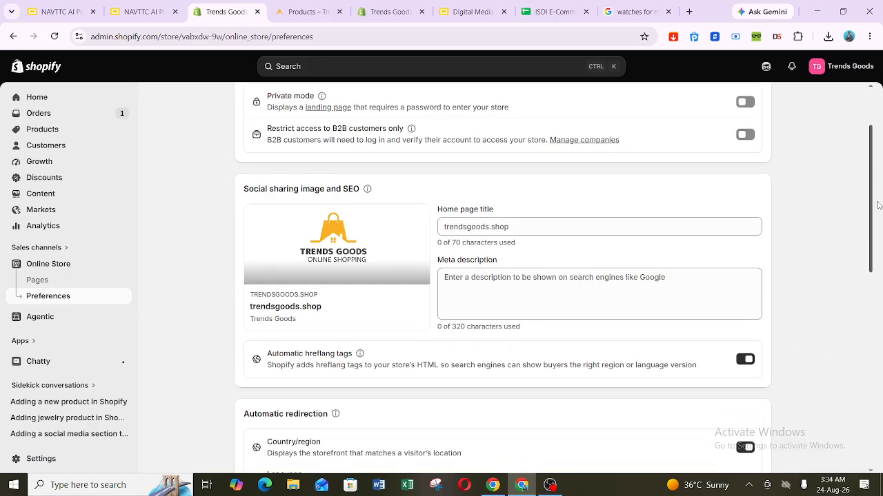
pyautogui.moveTo(293, 261)
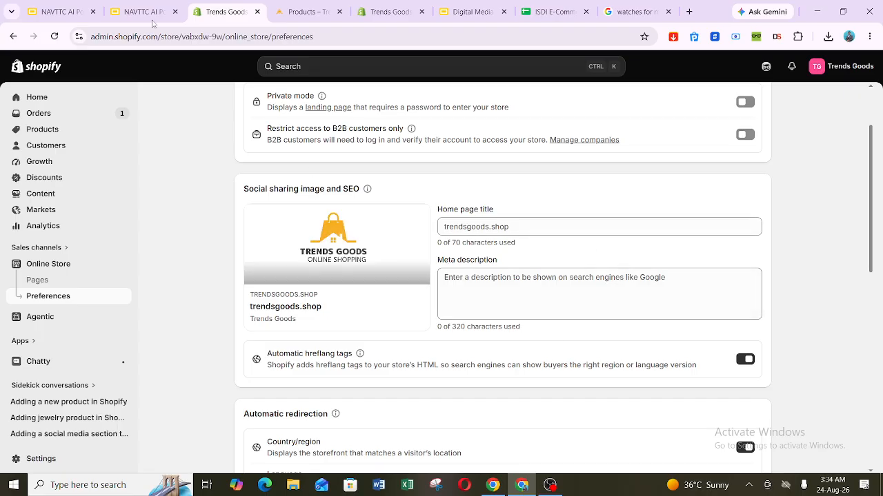
# Consult the Shopify Store Creation slide again and open the list of installed apps in the store settings.
pyautogui.click(129, 3)
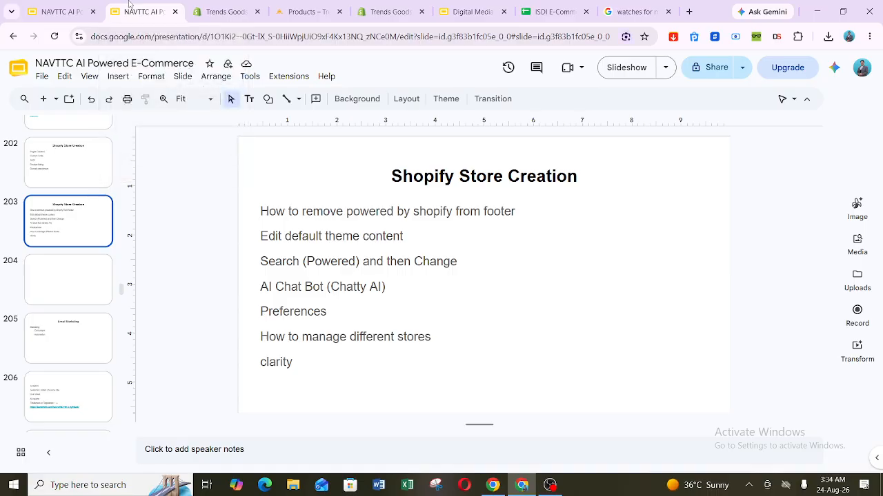
pyautogui.click(224, 12)
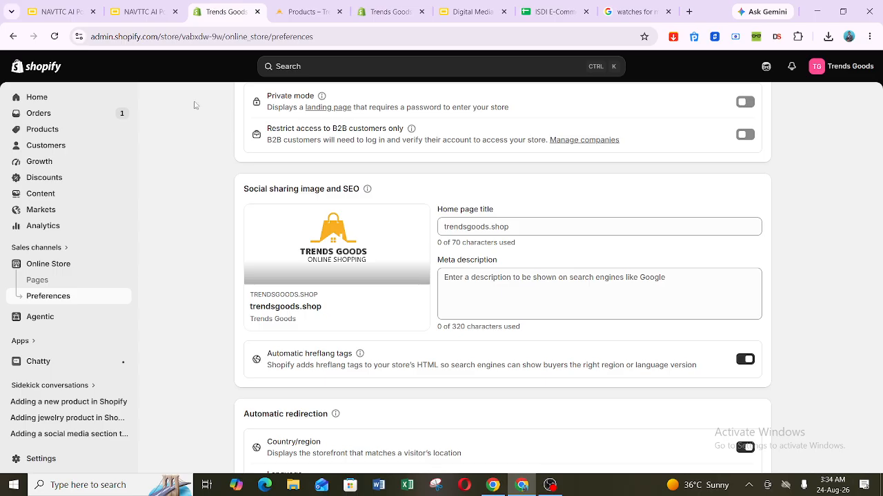
pyautogui.click(25, 462)
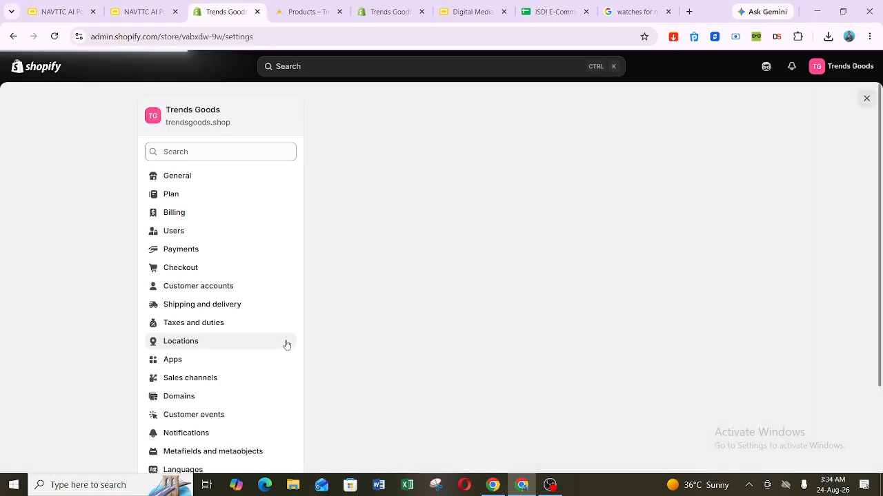
pyautogui.click(236, 361)
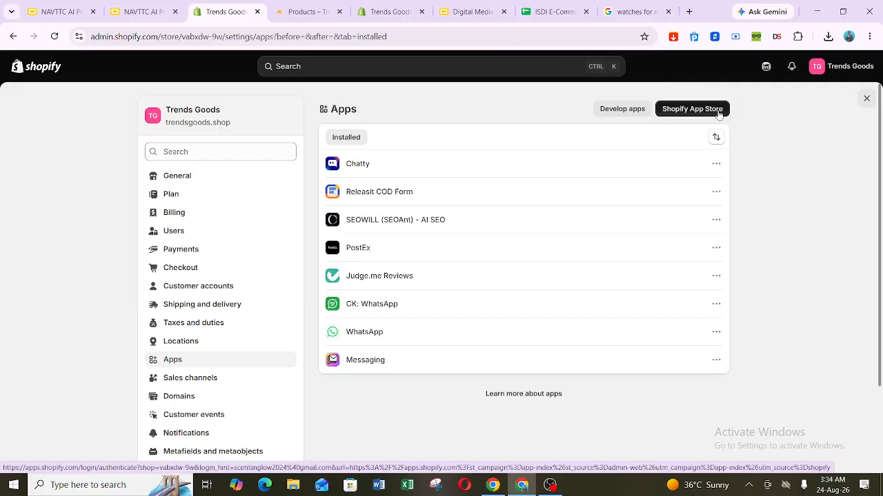
# Open the installed Chatty app, turn on its embed in the Dawn theme, save the theme and close the assistant chat.
pyautogui.click(517, 162)
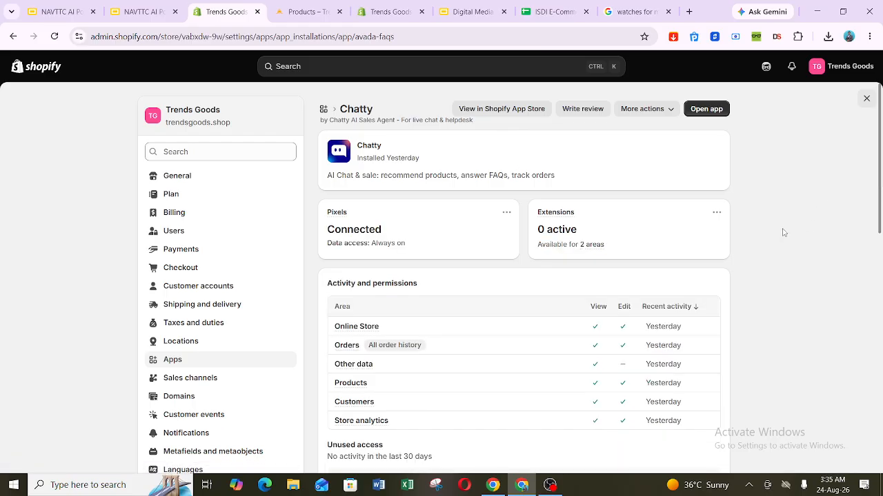
pyautogui.click(712, 108)
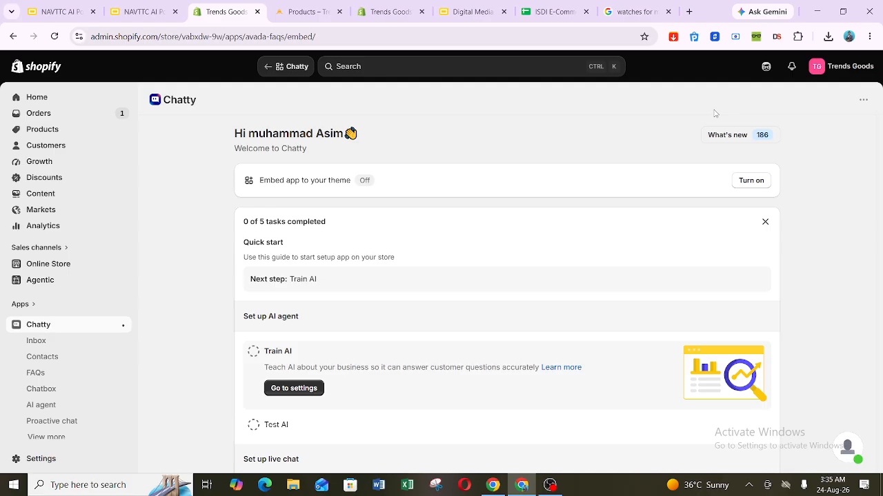
pyautogui.click(758, 182)
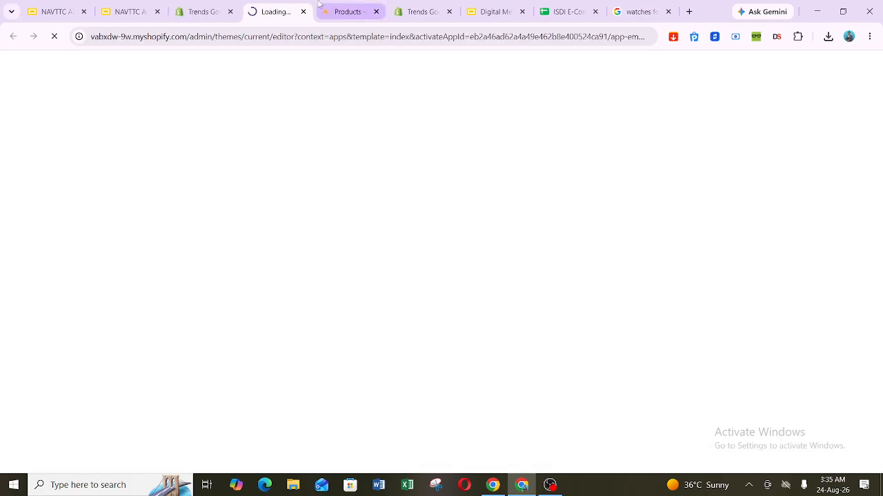
pyautogui.moveTo(318, 4)
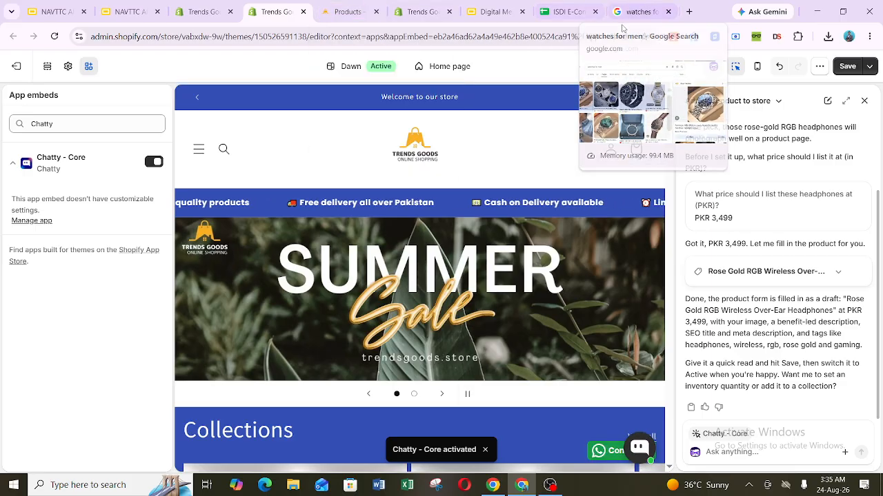
pyautogui.click(847, 67)
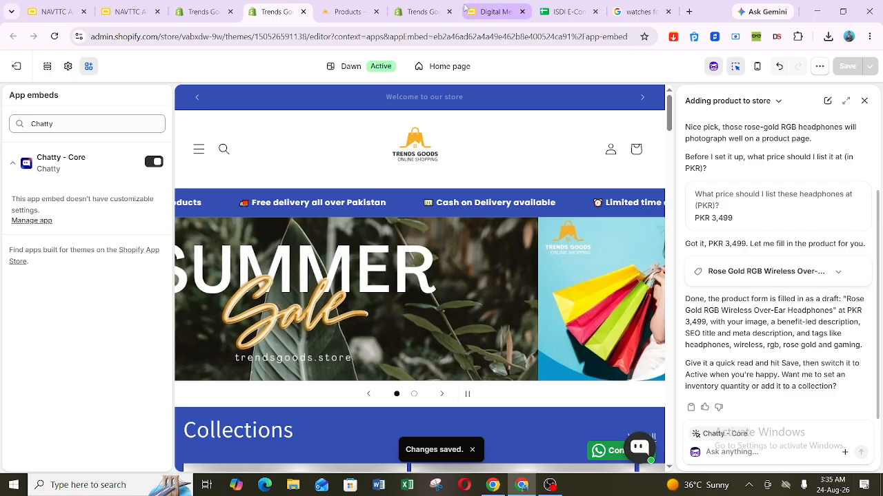
pyautogui.moveTo(227, 3)
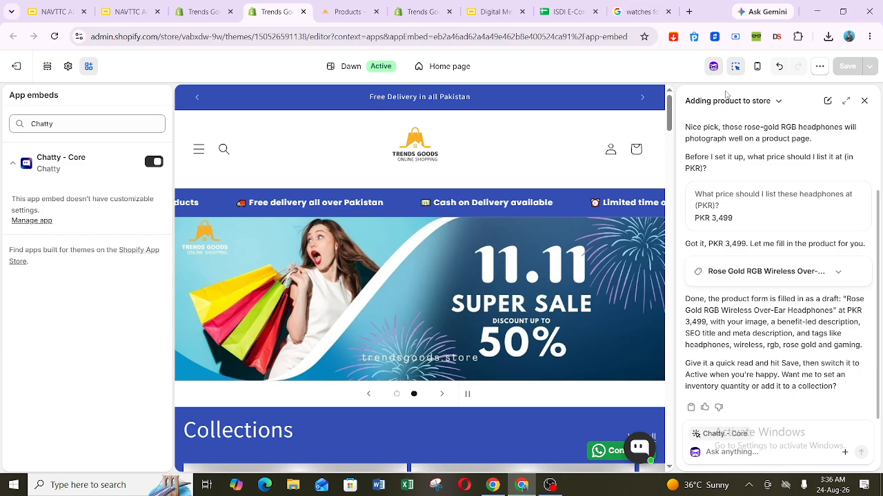
pyautogui.click(866, 102)
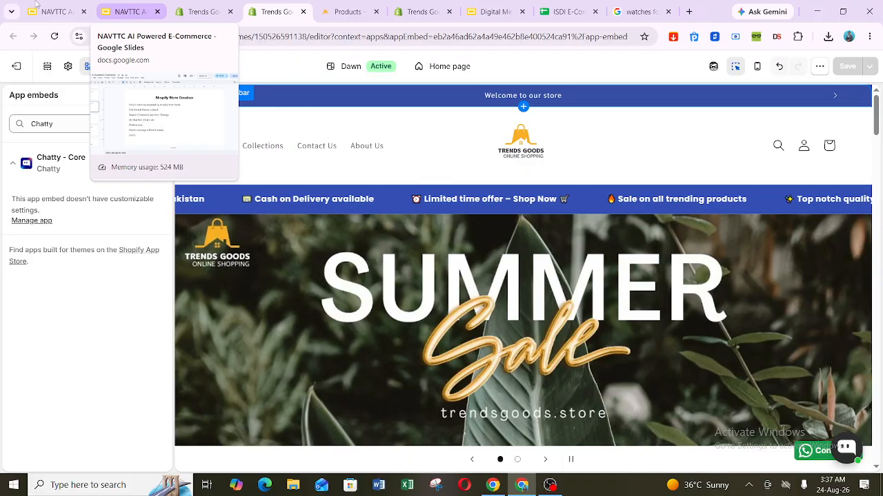
# Consult the Shopify Store Creation slide's topic list and close the duplicate presentation showing the course outline.
pyautogui.click(32, 7)
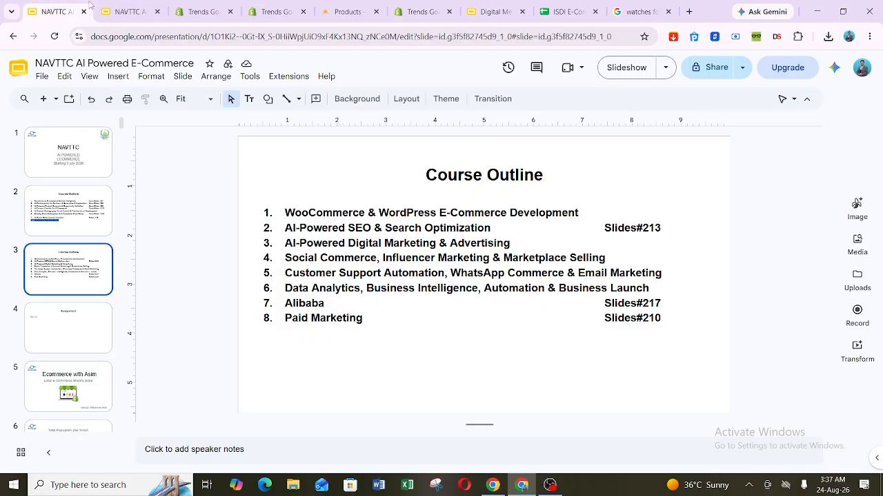
pyautogui.click(120, 5)
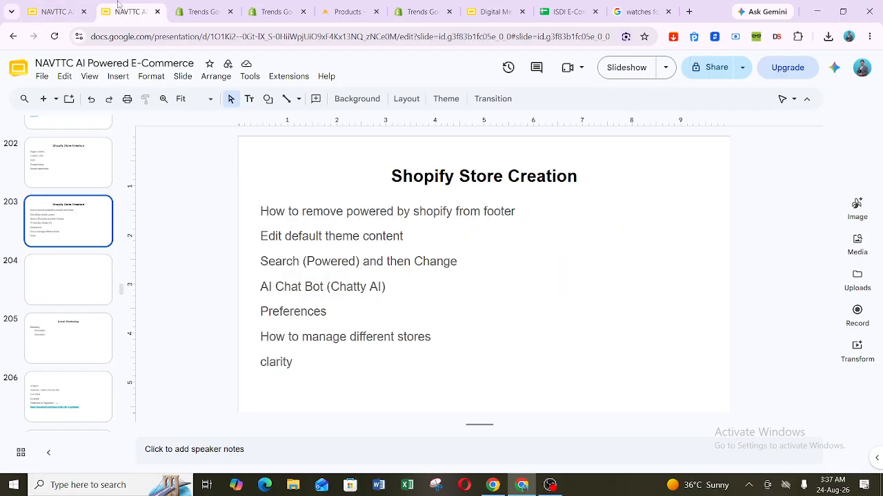
pyautogui.click(84, 12)
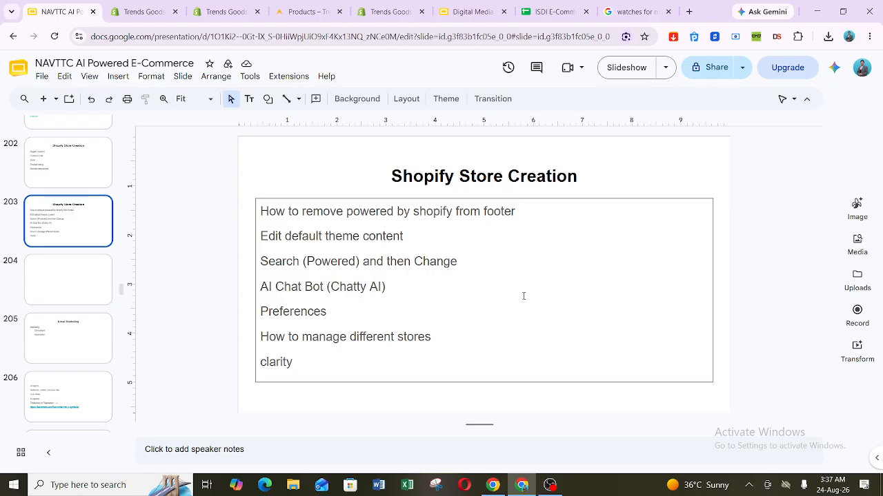
pyautogui.click(232, 170)
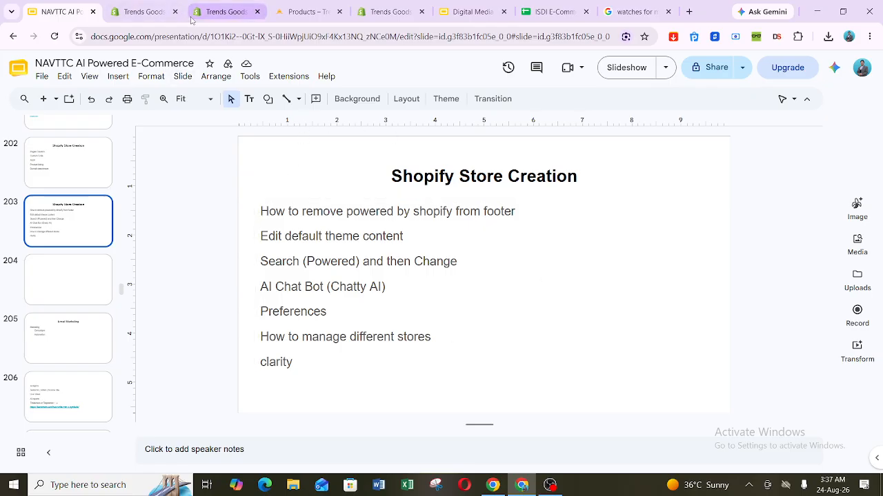
# Close the storefront products page, the headphones product page, the student result spreadsheet and the watches search.
pyautogui.click(168, 6)
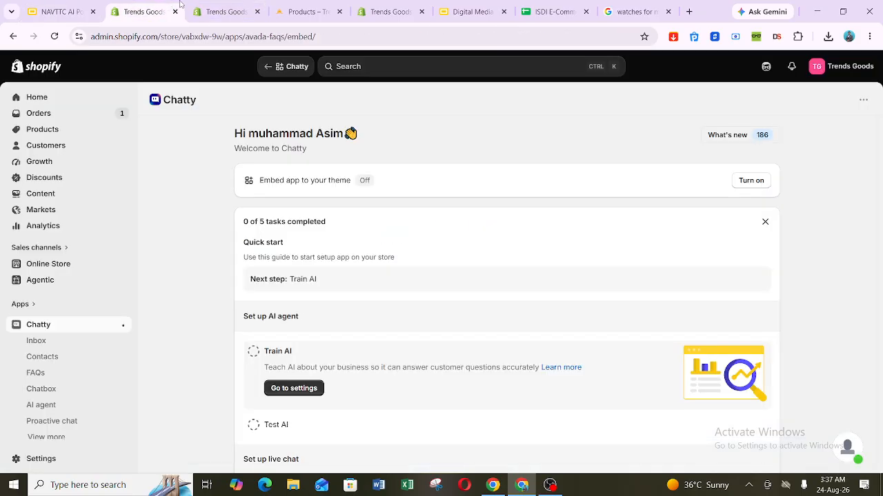
pyautogui.click(328, 8)
pyautogui.click(340, 13)
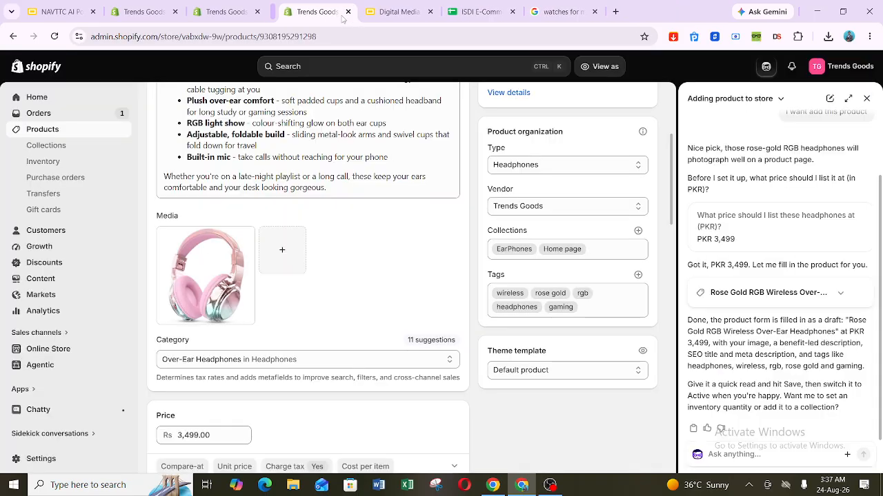
pyautogui.click(340, 13)
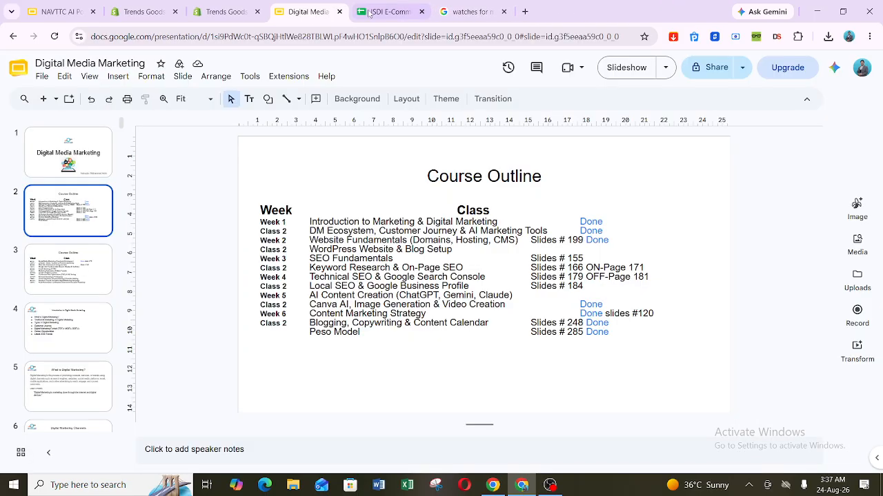
pyautogui.click(372, 12)
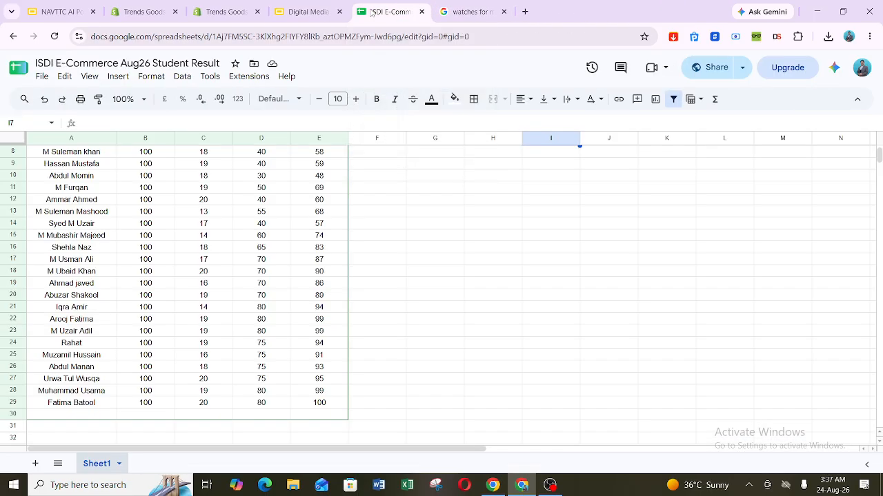
pyautogui.click(422, 13)
pyautogui.click(422, 13)
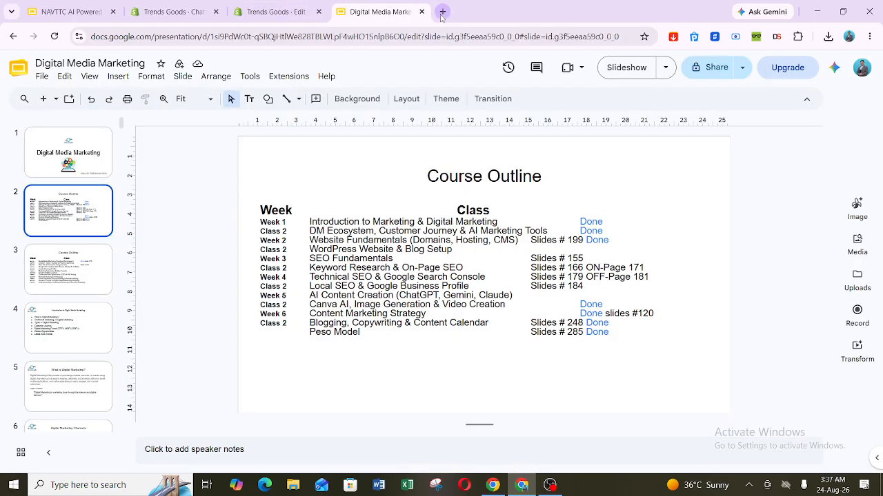
# Switch to the other Chrome window, go to the Shopify Partners site, log in and open the DotMads organization.
pyautogui.click(442, 15)
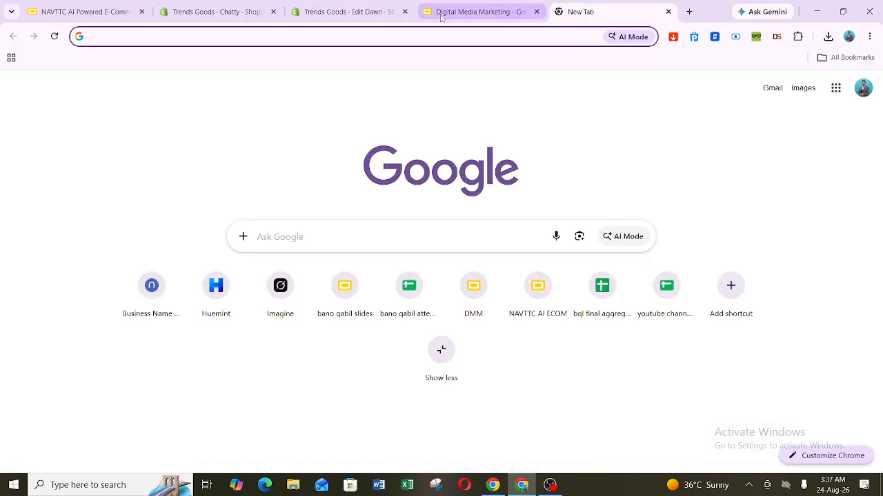
pyautogui.click(492, 485)
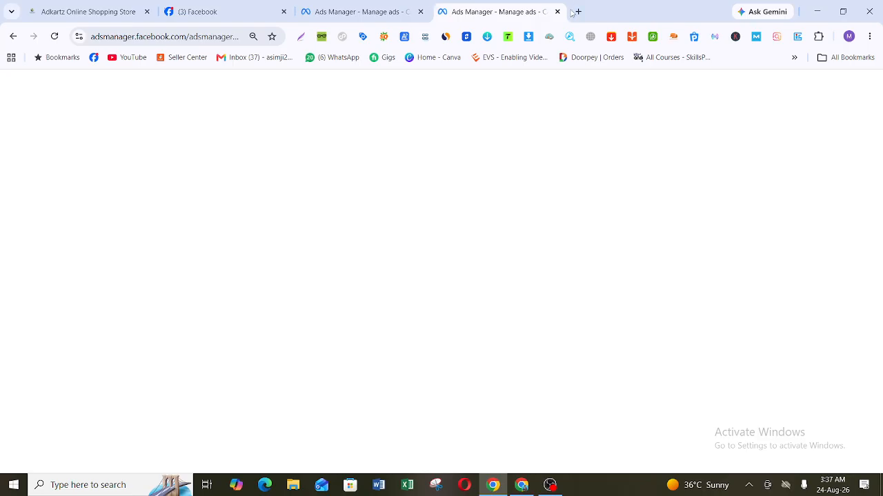
pyautogui.click(577, 11)
pyautogui.write('part')
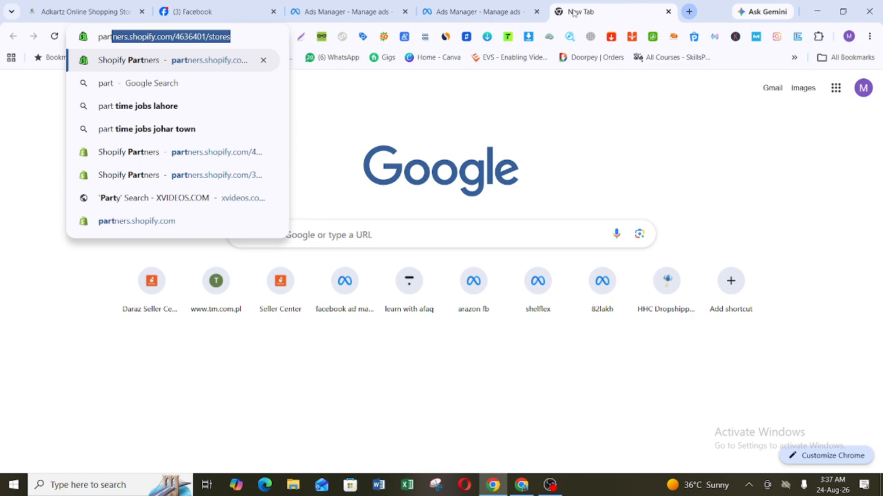
pyautogui.press('End')
pyautogui.press('BackSpace')
pyautogui.press('BackSpace')
pyautogui.press('BackSpace')
pyautogui.press('BackSpace')
pyautogui.press('BackSpace')
pyautogui.press('BackSpace')
pyautogui.press('BackSpace')
pyautogui.press('BackSpace')
pyautogui.press('BackSpace')
pyautogui.press('BackSpace')
pyautogui.press('BackSpace')
pyautogui.press('BackSpace')
pyautogui.press('BackSpace')
pyautogui.press('BackSpace')
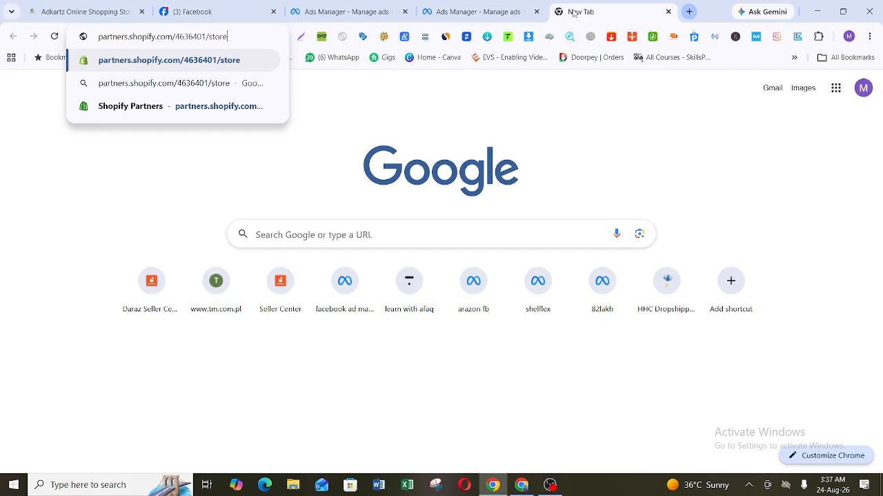
pyautogui.press('Return')
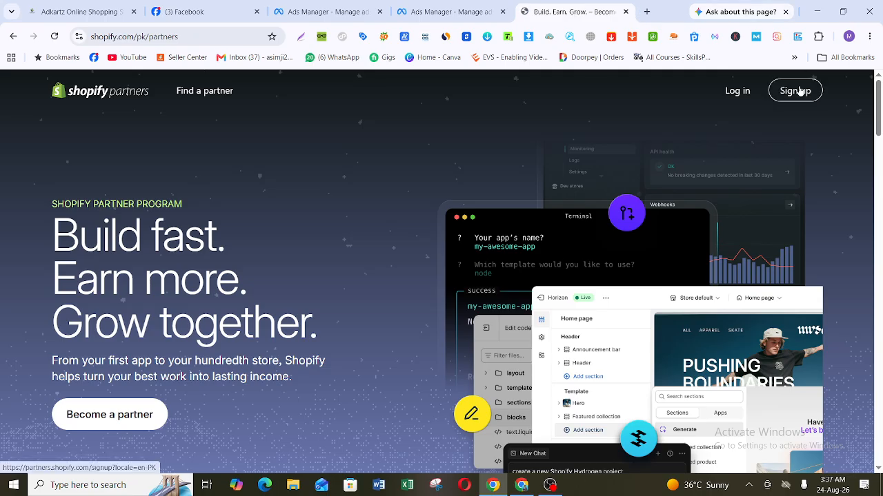
pyautogui.click(737, 91)
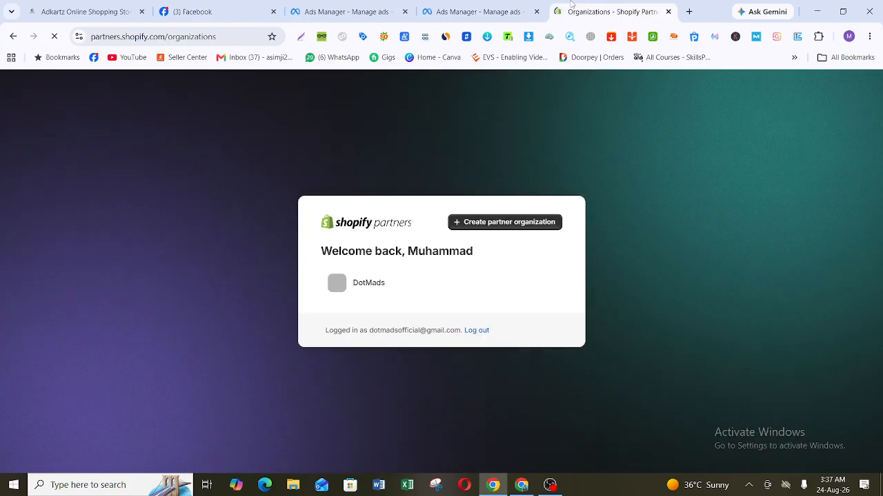
pyautogui.click(365, 285)
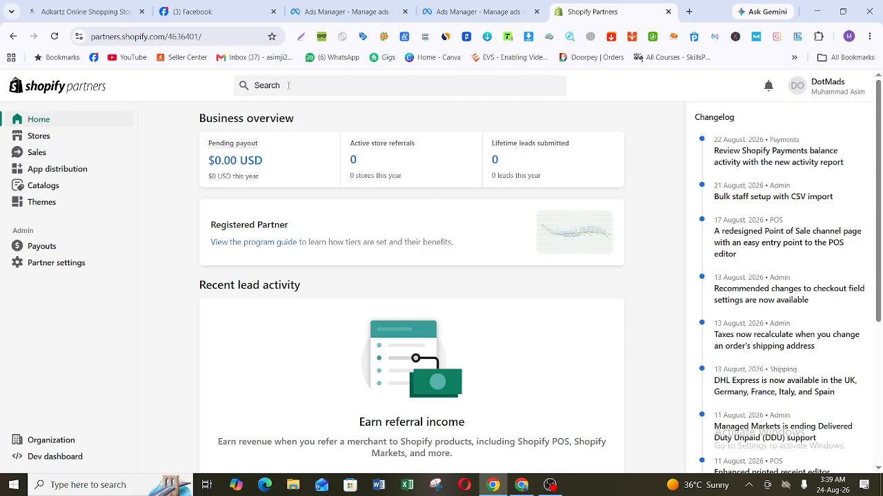
# Open the organization's stores, view the collaboration stores and start a store access request.
pyautogui.click(77, 136)
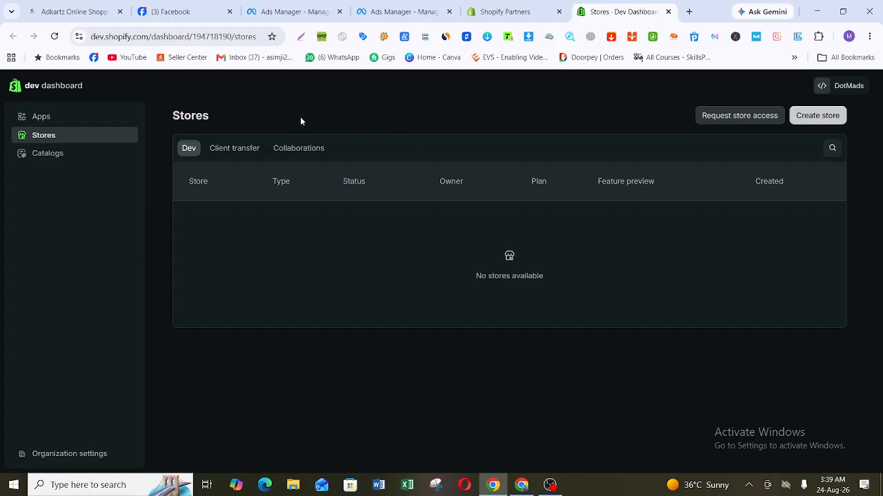
pyautogui.click(316, 151)
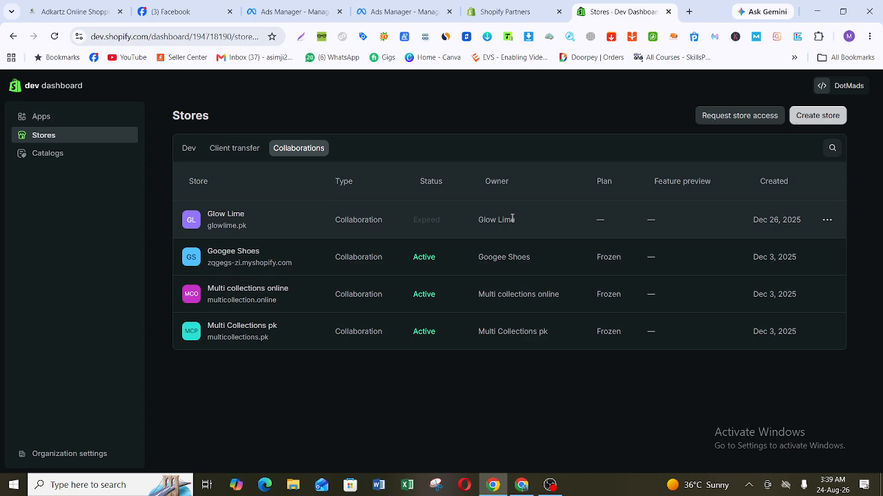
pyautogui.click(755, 116)
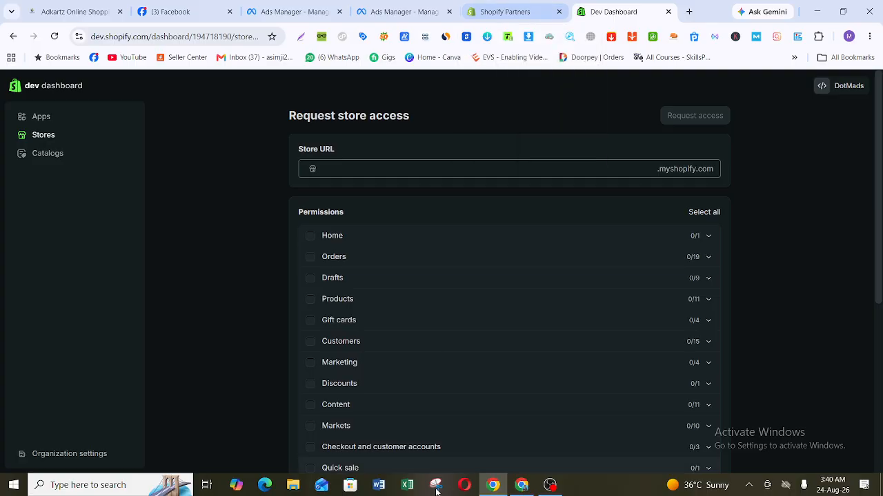
# Switch back to the Trends Goods admin and copy the domain vabxdw-9w.myshopify.com from the store's domain settings.
pyautogui.click(521, 484)
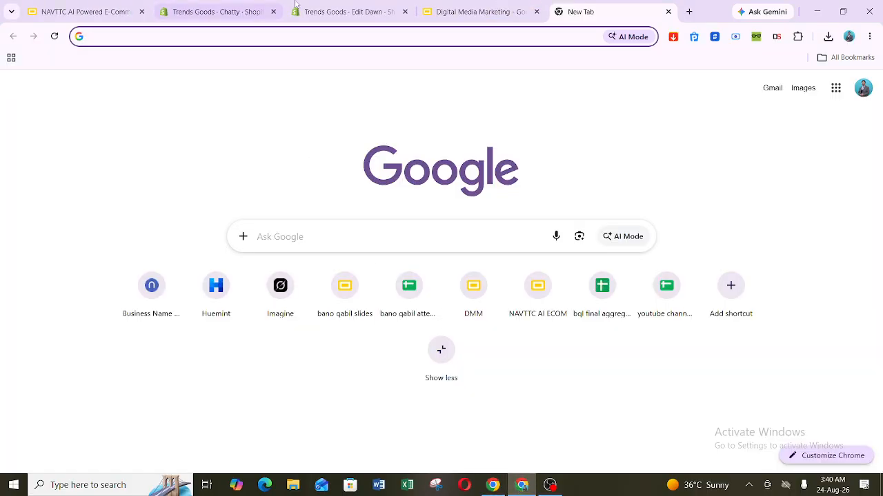
pyautogui.click(210, 11)
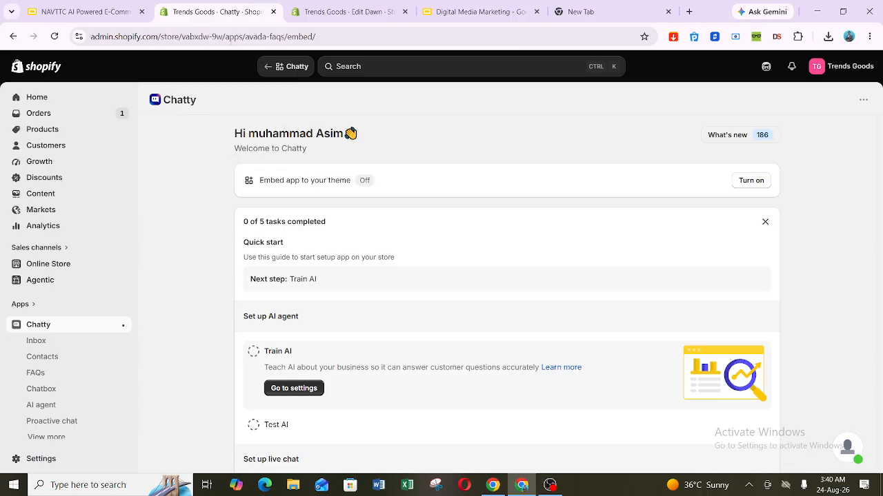
pyautogui.click(49, 460)
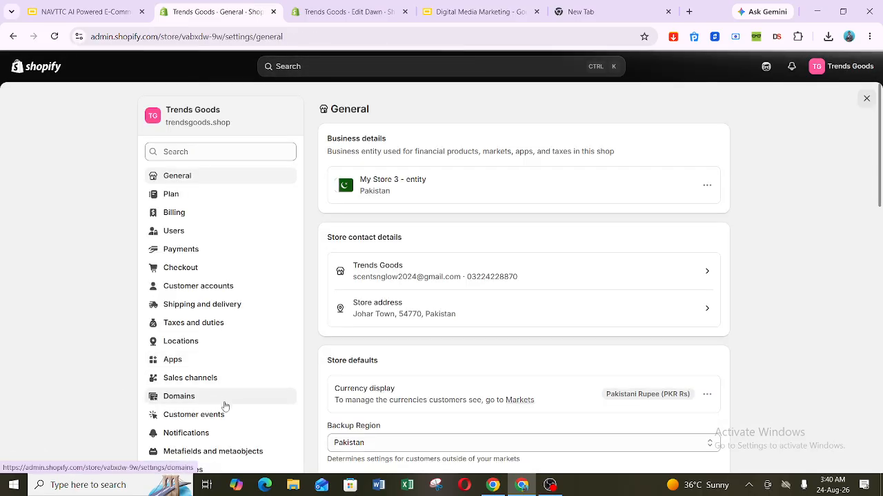
pyautogui.click(223, 406)
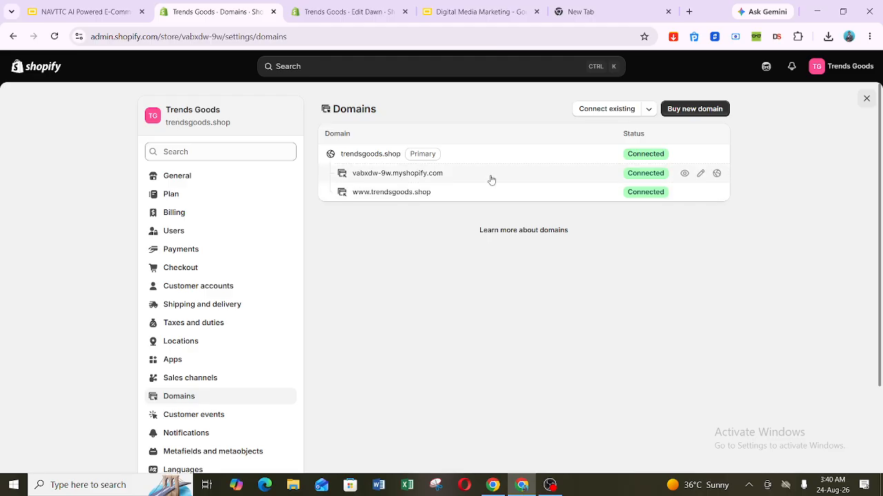
pyautogui.click(429, 173)
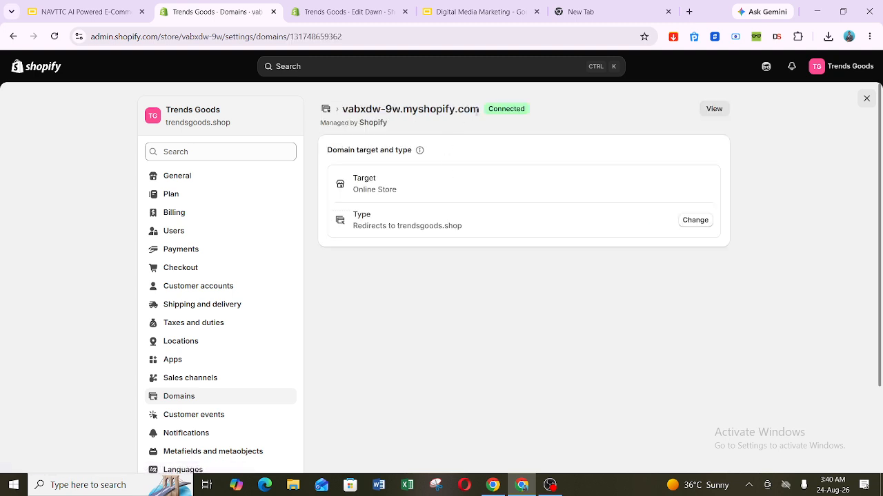
pyautogui.moveTo(479, 109); pyautogui.dragTo(343, 109)
pyautogui.hotkey('ctrl', 'c')
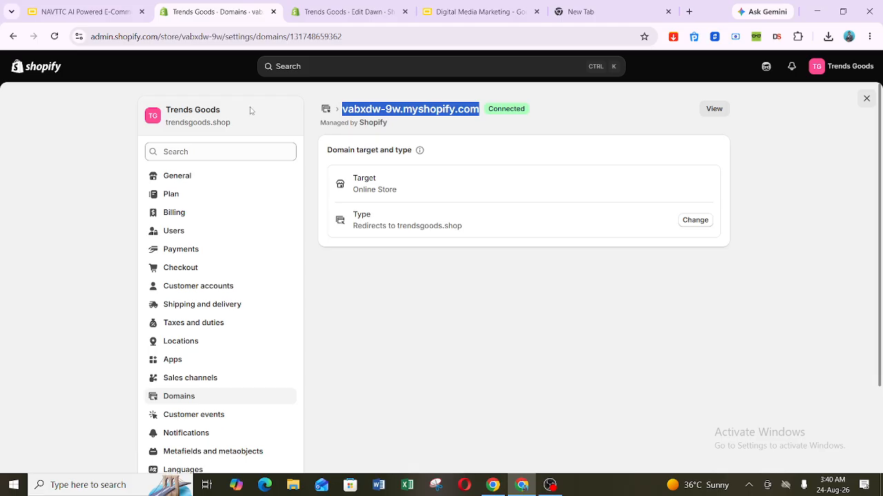
pyautogui.click(175, 397)
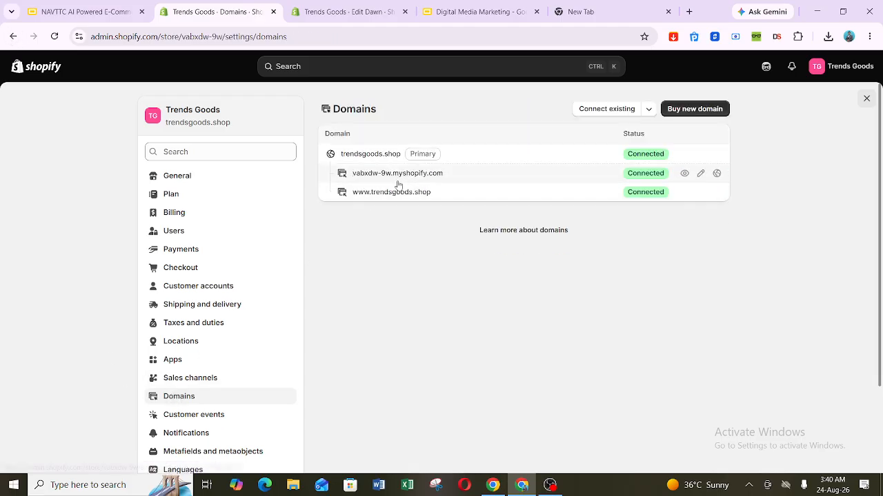
# Return to the dev dashboard's access request and enter vabxdw-9w.myshopify.com as the store URL.
pyautogui.click(503, 486)
pyautogui.click(476, 168)
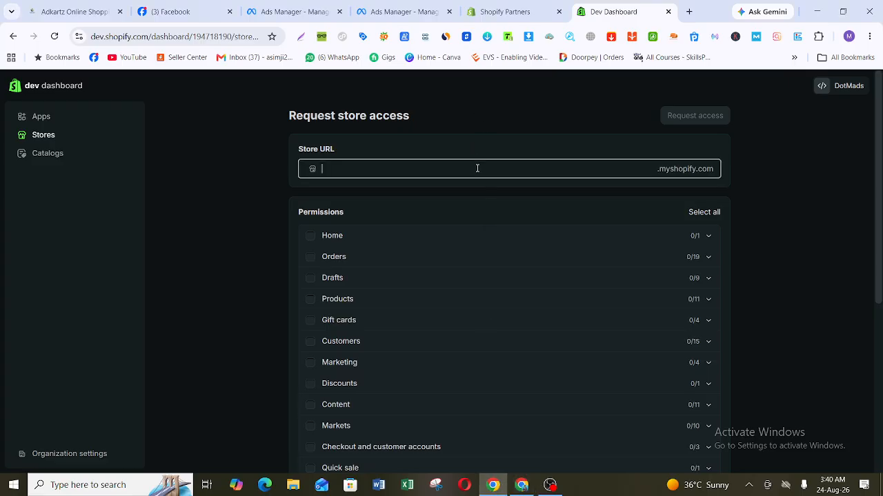
pyautogui.hotkey('ctrl', 'v')
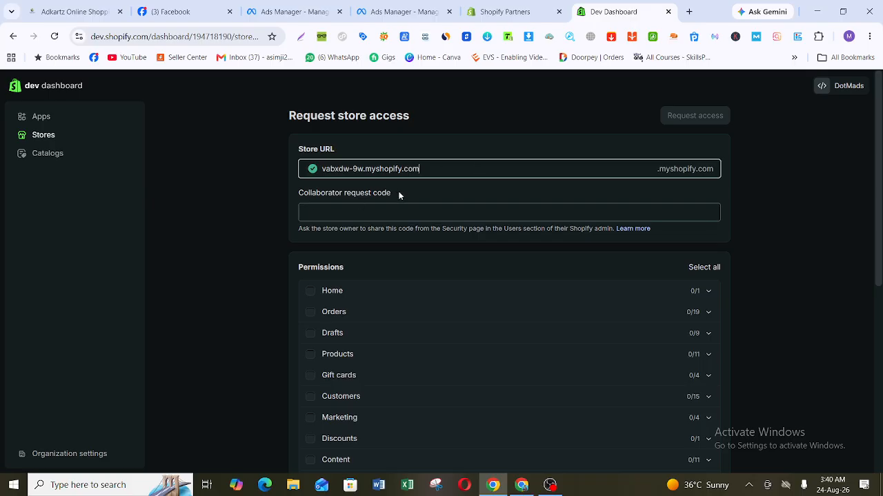
# Switch back to the Trends Goods admin and copy the collaborator request code from the Users security settings.
pyautogui.click(521, 485)
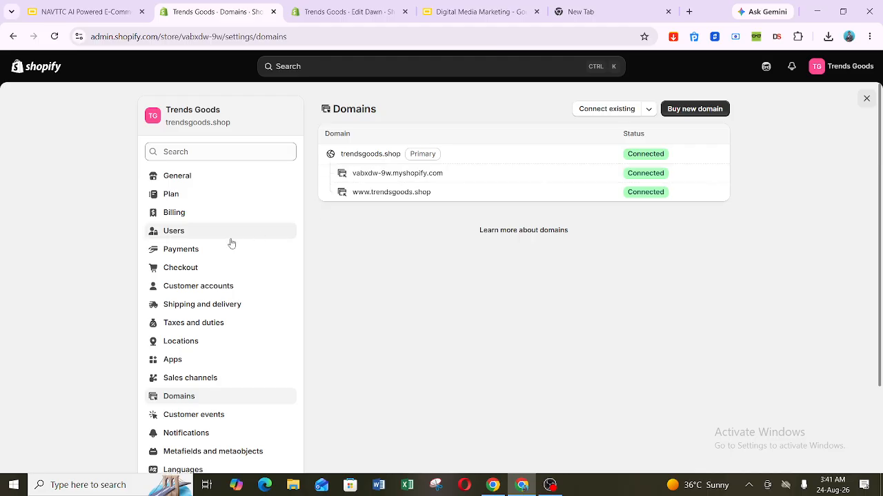
pyautogui.click(208, 237)
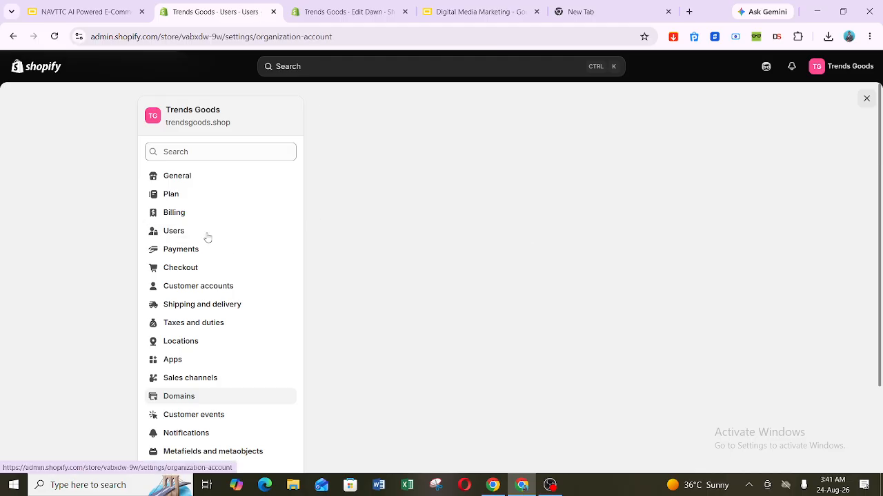
pyautogui.click(199, 270)
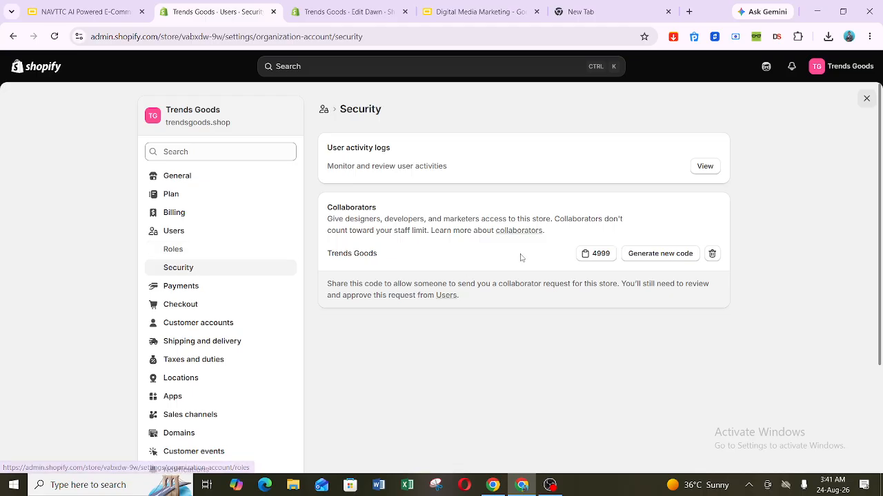
pyautogui.click(604, 260)
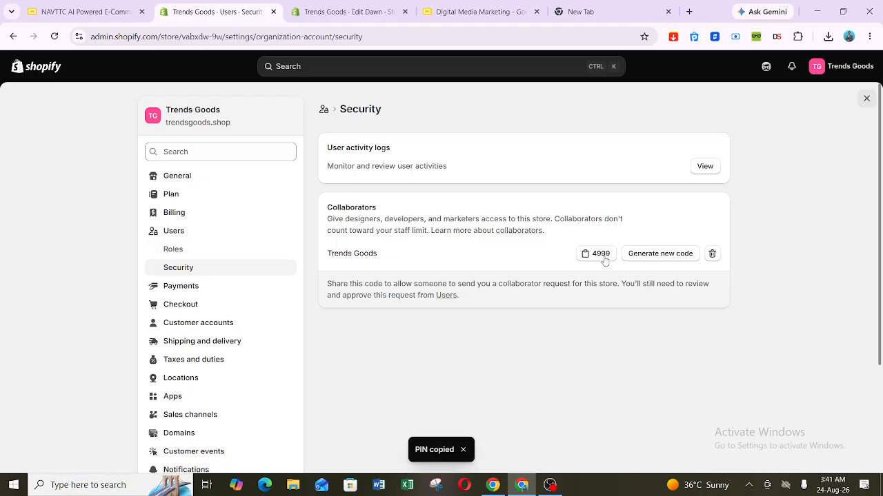
# Return to the dev dashboard's access request and paste the collaborator request code.
pyautogui.click(494, 487)
pyautogui.click(508, 205)
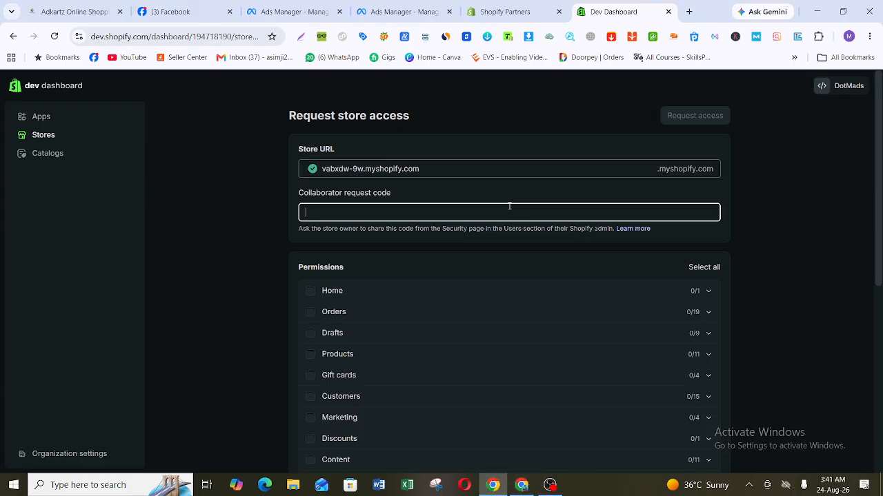
pyautogui.hotkey('ctrl', 'v')
pyautogui.click(618, 100)
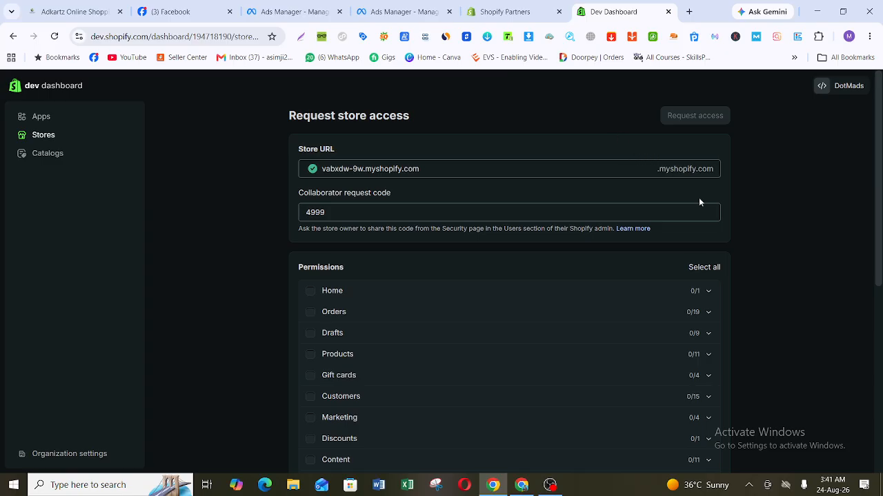
# Try limiting the requested permissions to Marketing only, after selecting and clearing the full permission list.
pyautogui.moveTo(878, 187); pyautogui.dragTo(879, 237)
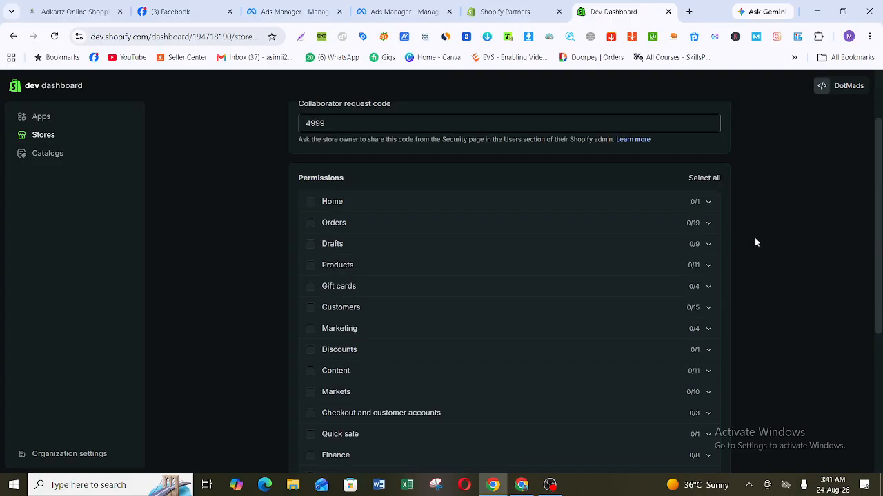
pyautogui.click(704, 182)
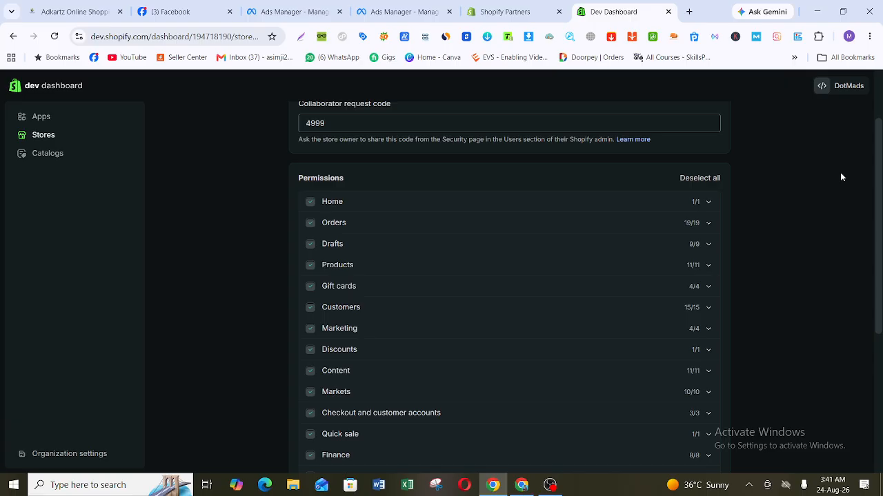
pyautogui.moveTo(879, 184); pyautogui.dragTo(880, 229)
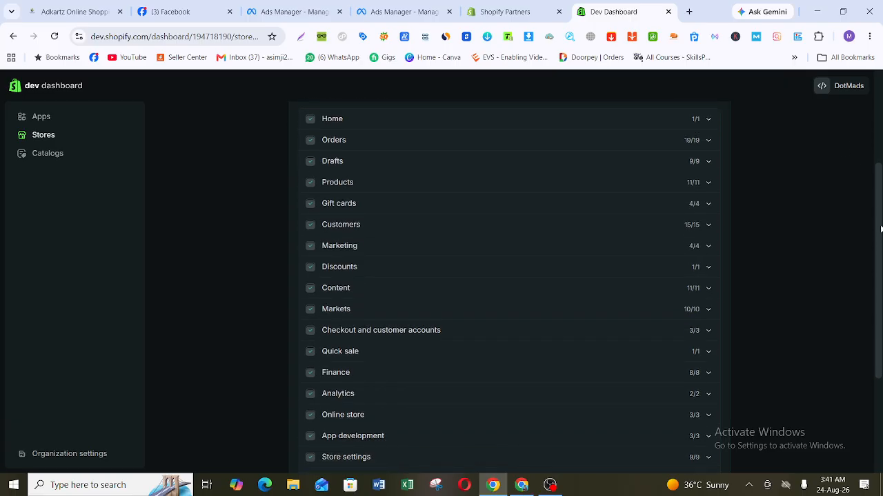
pyautogui.scroll(2, 702, 208)
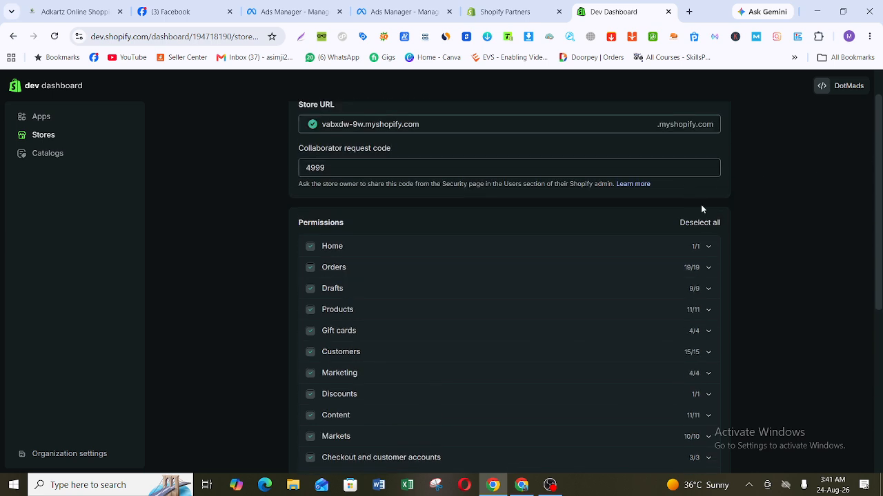
pyautogui.click(692, 224)
pyautogui.scroll(-2, 289, 335)
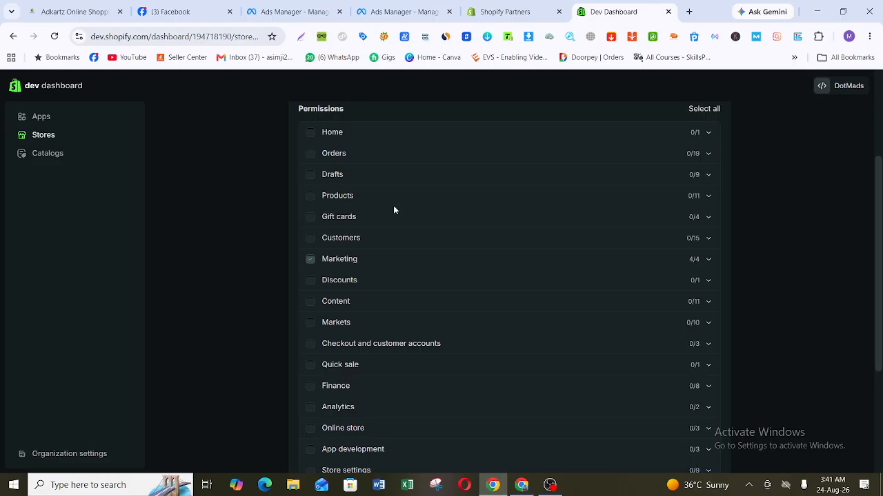
# Select all permissions for the store, review the list and submit the access request.
pyautogui.click(714, 109)
pyautogui.scroll(1, 880, 223)
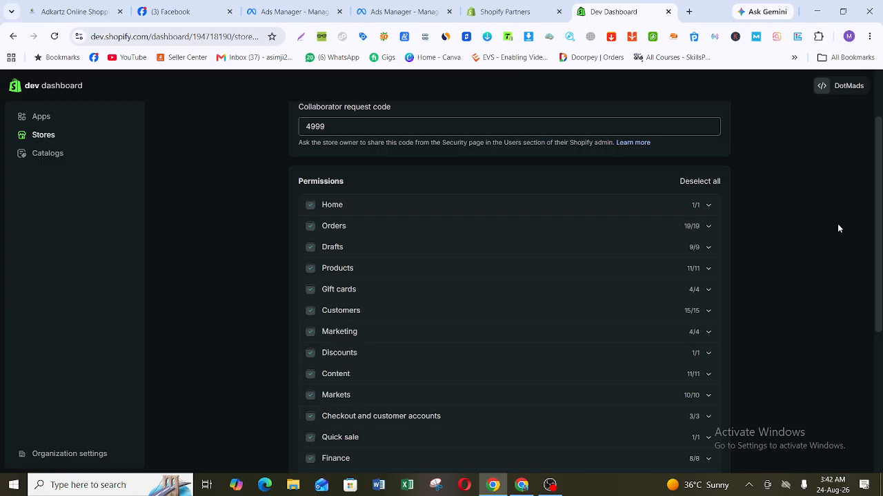
pyautogui.scroll(-3, 858, 193)
pyautogui.scroll(-1, 881, 351)
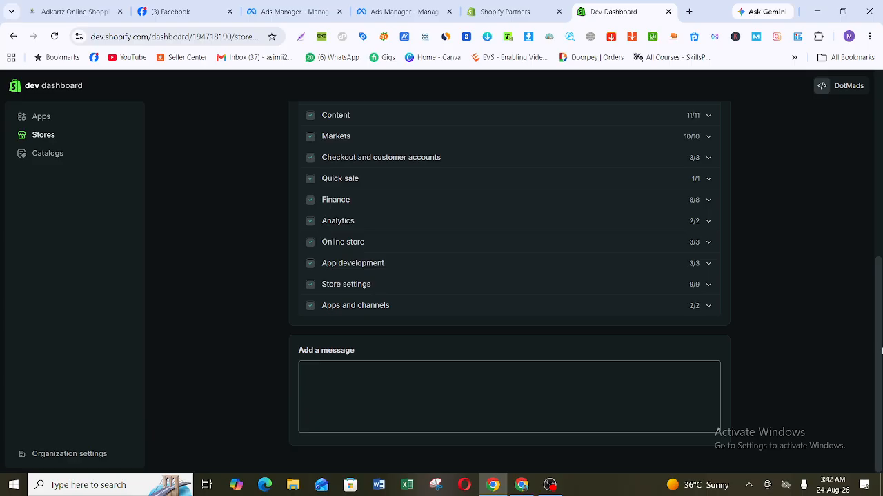
pyautogui.scroll(3, 881, 352)
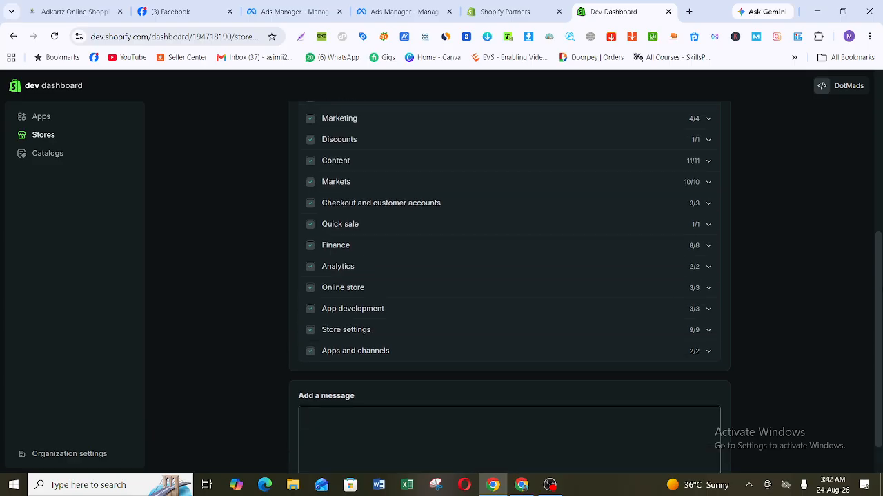
pyautogui.moveTo(881, 225); pyautogui.dragTo(880, 226)
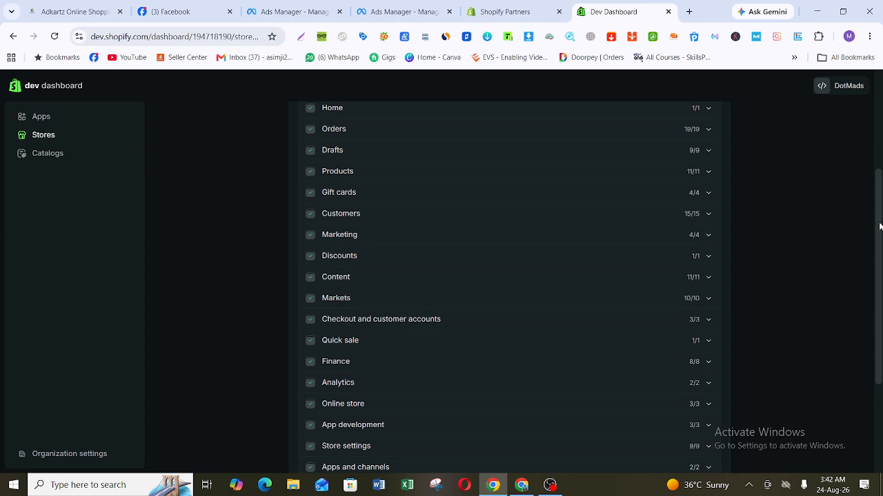
pyautogui.moveTo(880, 226); pyautogui.dragTo(881, 267)
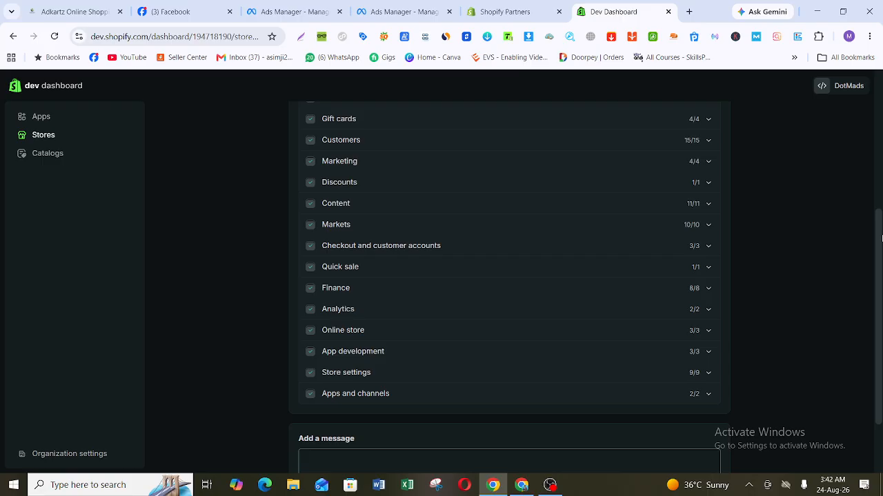
pyautogui.scroll(4, 881, 238)
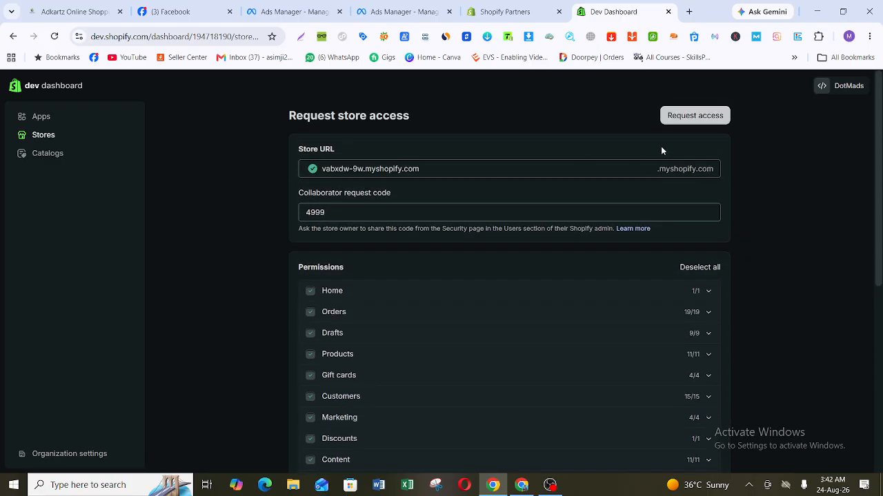
pyautogui.click(692, 117)
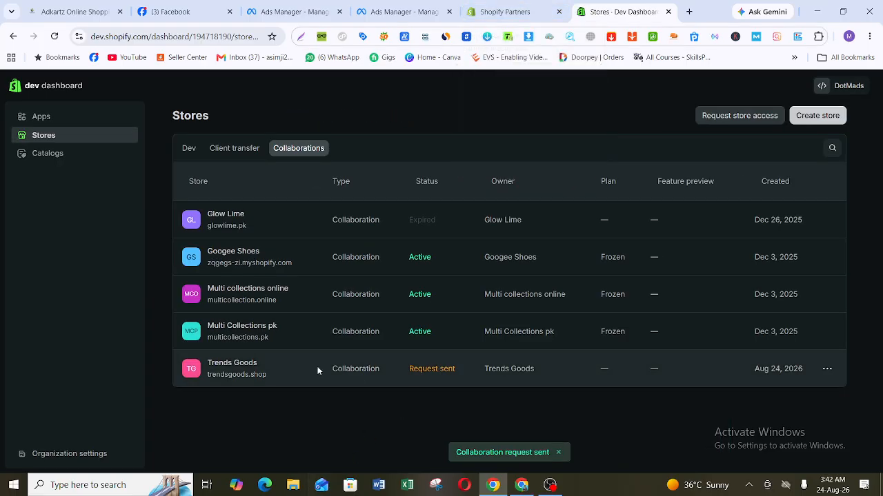
# Switch to the Trends Goods admin and open the pending DotMads Collaborator request among the store's users.
pyautogui.click(499, 5)
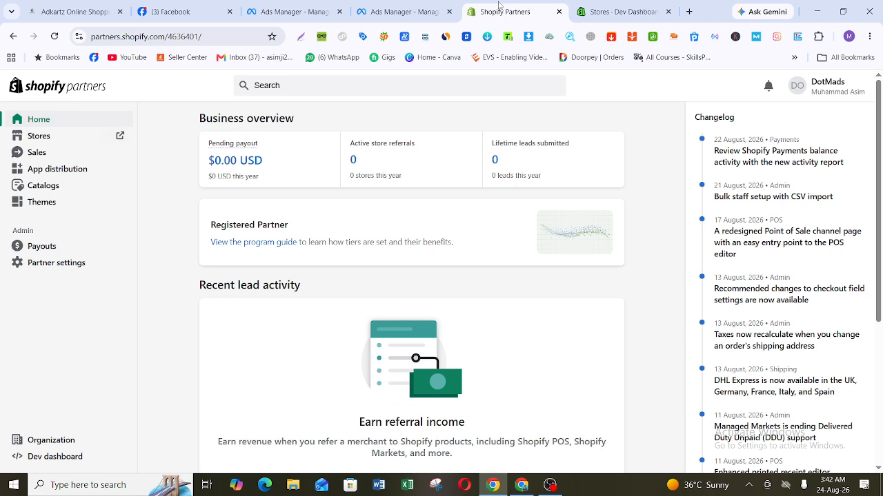
pyautogui.click(521, 485)
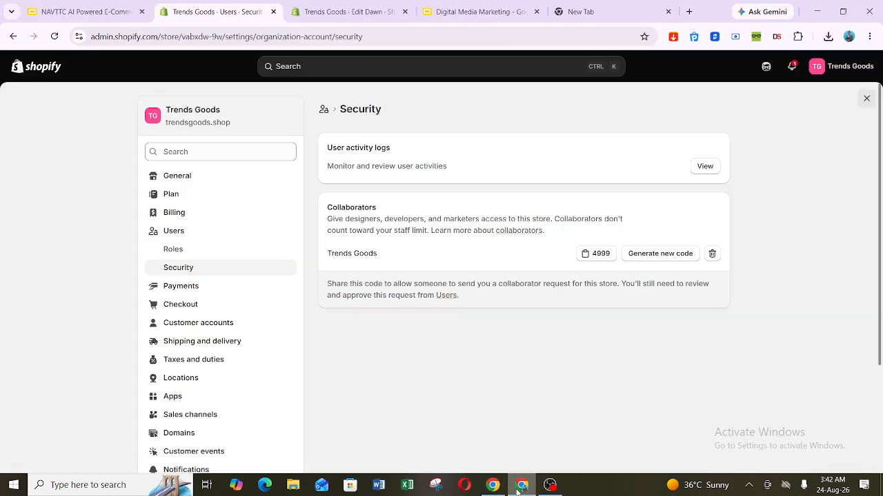
pyautogui.click(224, 239)
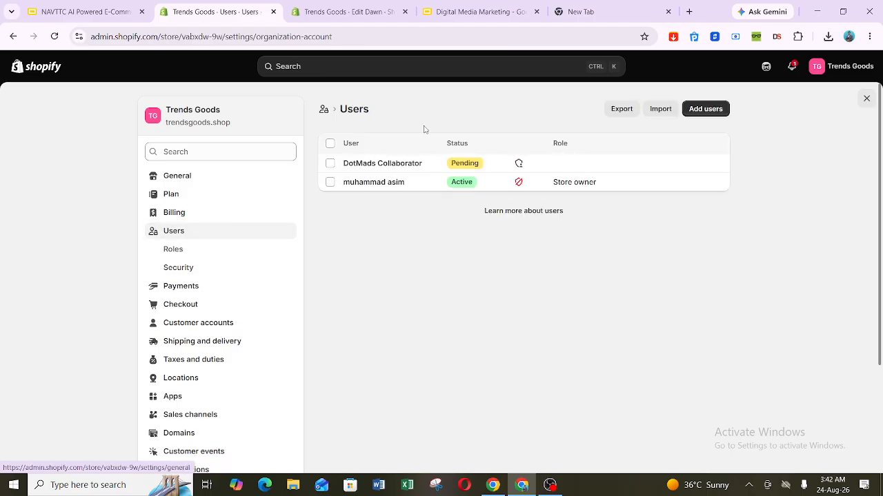
pyautogui.click(421, 168)
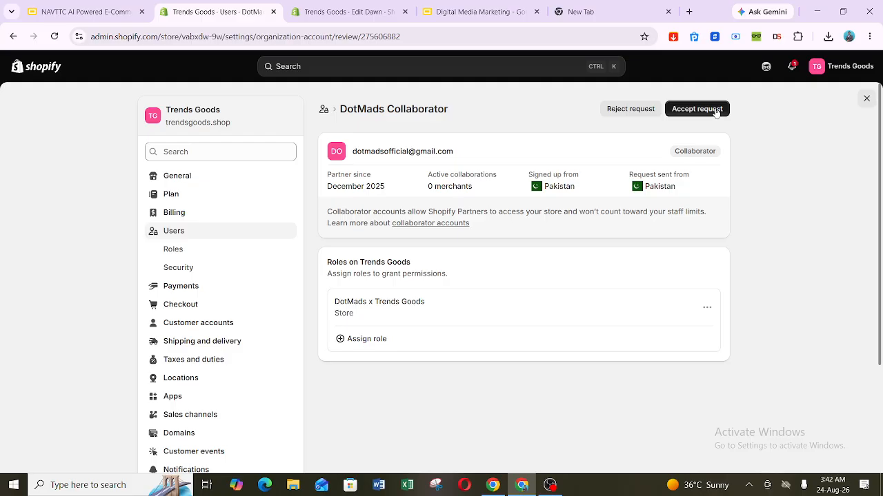
# Accept the DotMads collaborator request and verify with the store owner's Google account.
pyautogui.click(716, 113)
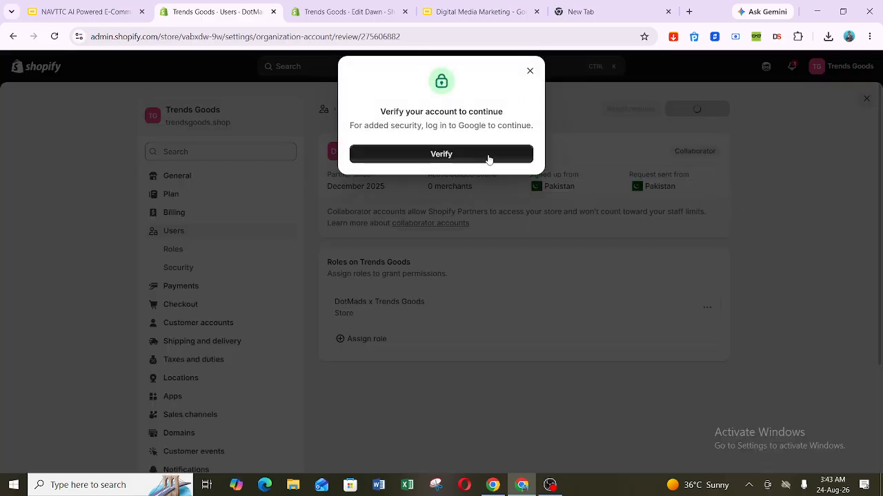
pyautogui.click(488, 159)
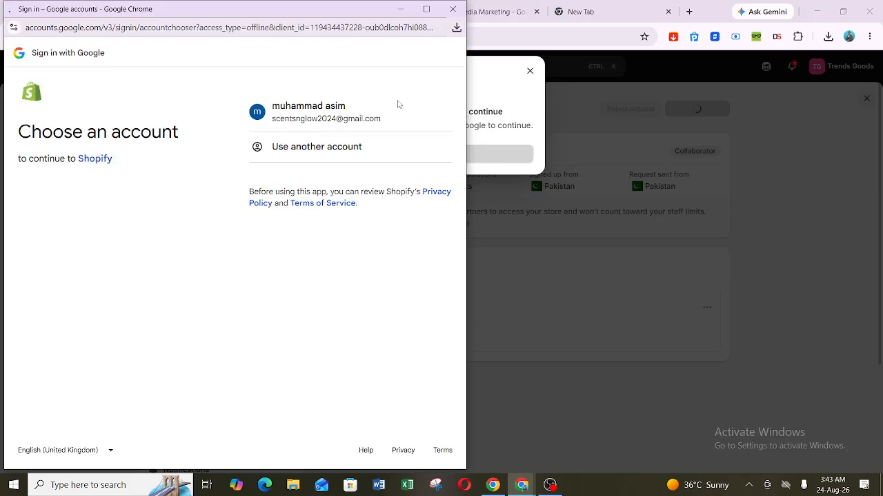
pyautogui.click(342, 112)
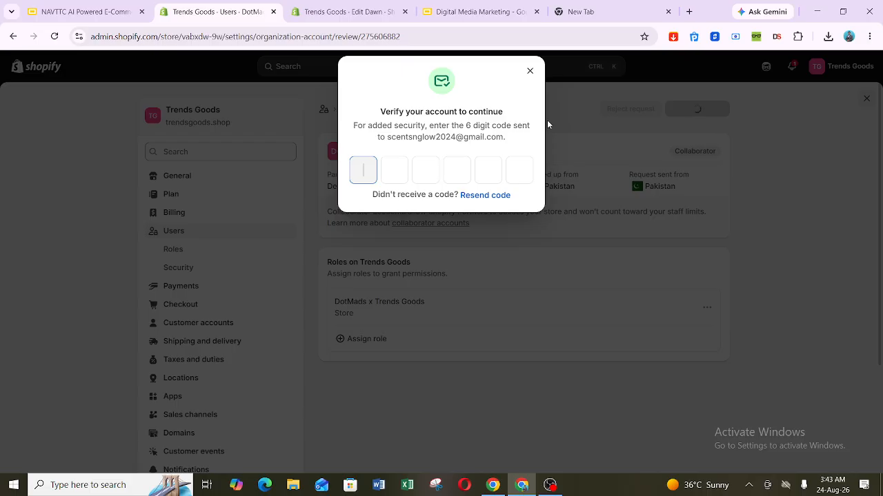
# Open Gmail in the blank browser tab and switch to the inbox of the account that received the verification code.
pyautogui.click(607, 16)
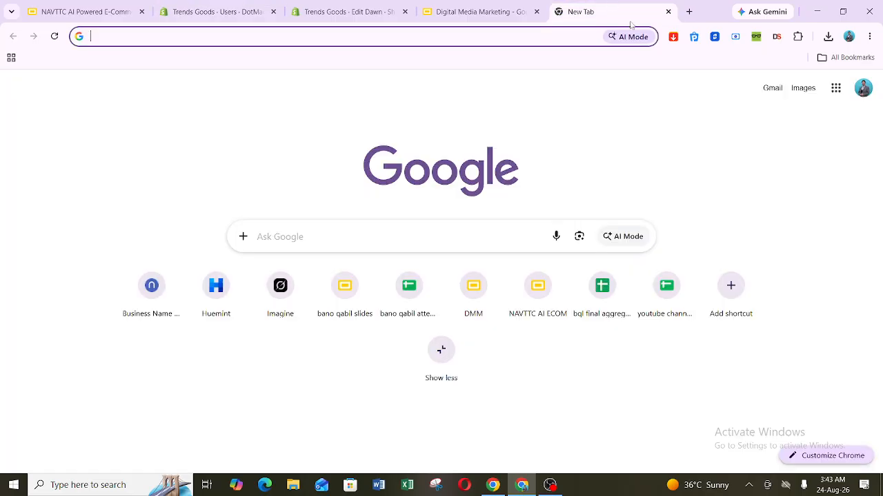
pyautogui.click(767, 89)
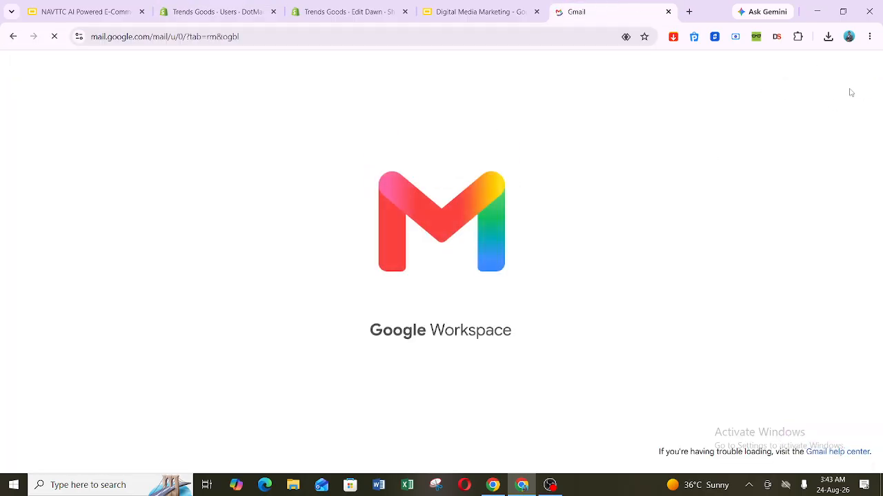
pyautogui.click(862, 69)
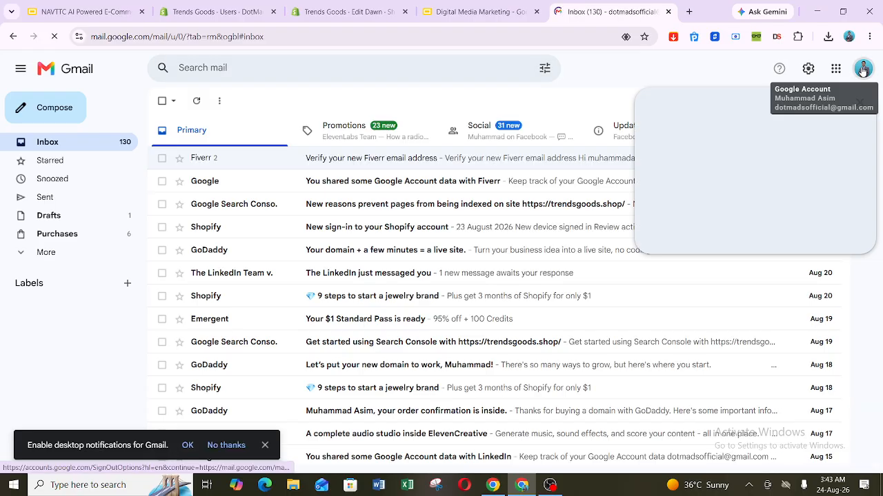
pyautogui.click(757, 272)
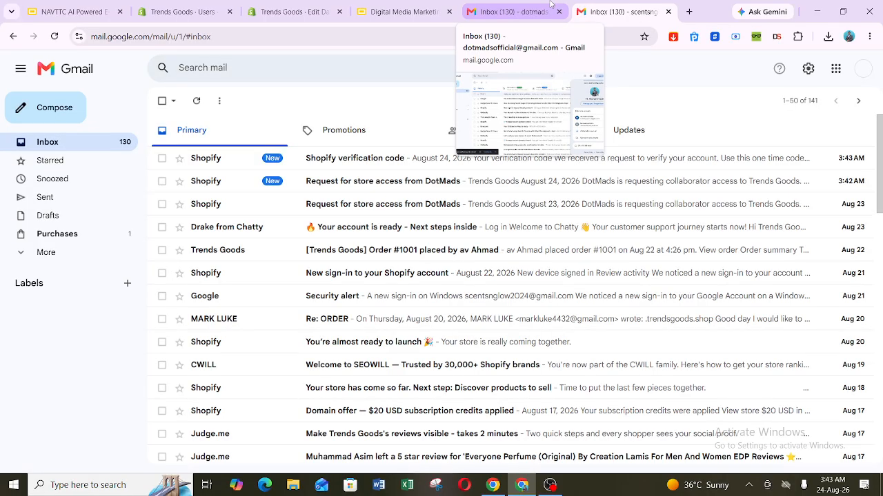
# Open the Shopify verification code email and copy the one-time code.
pyautogui.click(390, 158)
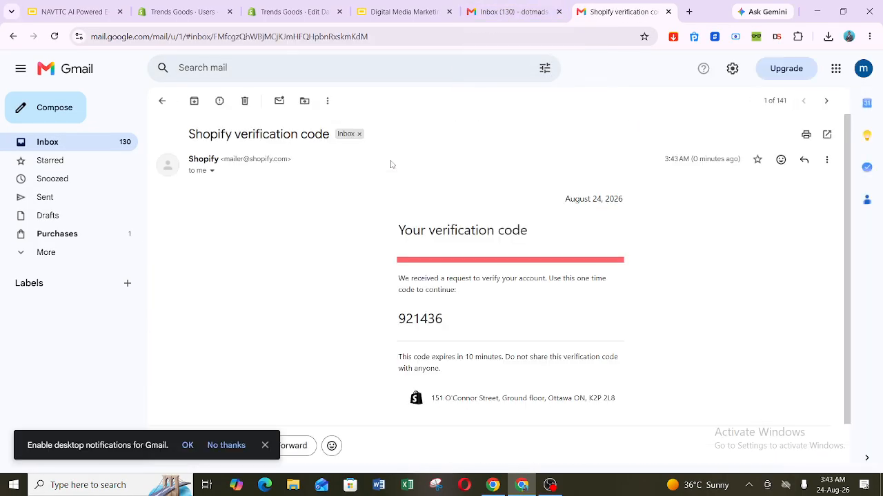
pyautogui.moveTo(446, 319); pyautogui.dragTo(400, 319)
pyautogui.hotkey('ctrl', 'c')
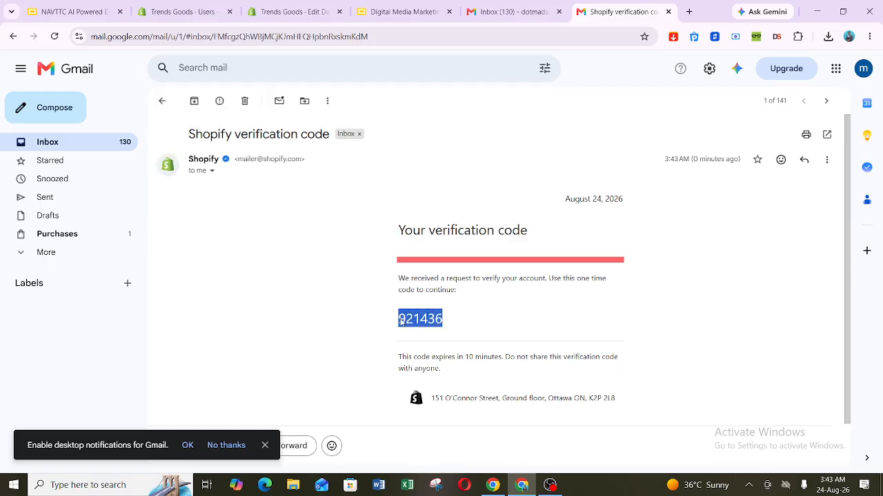
# Return to the Trends Goods users page and paste the verification code to approve the collaborator.
pyautogui.click(324, 12)
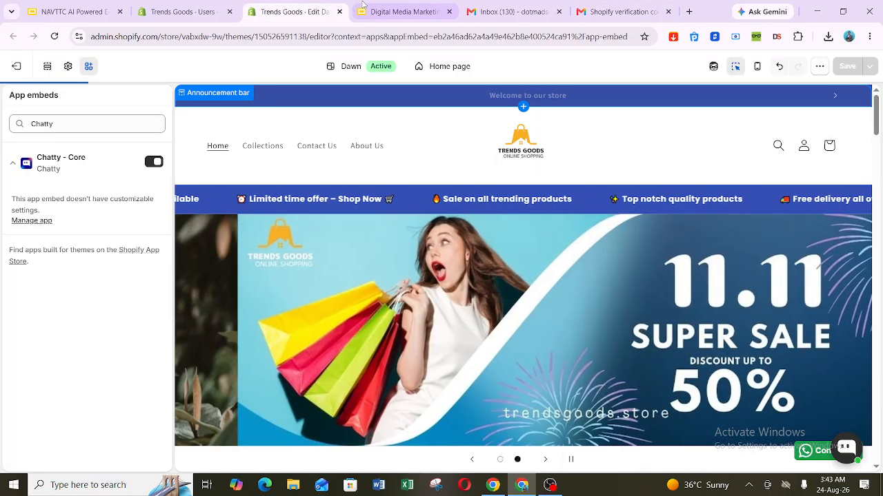
pyautogui.click(363, 4)
pyautogui.click(238, 3)
pyautogui.hotkey('ctrl', 'v')
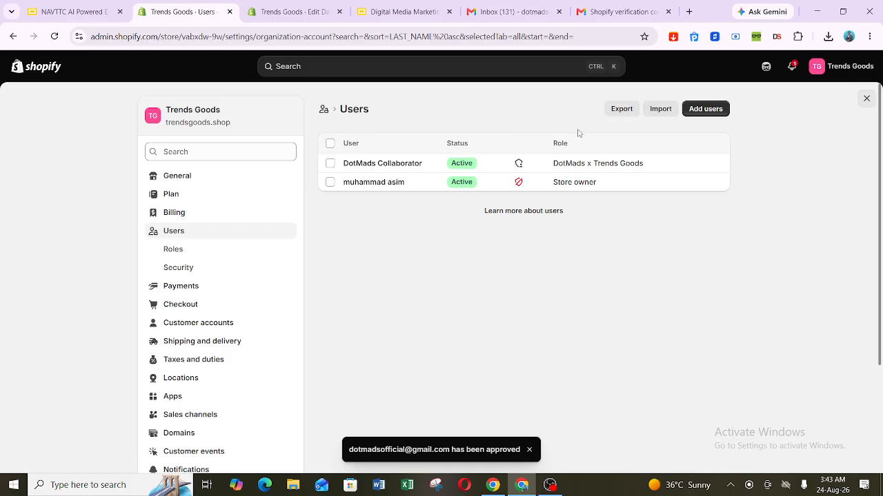
# Open the DotMads Collaborator's details from the store's users list and expand the Home permissions in the permission summary.
pyautogui.click(219, 252)
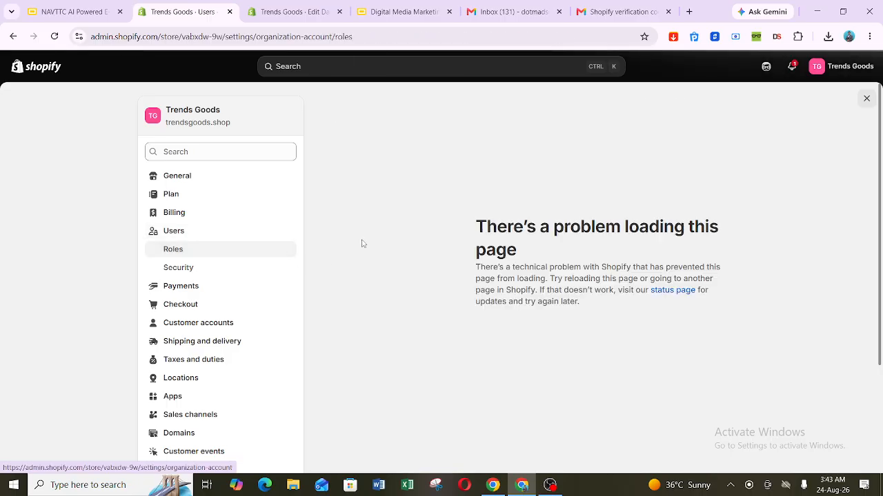
pyautogui.click(216, 233)
pyautogui.click(330, 163)
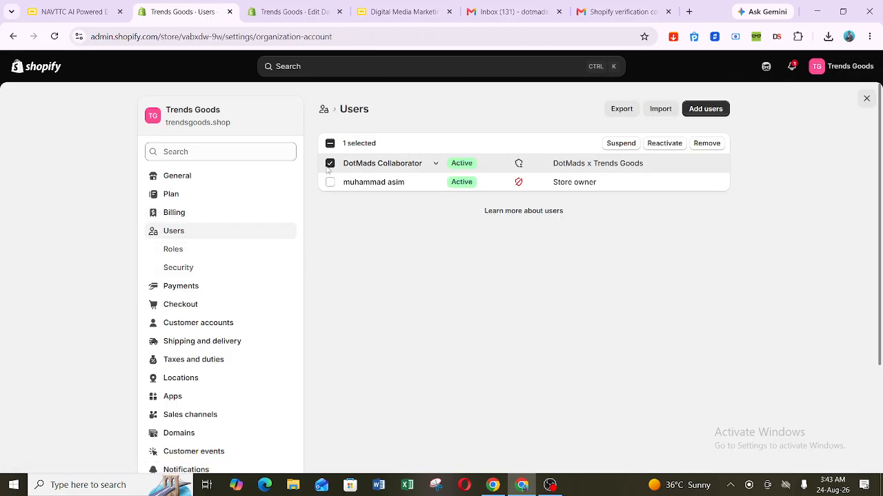
pyautogui.click(436, 164)
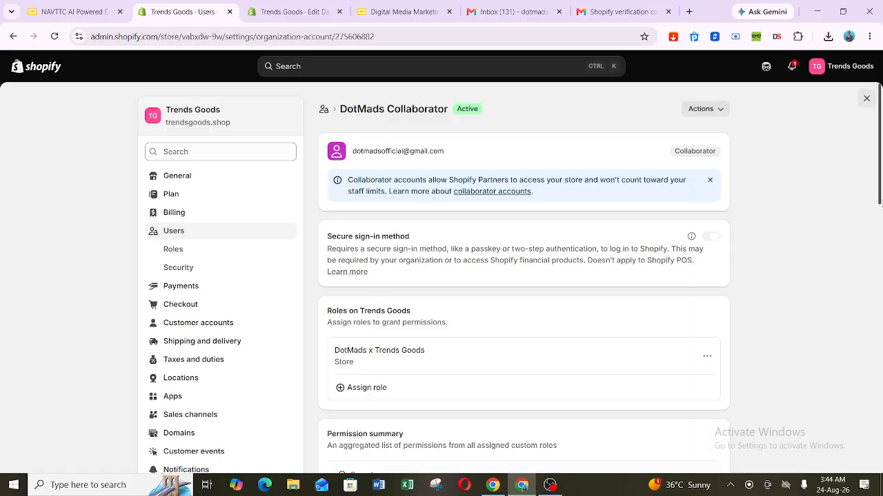
pyautogui.moveTo(880, 201); pyautogui.dragTo(881, 290)
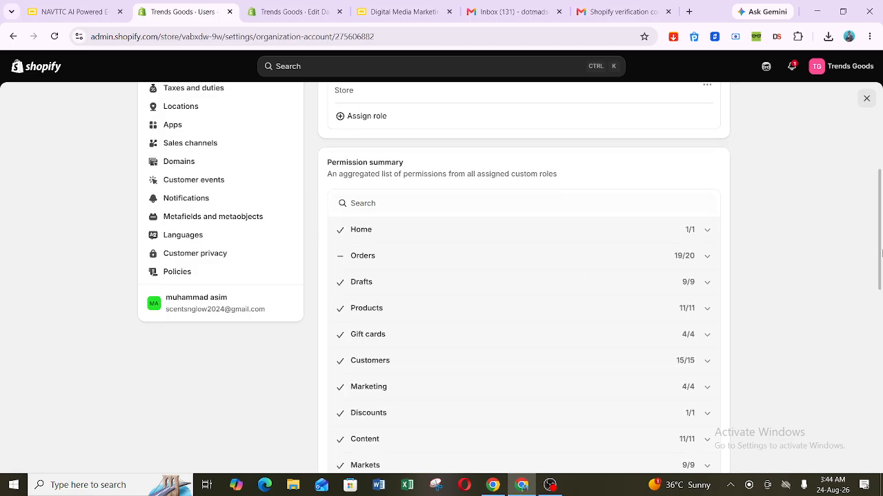
pyautogui.moveTo(880, 259)
pyautogui.mouseDown()
pyautogui.moveTo(880, 443)
pyautogui.moveTo(880, 243)
pyautogui.mouseUp()
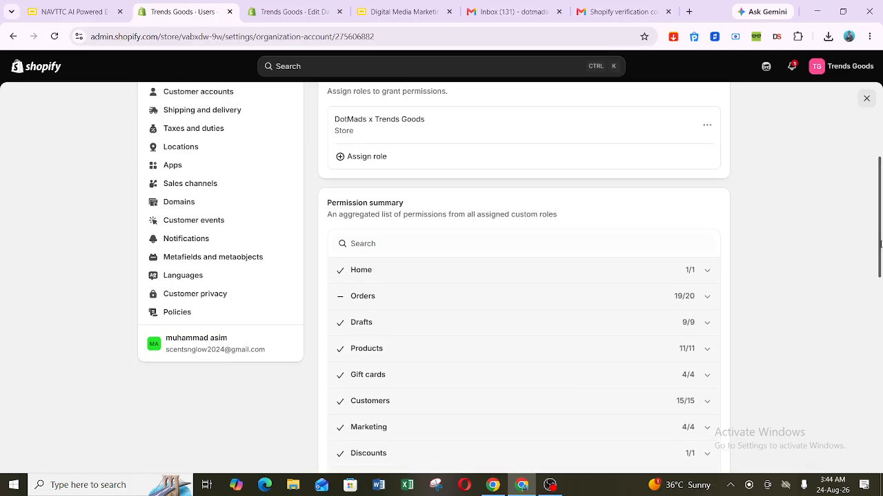
pyautogui.click(708, 271)
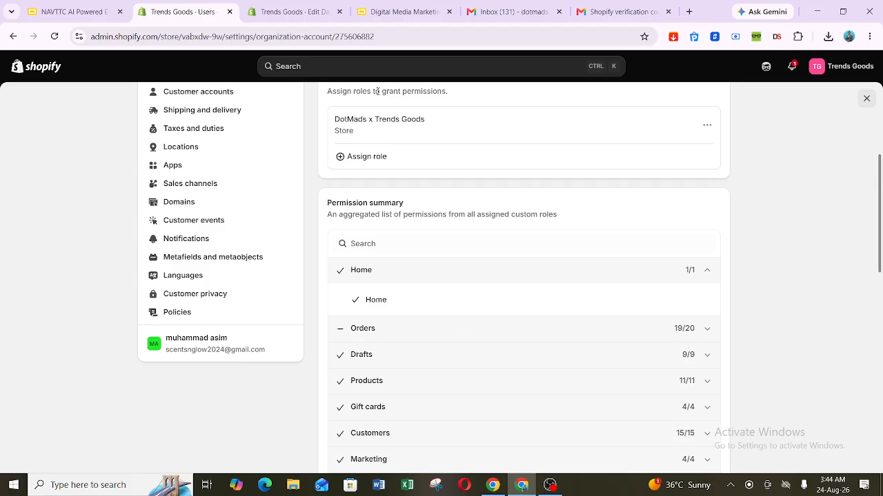
# Assign the Customer support role to the DotMads Collaborator, save the change and review the assigned roles and permissions.
pyautogui.click(374, 158)
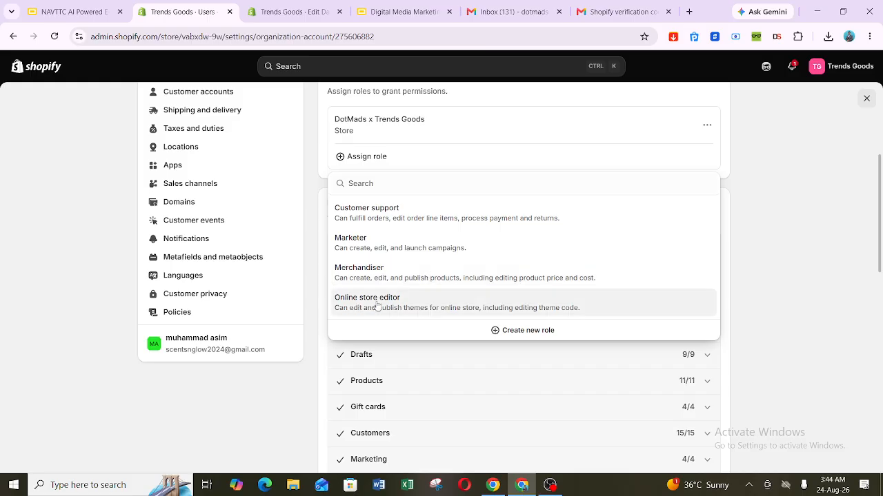
pyautogui.click(450, 218)
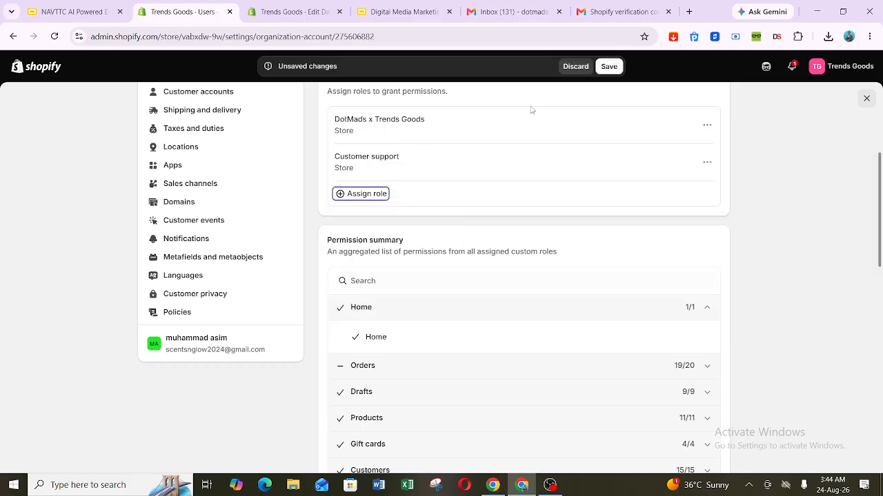
pyautogui.click(608, 67)
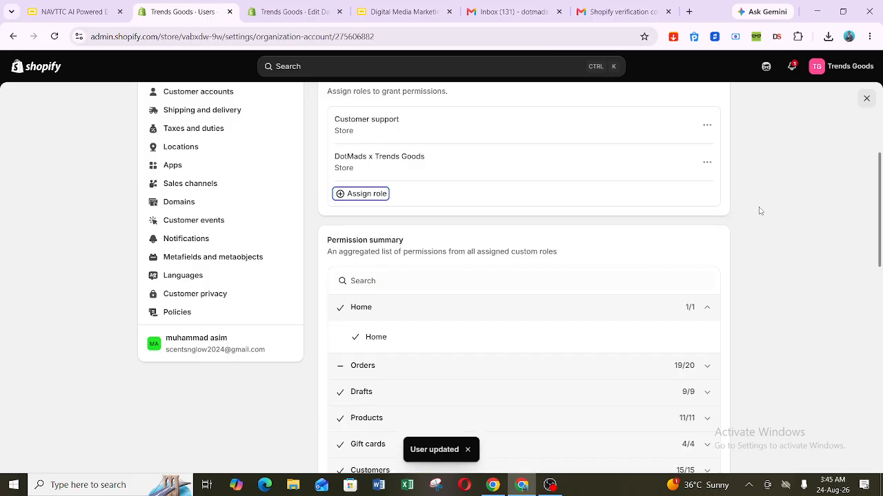
pyautogui.scroll(2, 880, 220)
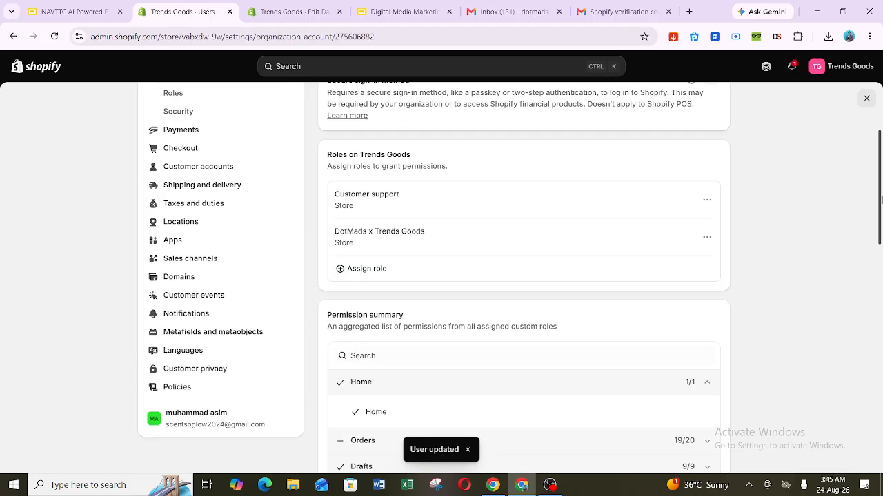
pyautogui.scroll(2, 880, 199)
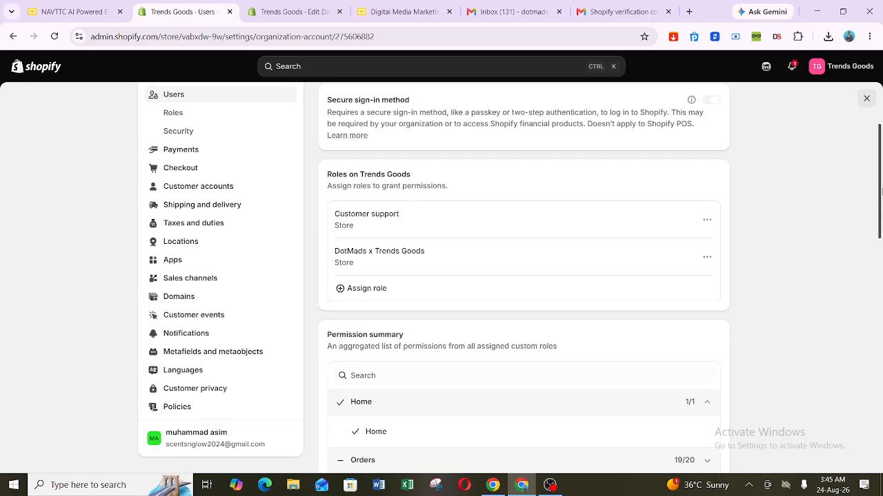
pyautogui.moveTo(880, 172); pyautogui.dragTo(881, 301)
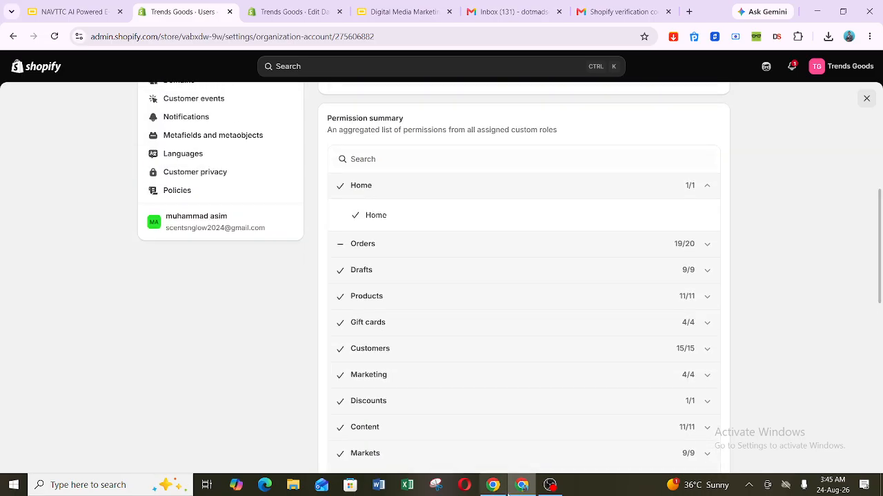
# Switch to the DotMads partner browser window, refresh the dev dashboard's collaborations list and open the Trends Goods store.
pyautogui.click(505, 491)
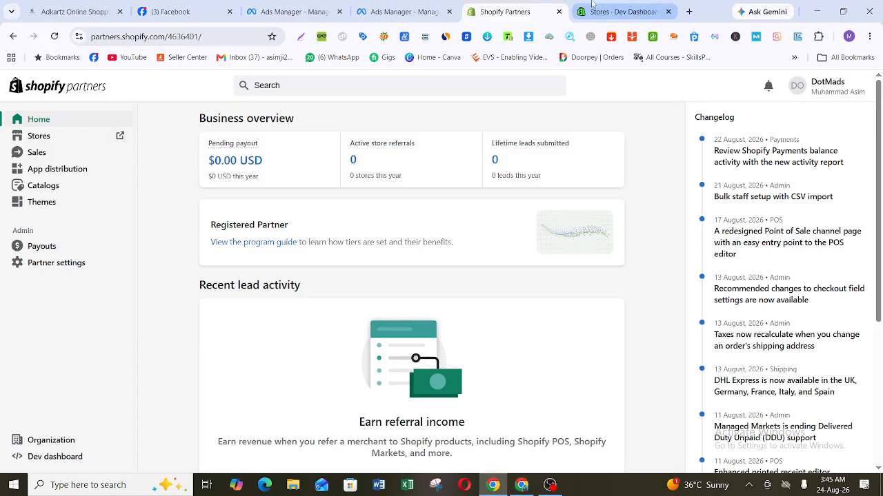
pyautogui.click(616, 12)
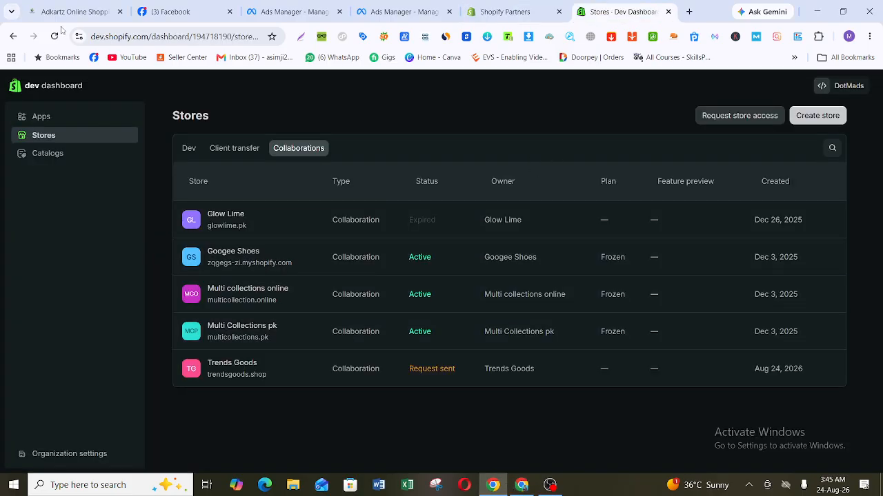
pyautogui.press('F5')
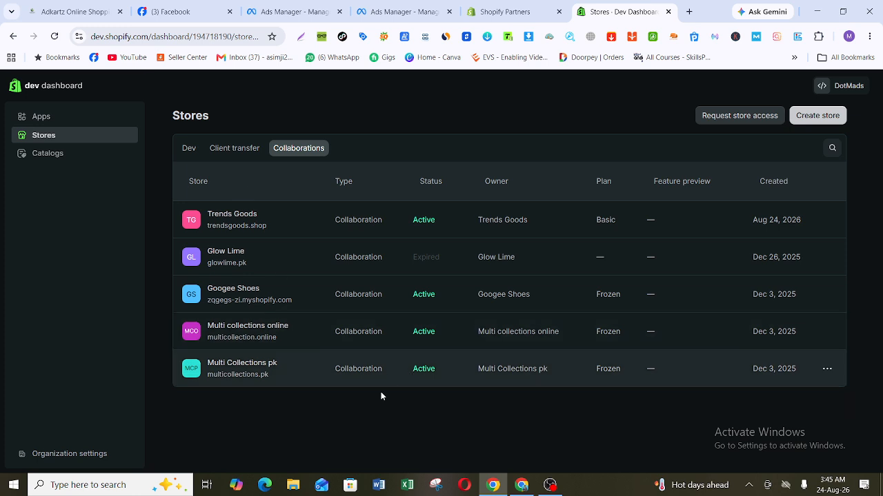
pyautogui.click(230, 219)
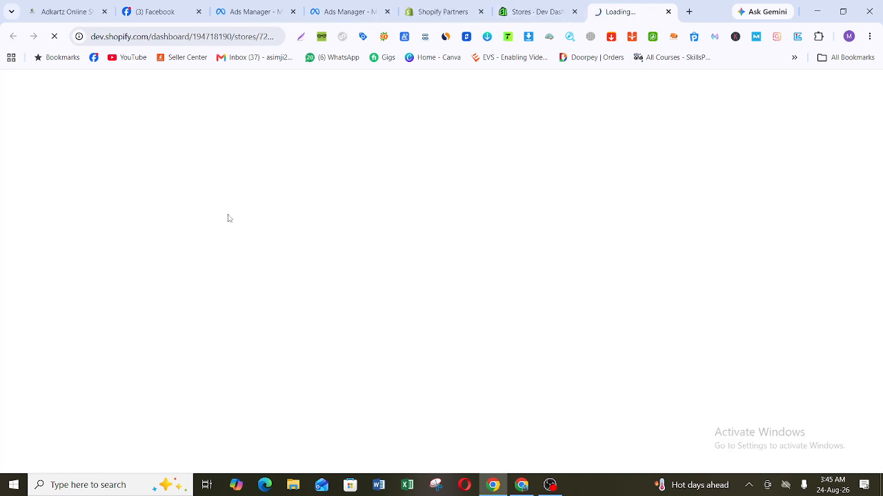
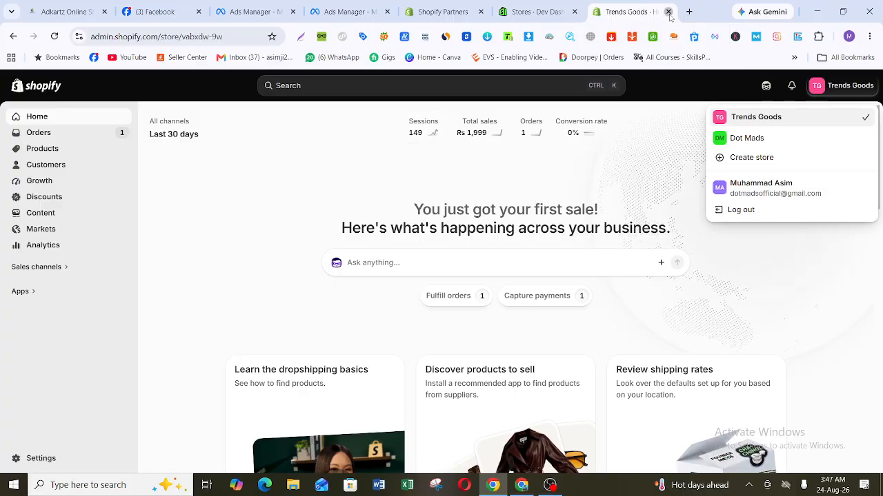
# Close the partner window's Trends Goods, dev dashboard and Shopify Partners tabs, minimise it and leave the owner's store settings.
pyautogui.click(669, 12)
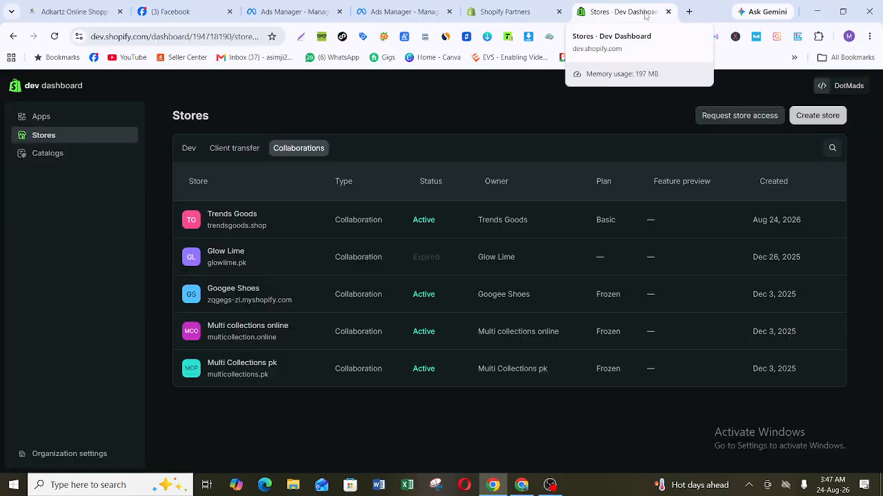
pyautogui.click(668, 11)
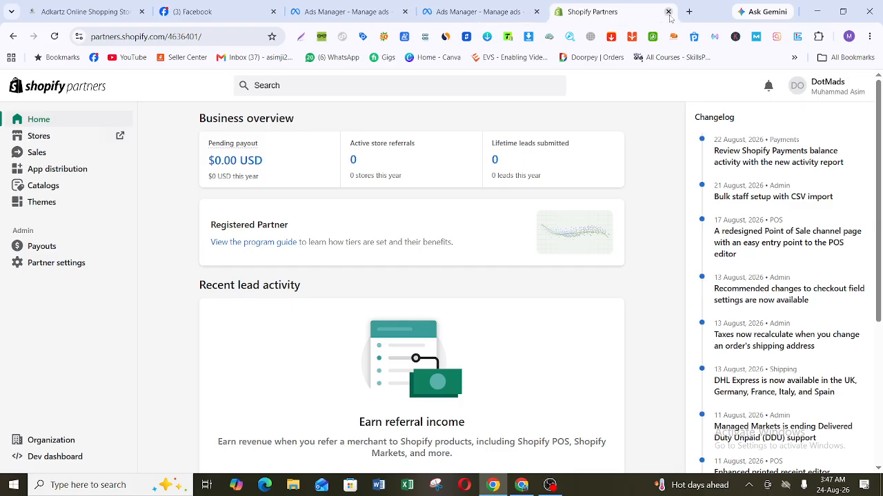
pyautogui.click(668, 12)
pyautogui.click(816, 12)
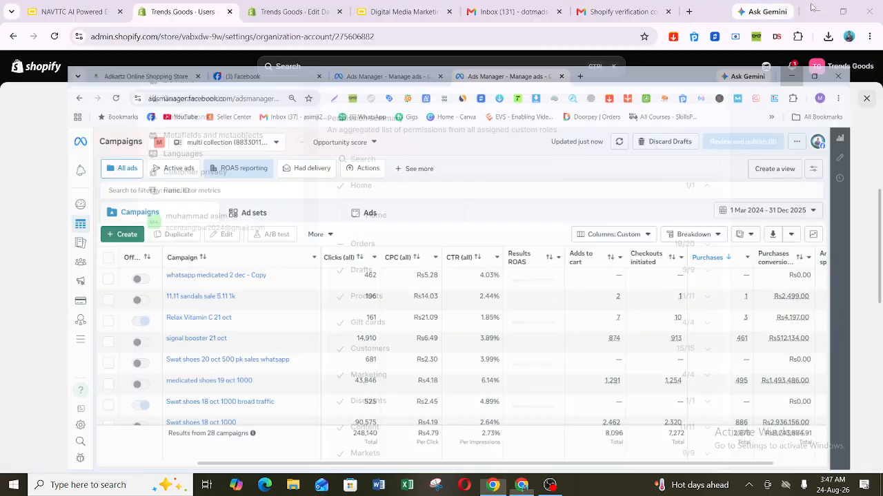
pyautogui.moveTo(881, 254); pyautogui.dragTo(872, 107)
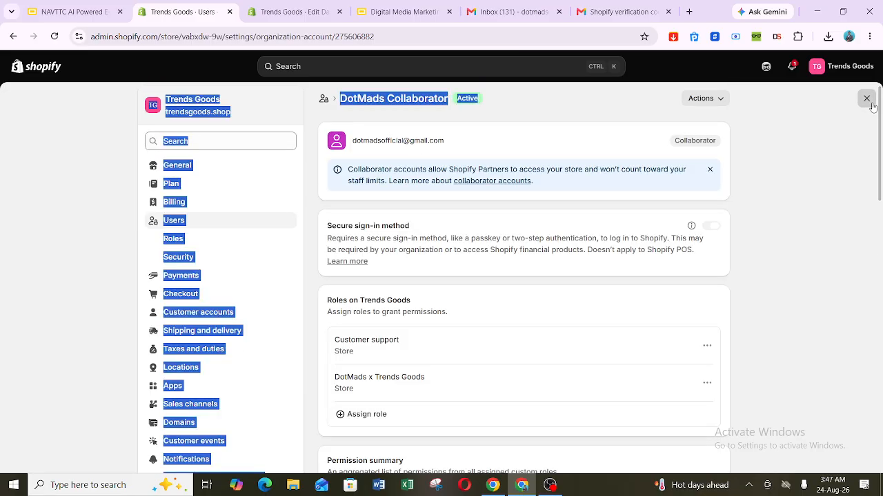
pyautogui.click(867, 99)
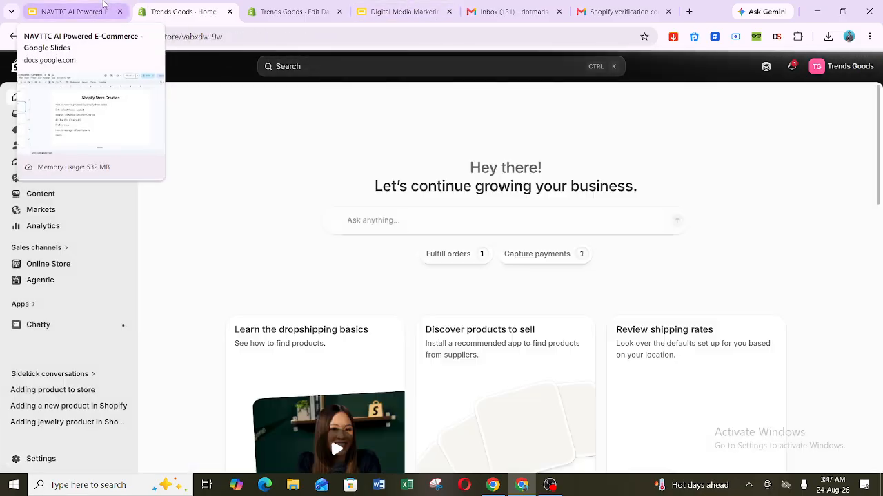
# Switch to the NAVTTC AI Powered E-Commerce slides and review the lesson topics on slides 202 to 206.
pyautogui.click(104, 5)
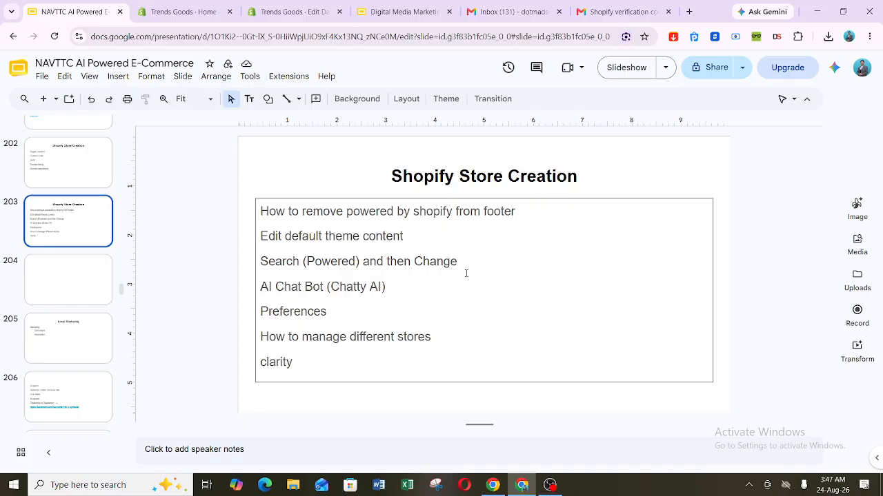
pyautogui.click(70, 163)
pyautogui.press('Down')
pyautogui.press('Down')
pyautogui.press('Down')
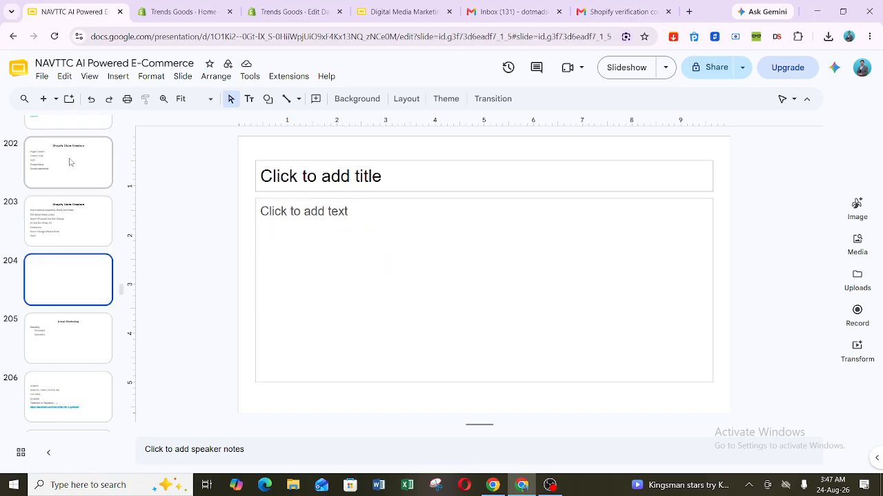
pyautogui.press('Down')
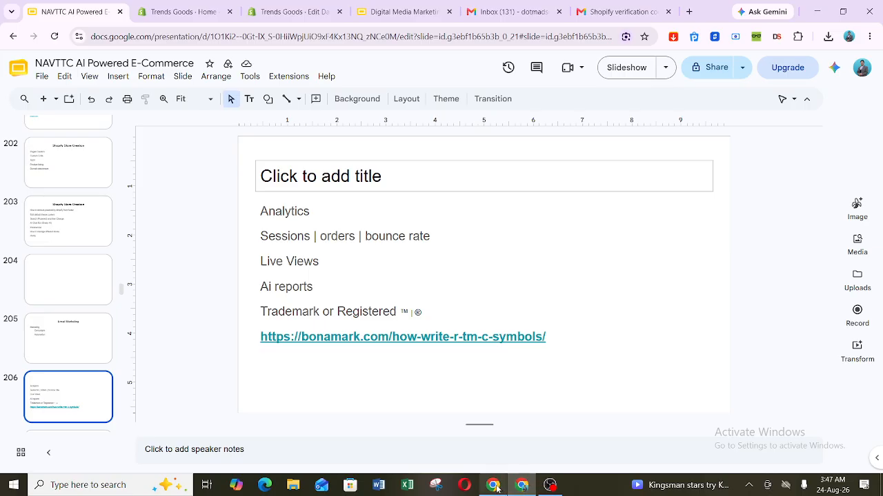
pyautogui.moveTo(523, 487)
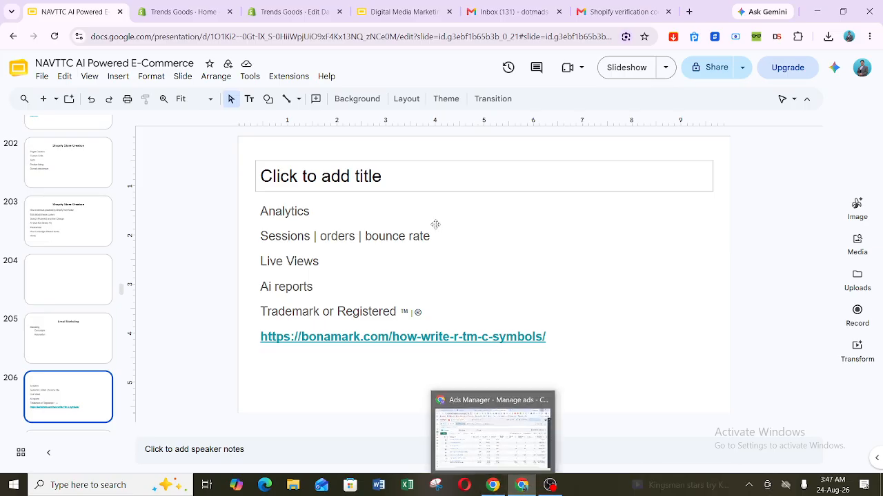
# Return to the Trends Goods admin, view the store account options and open the store's Analytics overview.
pyautogui.click(185, 9)
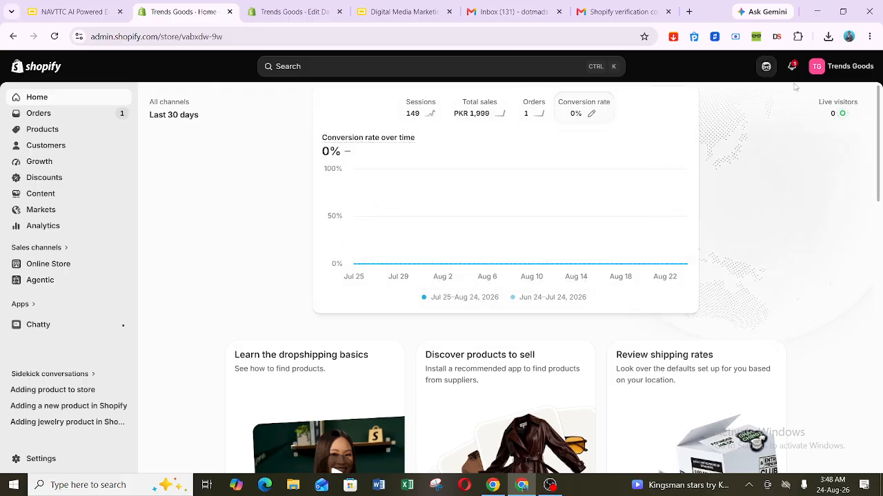
pyautogui.click(867, 71)
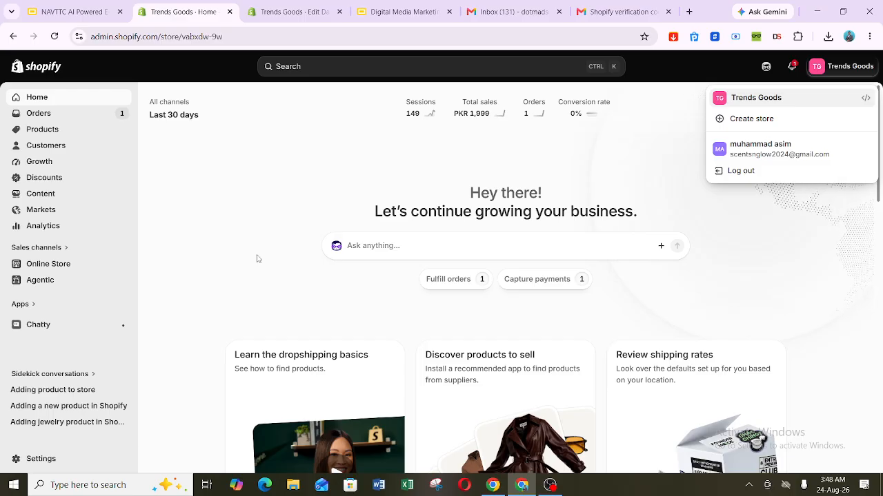
pyautogui.click(75, 230)
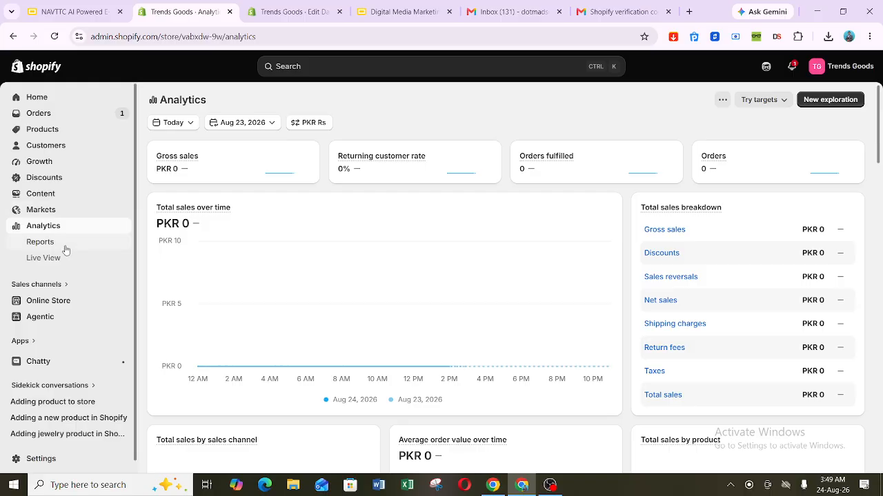
# Examine Live View's visitors, customer behavior, sessions by location and sales by product, and return to the store's home page.
pyautogui.click(64, 258)
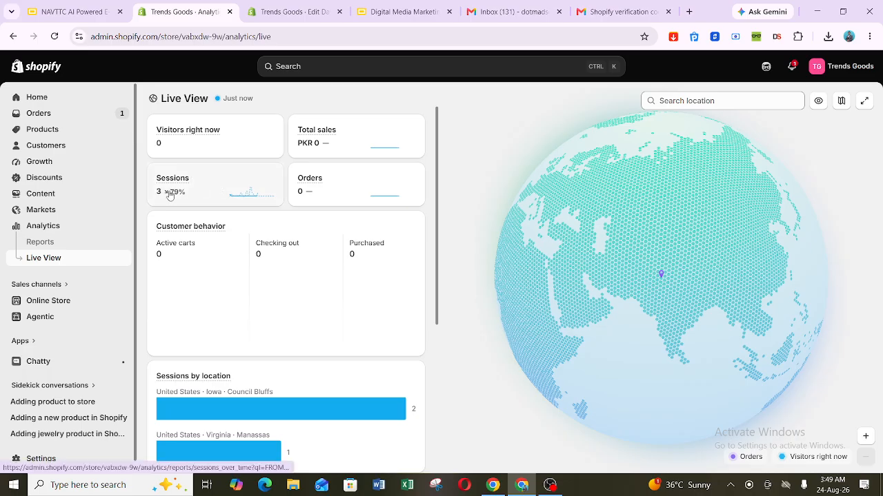
pyautogui.moveTo(161, 227)
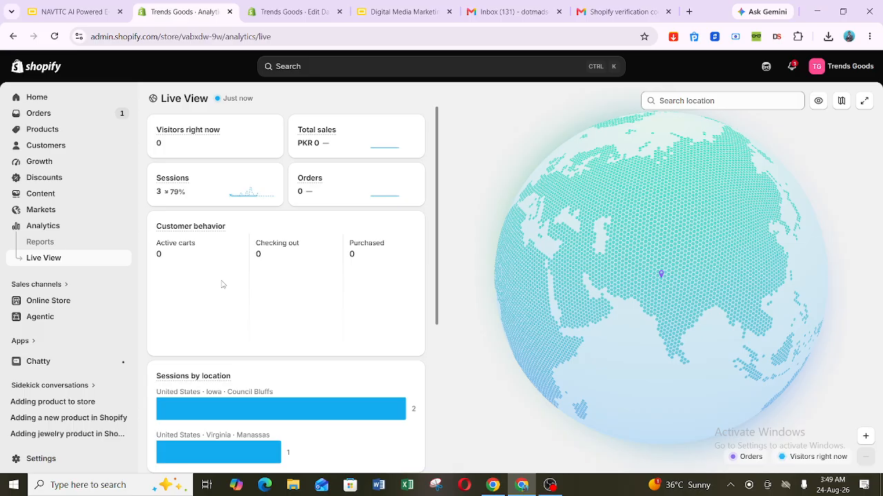
pyautogui.moveTo(438, 265); pyautogui.dragTo(442, 349)
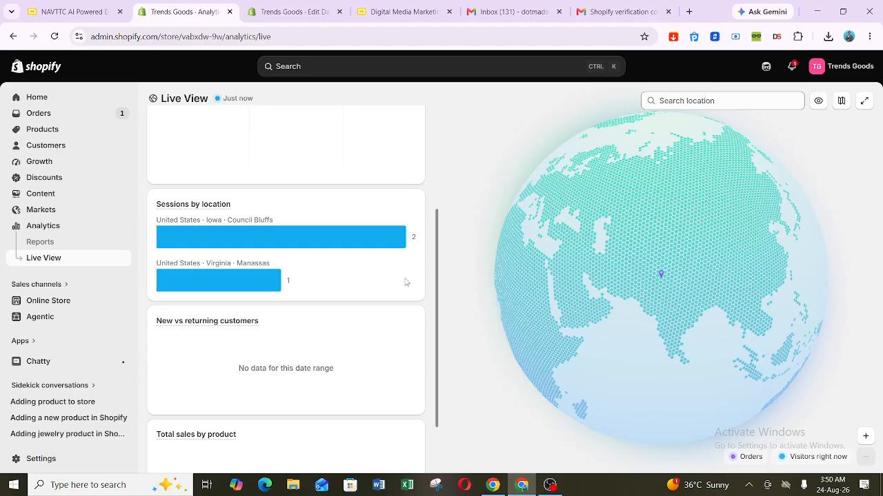
pyautogui.scroll(-1, 438, 268)
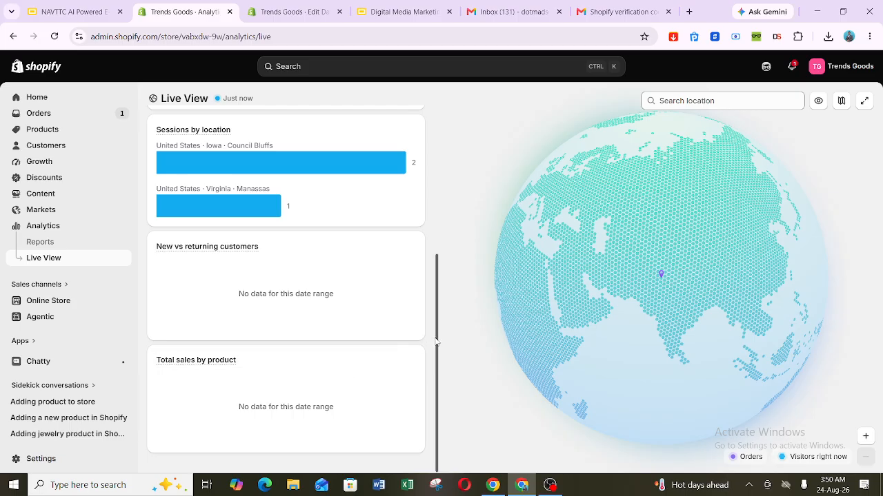
pyautogui.moveTo(435, 341); pyautogui.dragTo(438, 183)
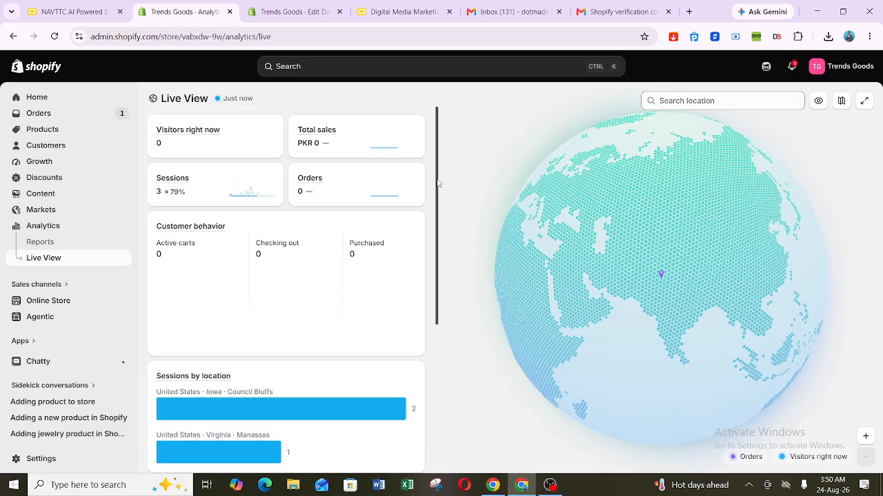
pyautogui.click(39, 99)
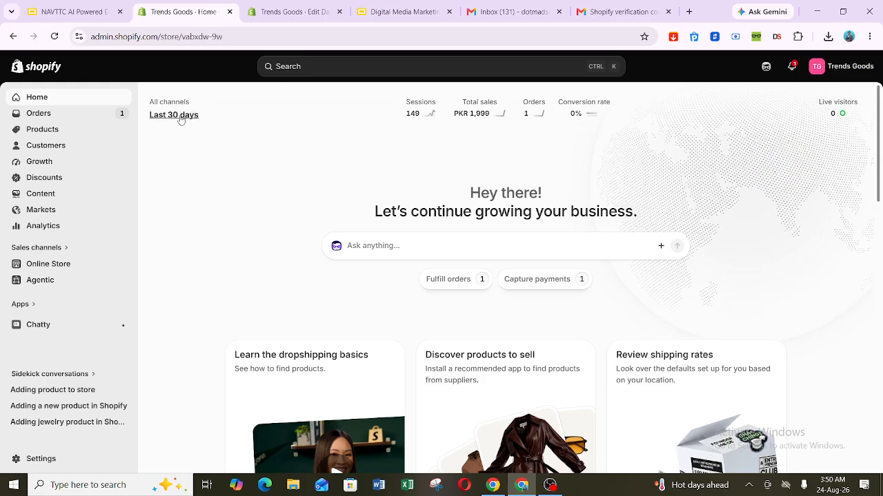
# Review the home page's date range options and the sessions, orders and conversion rate charts for the last 30 days.
pyautogui.click(179, 115)
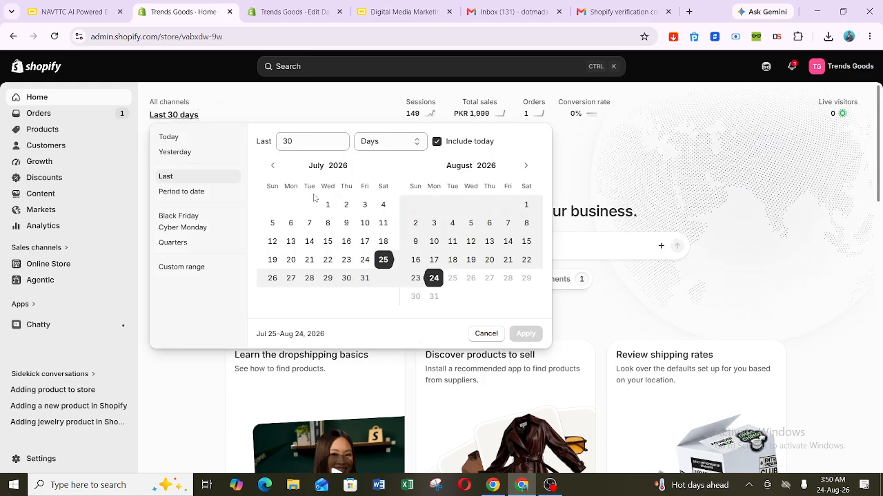
pyautogui.click(278, 100)
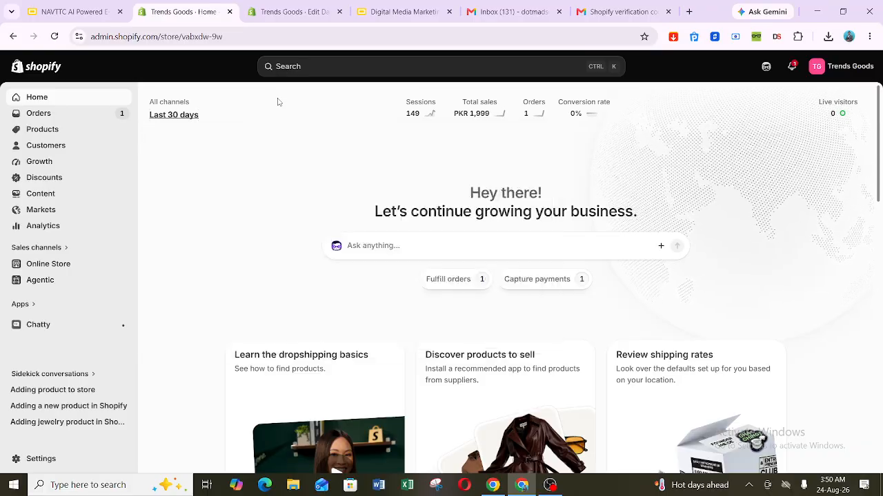
pyautogui.moveTo(410, 119)
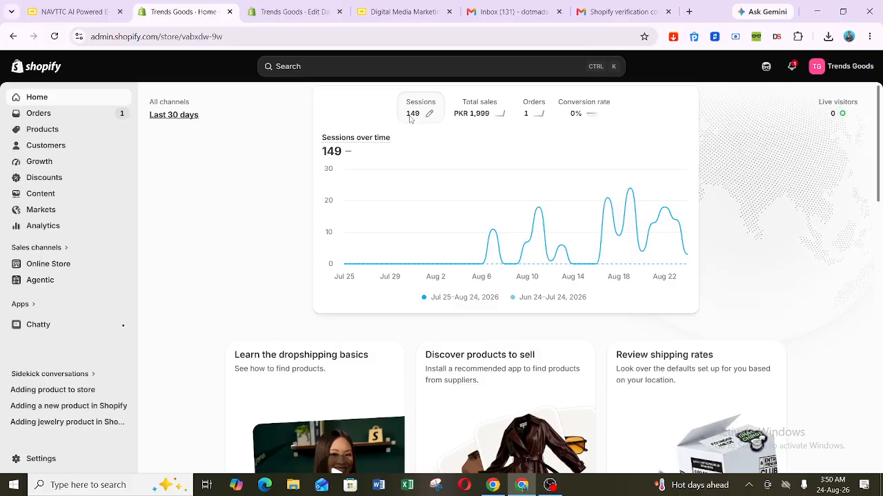
pyautogui.moveTo(535, 116)
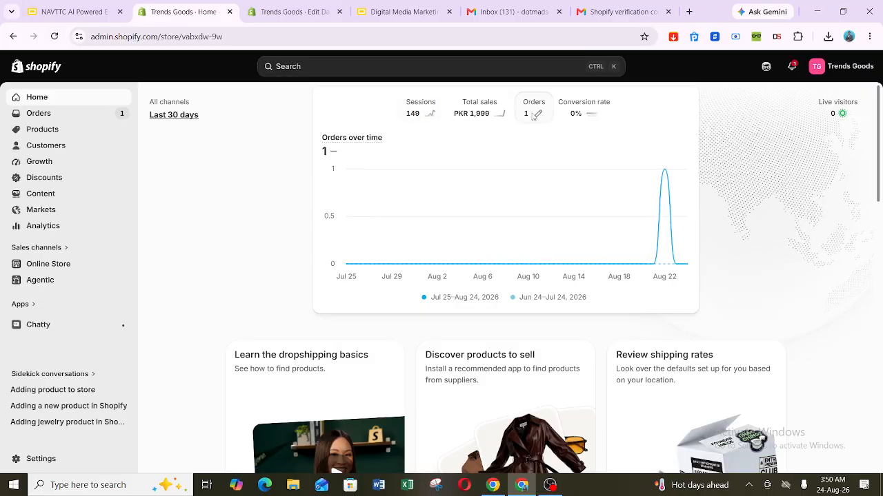
pyautogui.moveTo(581, 118)
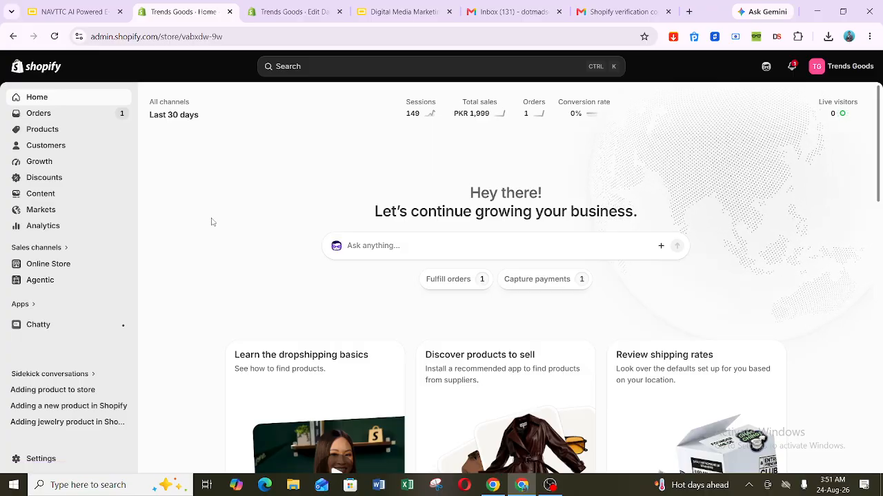
# Look through the store's Content sections for metaobjects, files, menus and blog posts, and return to the home page.
pyautogui.click(31, 196)
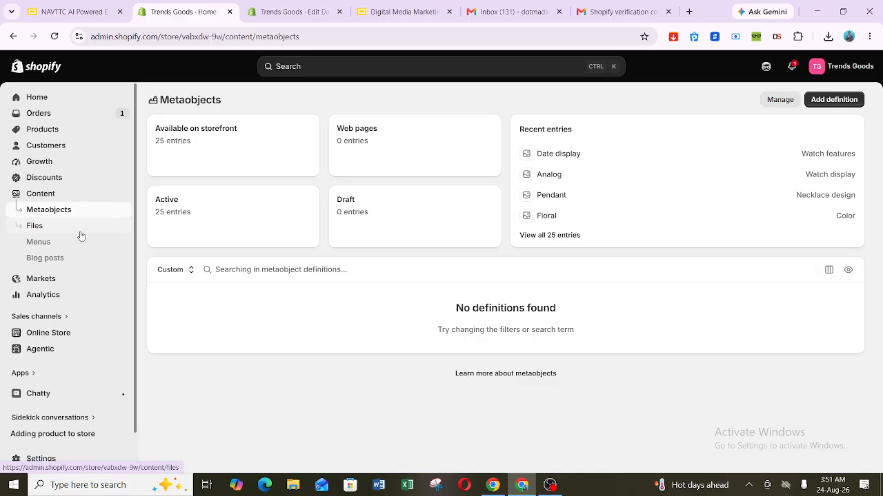
pyautogui.click(80, 235)
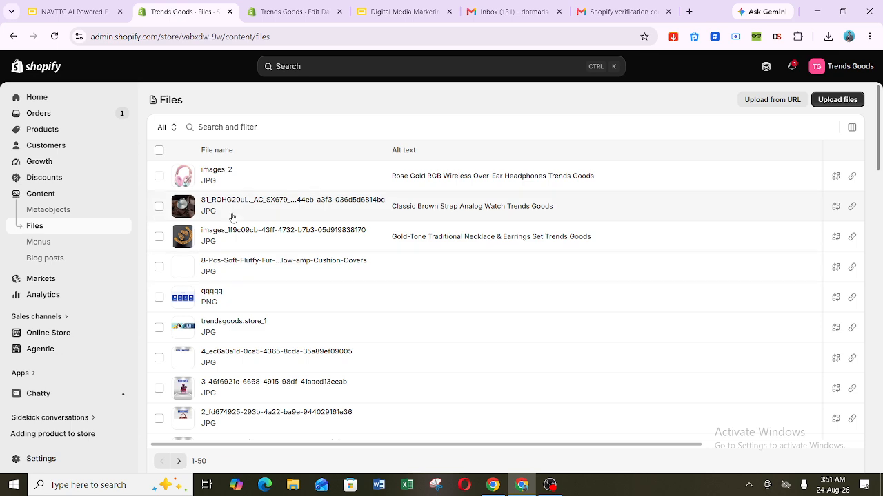
pyautogui.click(158, 176)
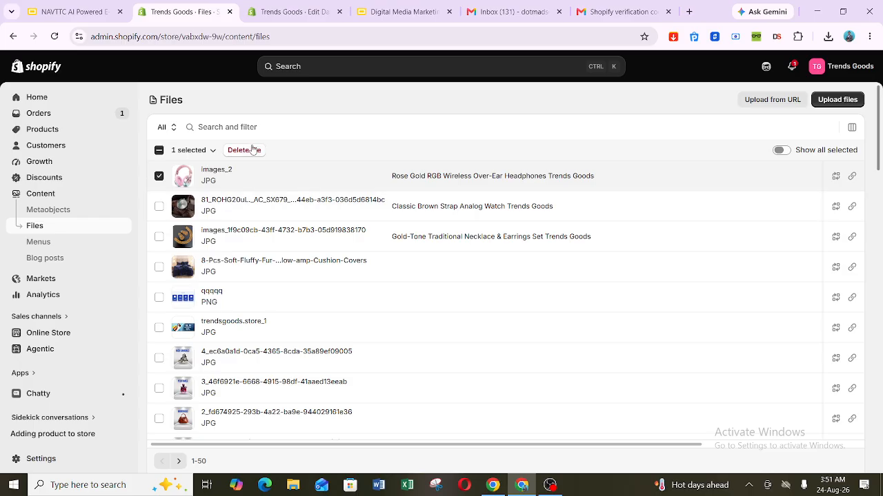
pyautogui.click(159, 177)
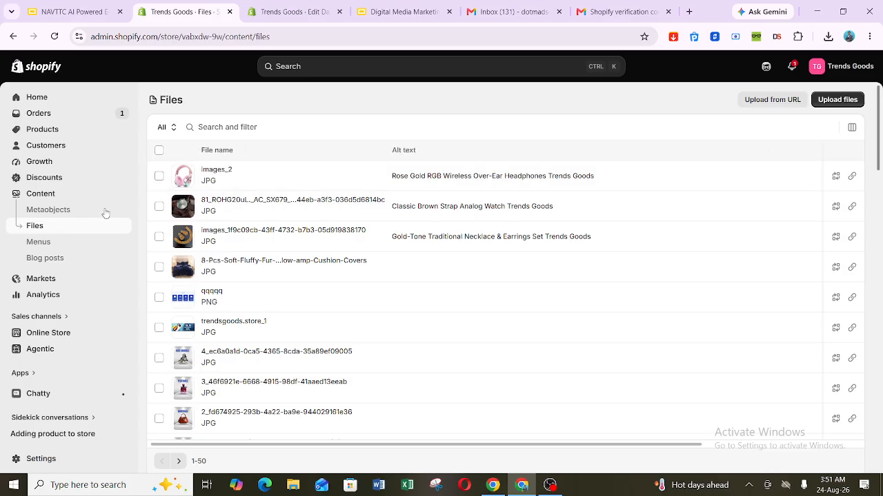
pyautogui.click(62, 247)
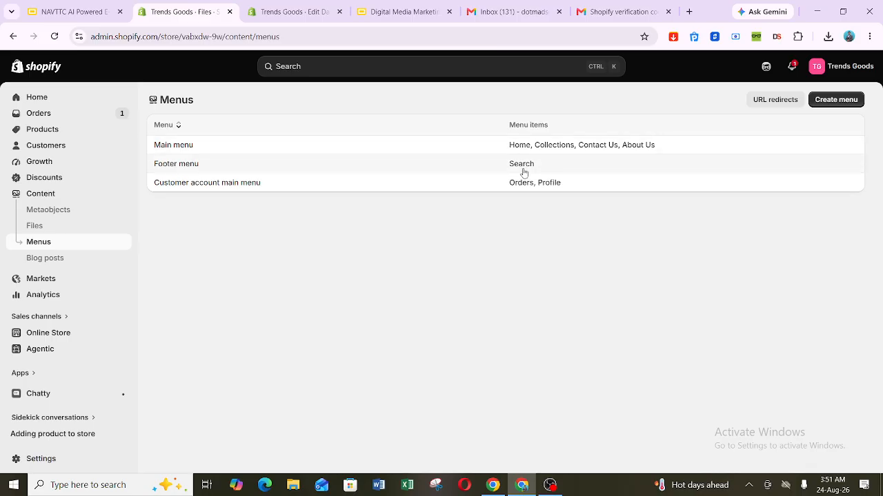
pyautogui.click(97, 259)
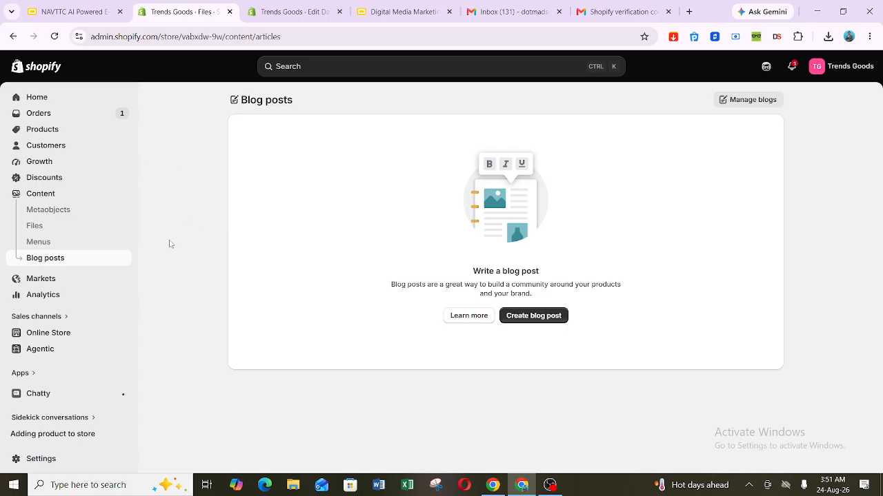
pyautogui.click(63, 101)
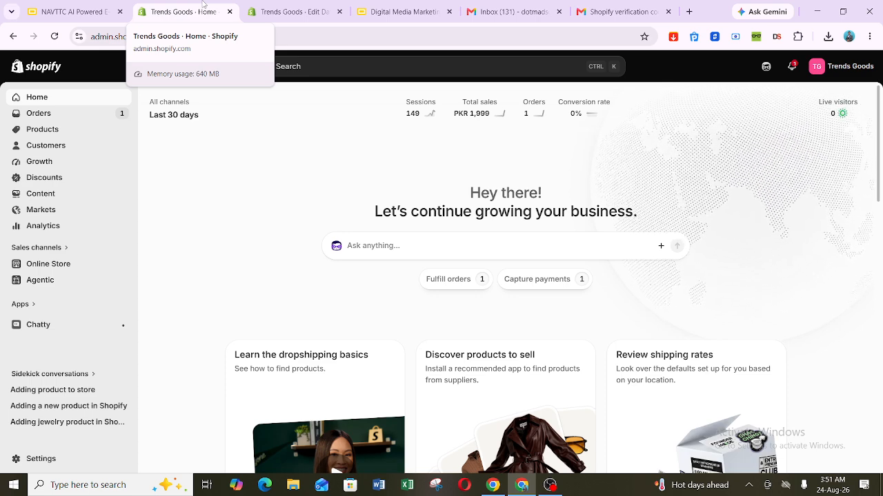
# Check the lesson topics on slide 206, leave the Dawn theme editor and open the Rose Gold RGB Wireless Over-Ear Headphones product.
pyautogui.click(88, 9)
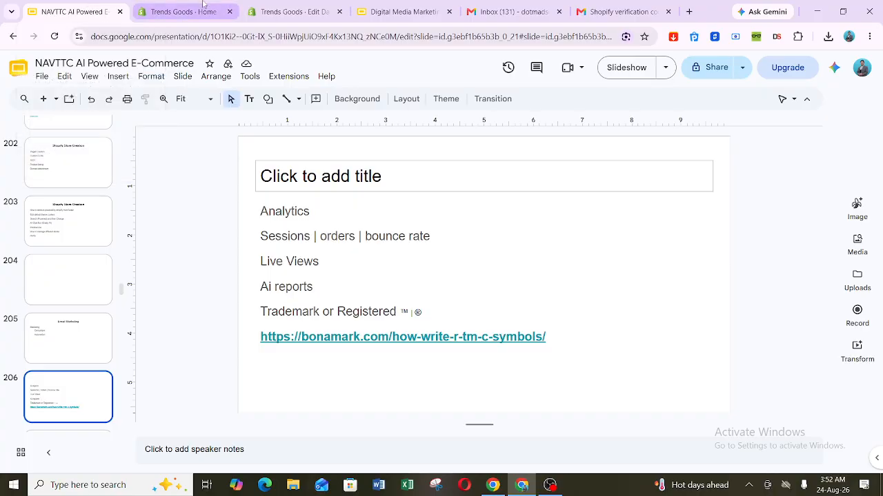
pyautogui.click(181, 10)
pyautogui.click(310, 8)
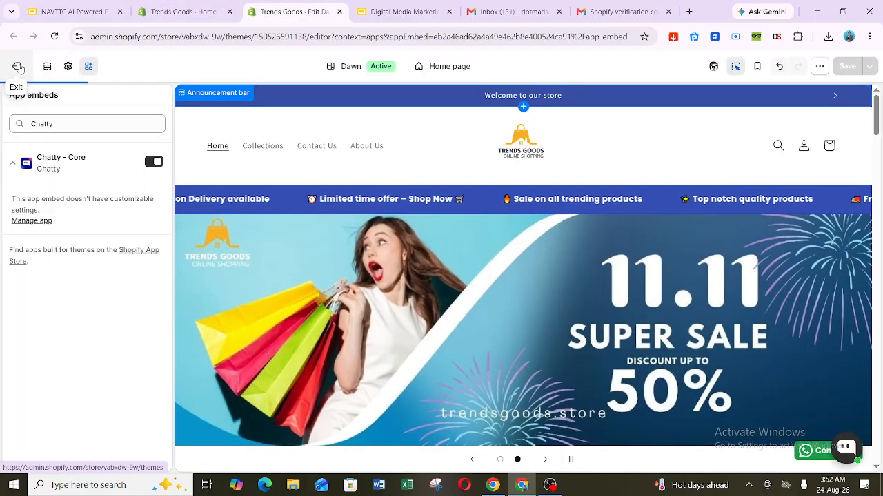
pyautogui.click(18, 67)
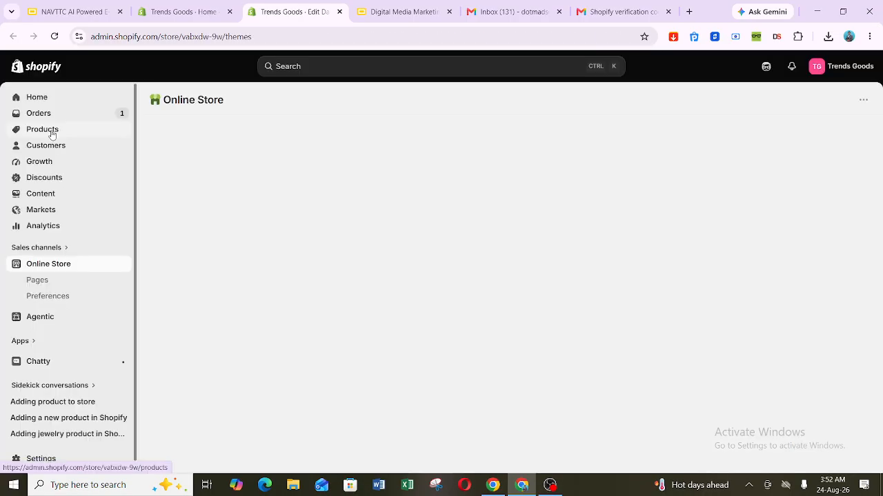
pyautogui.click(43, 129)
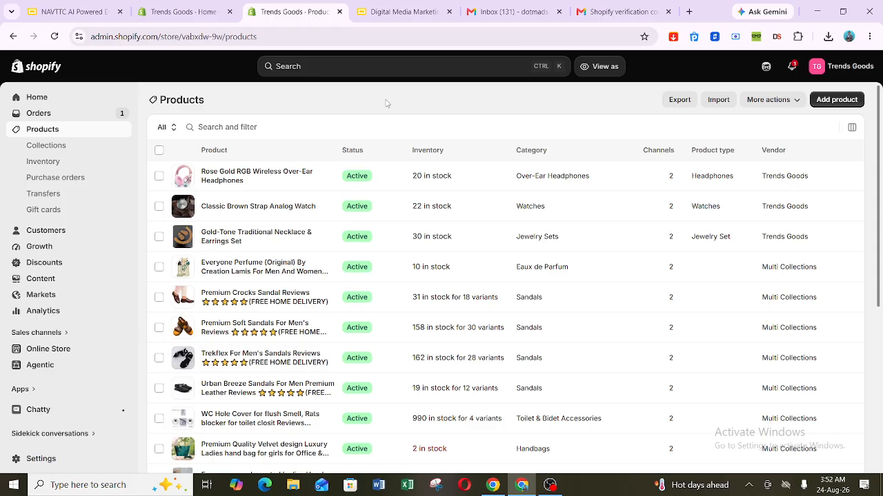
pyautogui.click(258, 178)
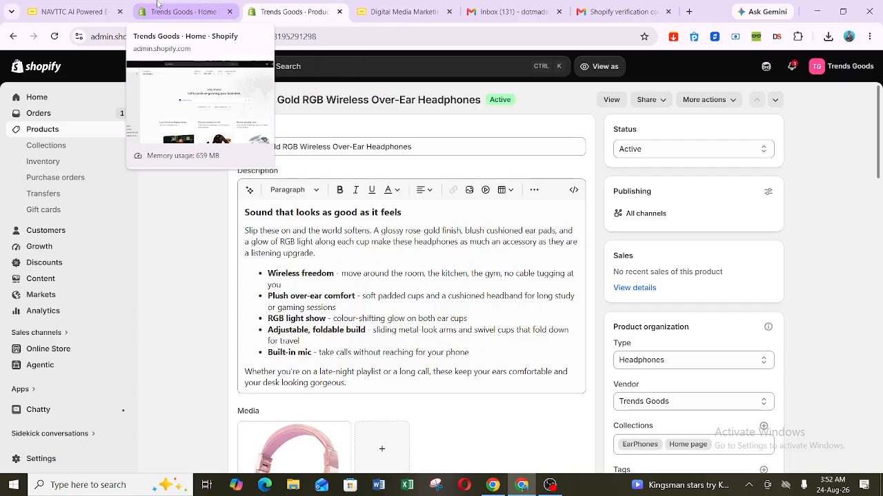
# Copy the ™ symbol from slide 206 and paste it at the end of the headphones product title.
pyautogui.click(68, 11)
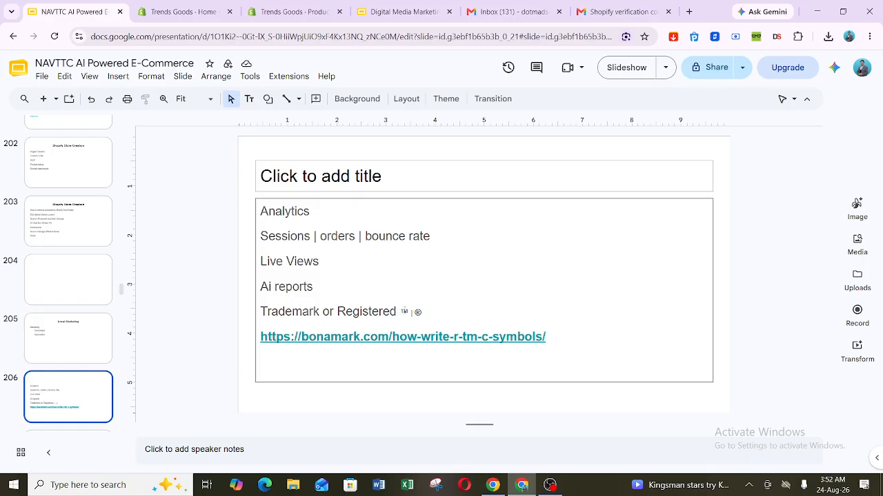
pyautogui.doubleClick(406, 312)
pyautogui.hotkey('ctrl', 'c')
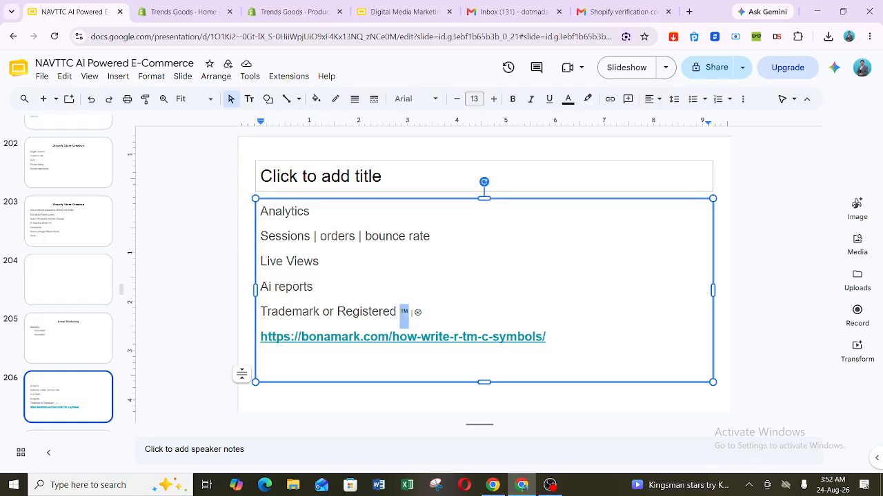
pyautogui.click(293, 11)
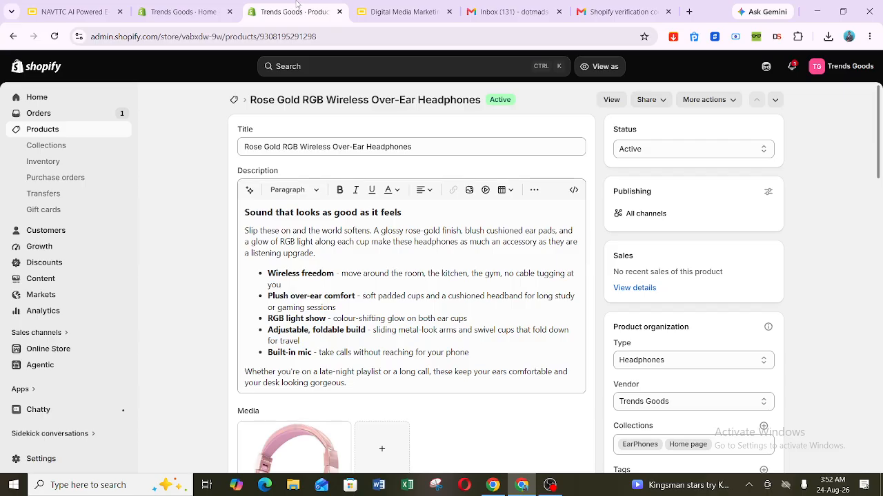
pyautogui.click(440, 146)
pyautogui.hotkey('ctrl', 'v')
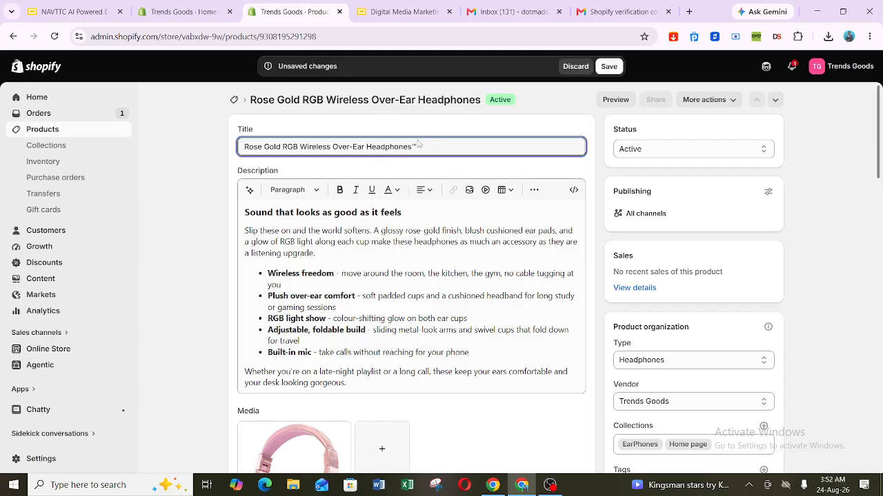
# Copy the ® symbol from slide 206 and add it to the end of the headphones product title.
pyautogui.click(69, 11)
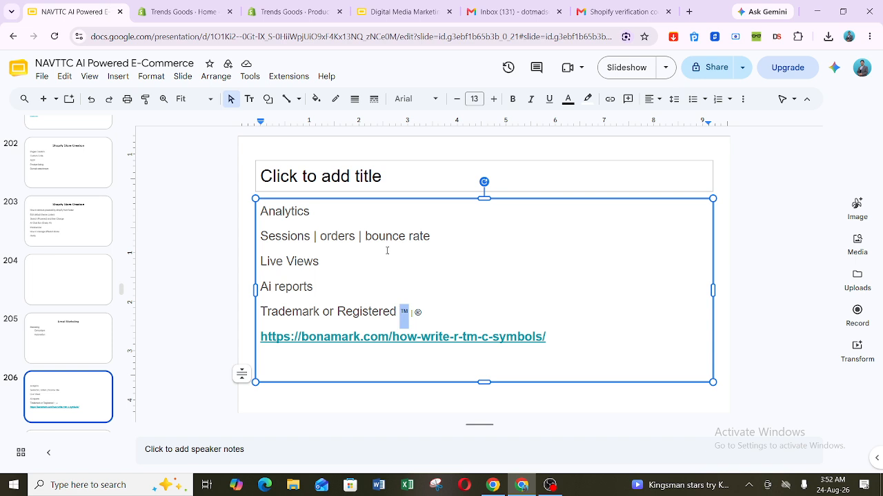
pyautogui.moveTo(423, 313); pyautogui.dragTo(415, 314)
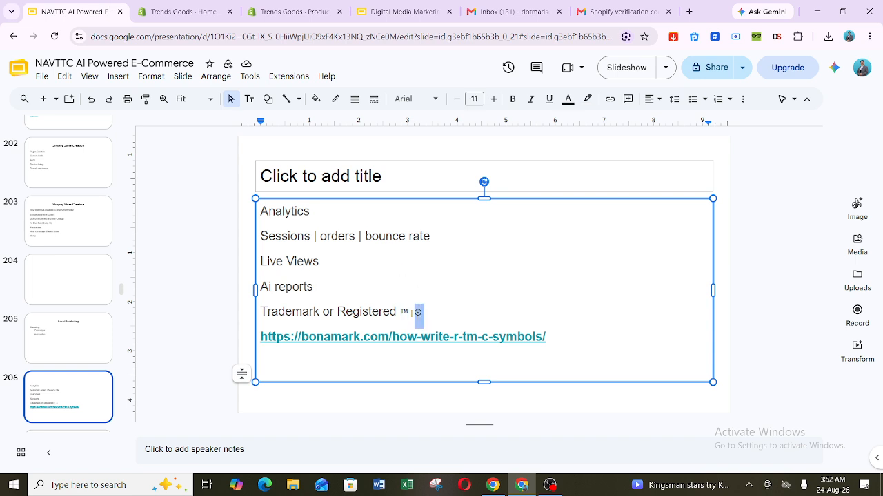
pyautogui.click(277, 7)
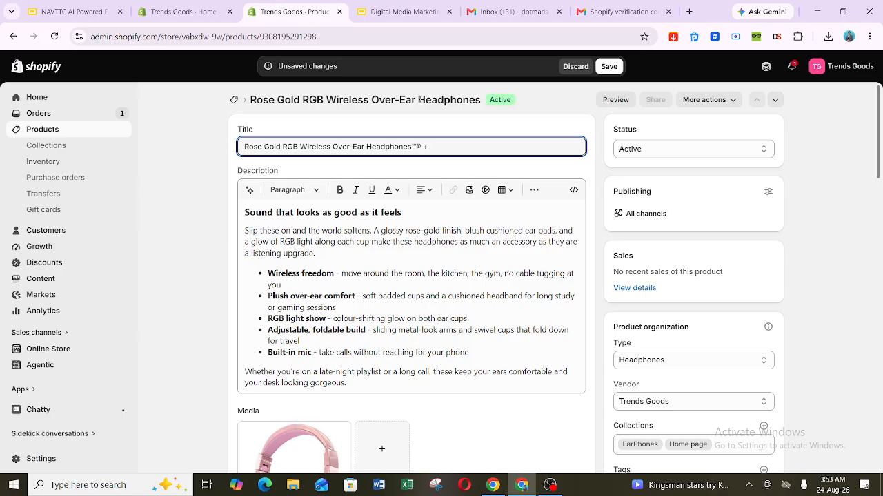
pyautogui.hotkey('ctrl', '+')
pyautogui.hotkey('ctrl', '+')
pyautogui.hotkey('ctrl', '+')
pyautogui.hotkey('ctrl', '+')
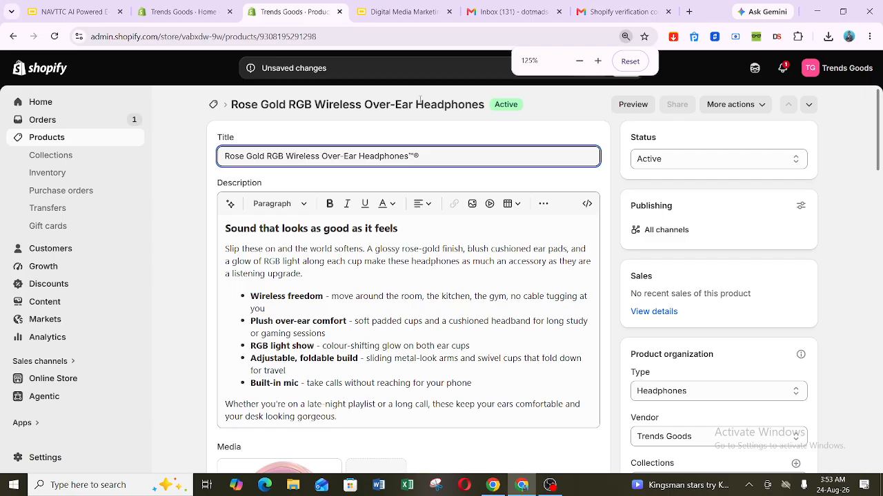
pyautogui.hotkey('ctrl', '+')
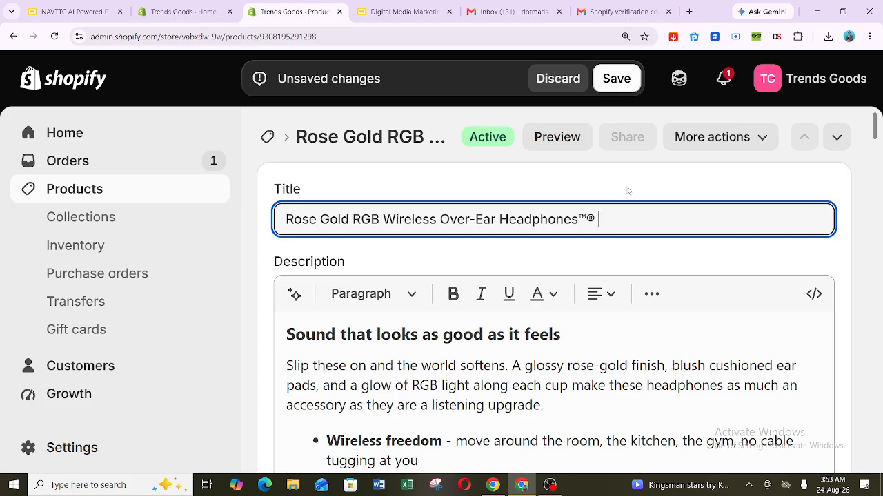
# Remove the ™ symbol from the headphones product title, keeping only ®, and save the product.
pyautogui.press('BackSpace')
pyautogui.click(616, 78)
pyautogui.hotkey('ctrl', 'a')
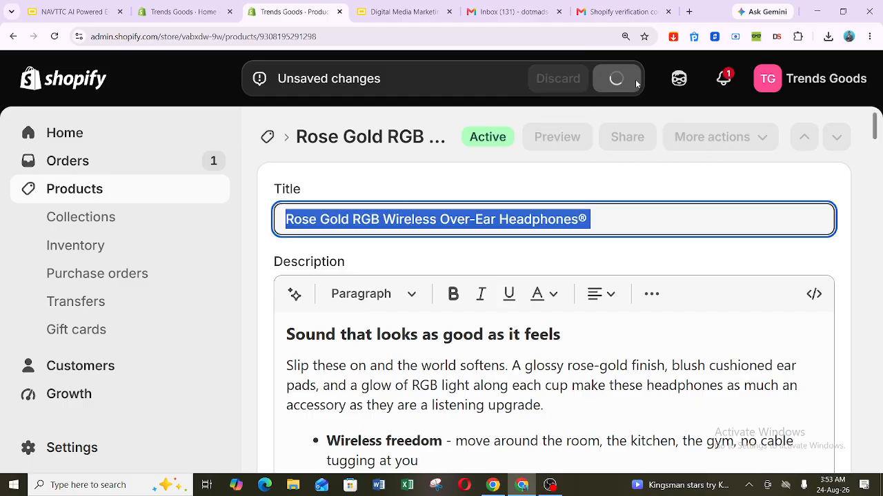
# Find the Rose Gold headphones in the storefront's product collection and view the title on the product page.
pyautogui.hotkey('ctrl', '-')
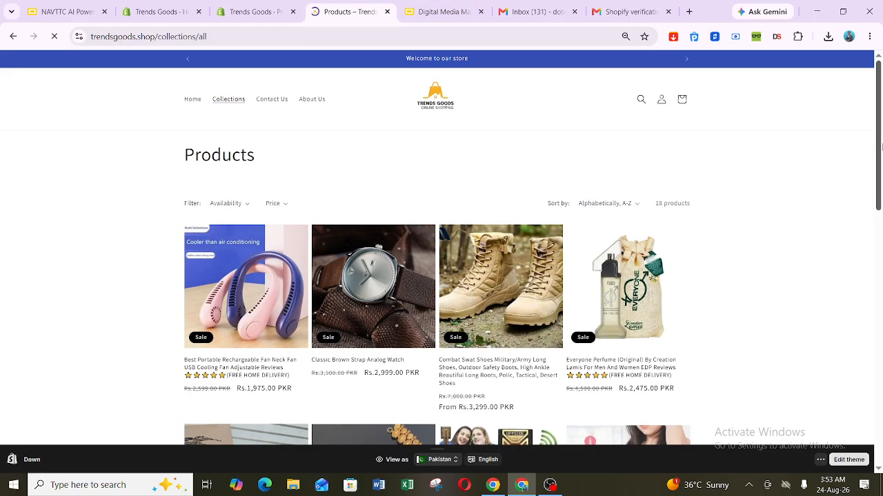
pyautogui.moveTo(881, 147); pyautogui.dragTo(881, 350)
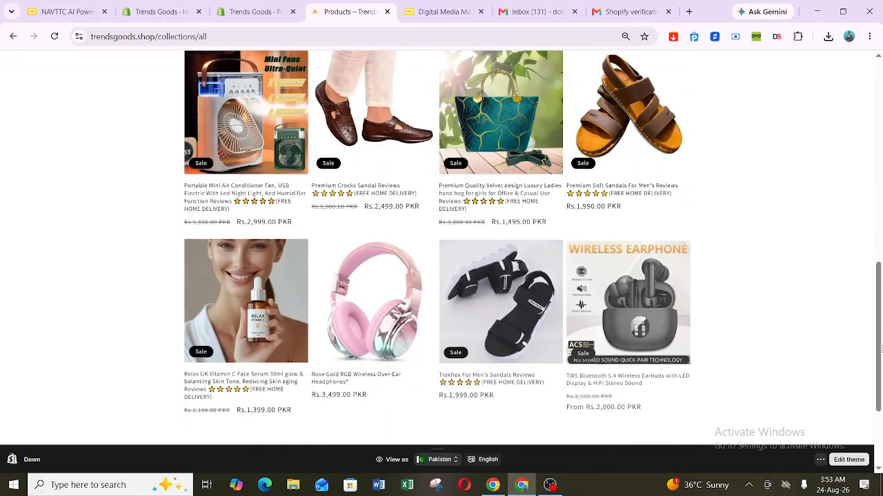
pyautogui.click(374, 311)
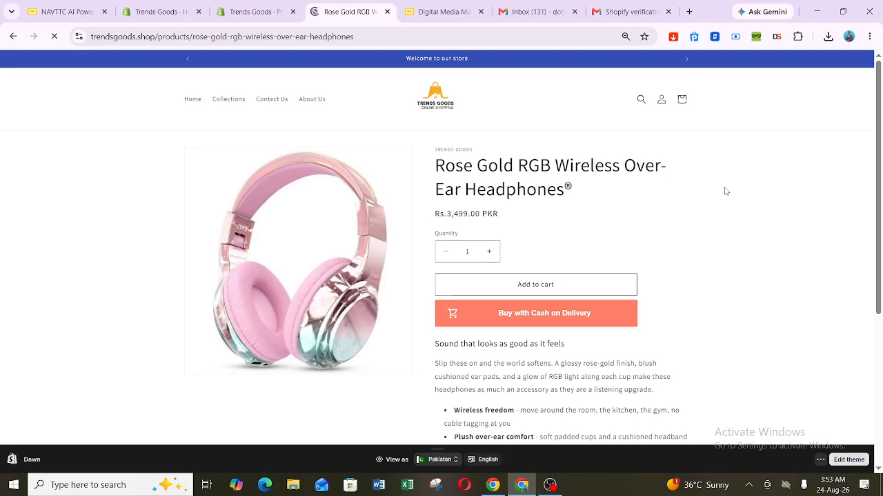
pyautogui.hotkey('ctrl', '+')
pyautogui.hotkey('ctrl', '+')
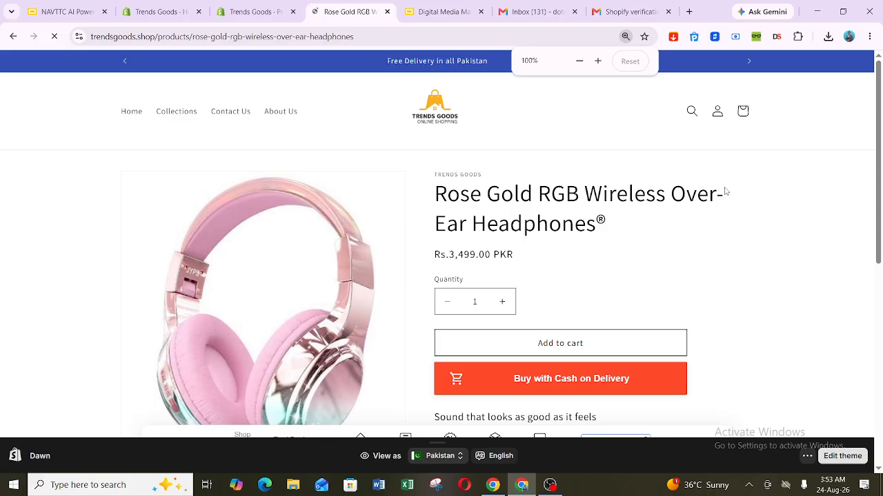
# Return to the NAVTTC AI Powered E-Commerce slides and review slides 206 to 208.
pyautogui.click(57, 5)
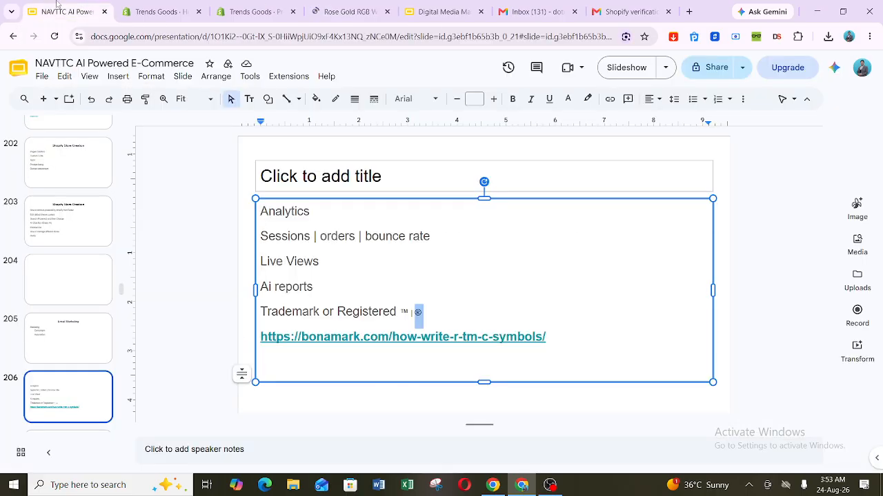
pyautogui.click(210, 338)
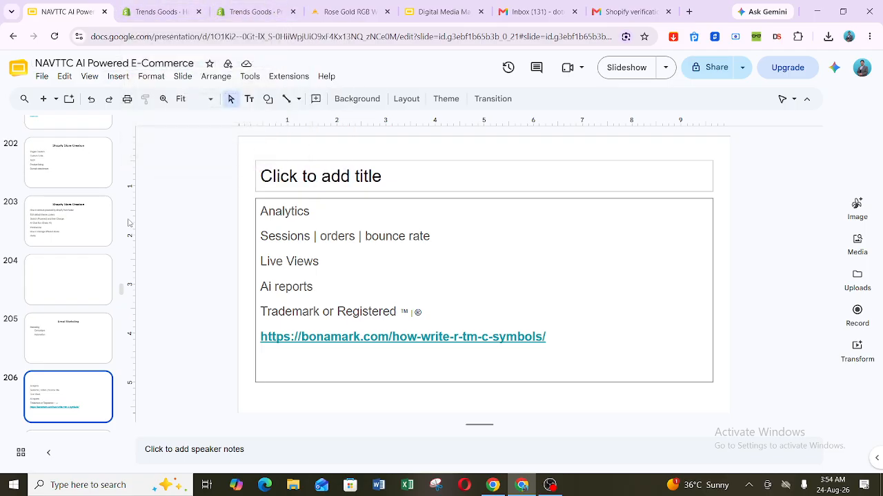
pyautogui.hotkey('ctrl', 'v')
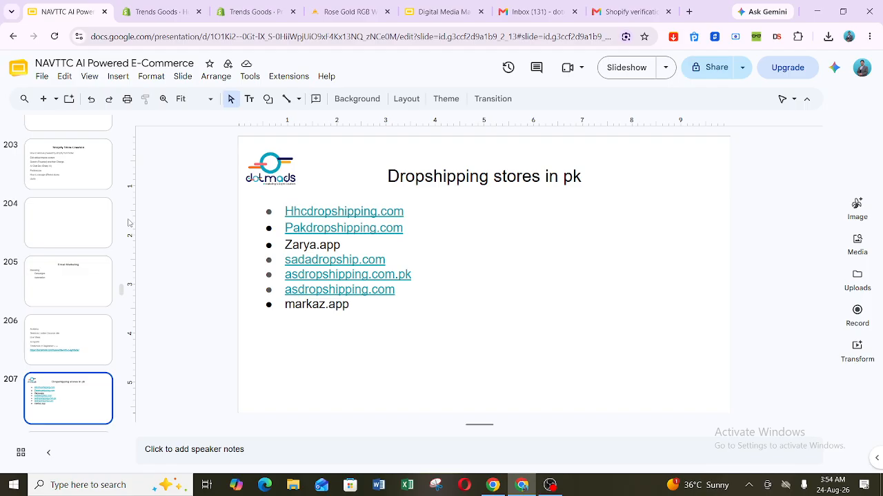
pyautogui.hotkey('ctrl', 'v')
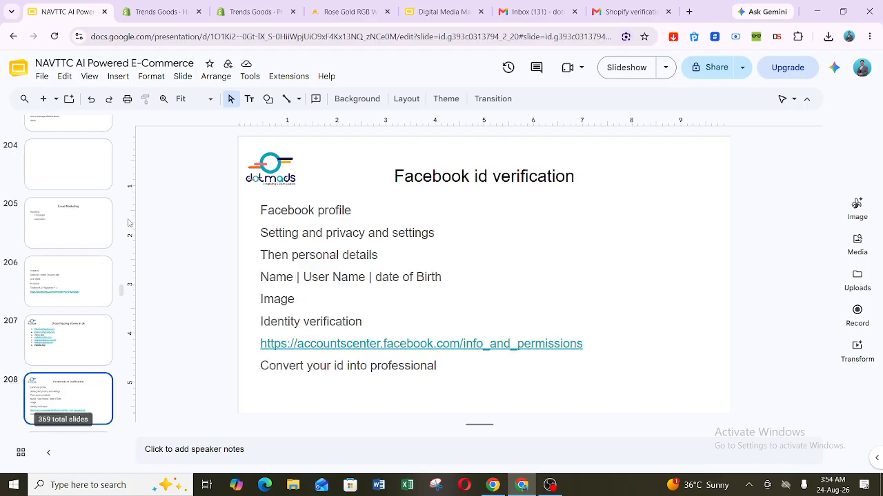